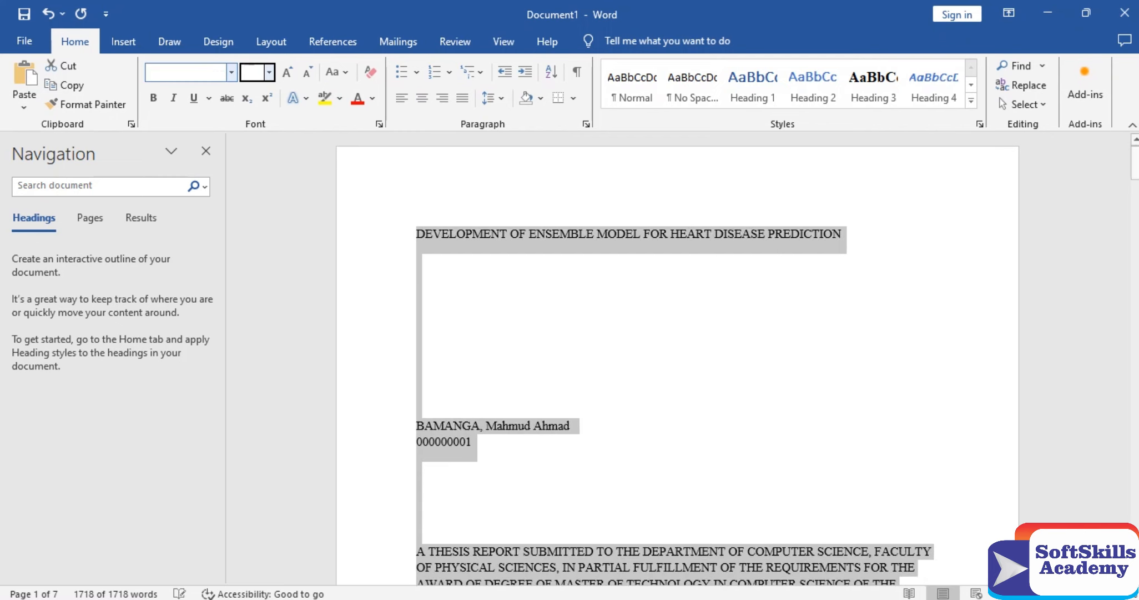
Set the font size of the entire document text to 14
type("14")
key("Return")
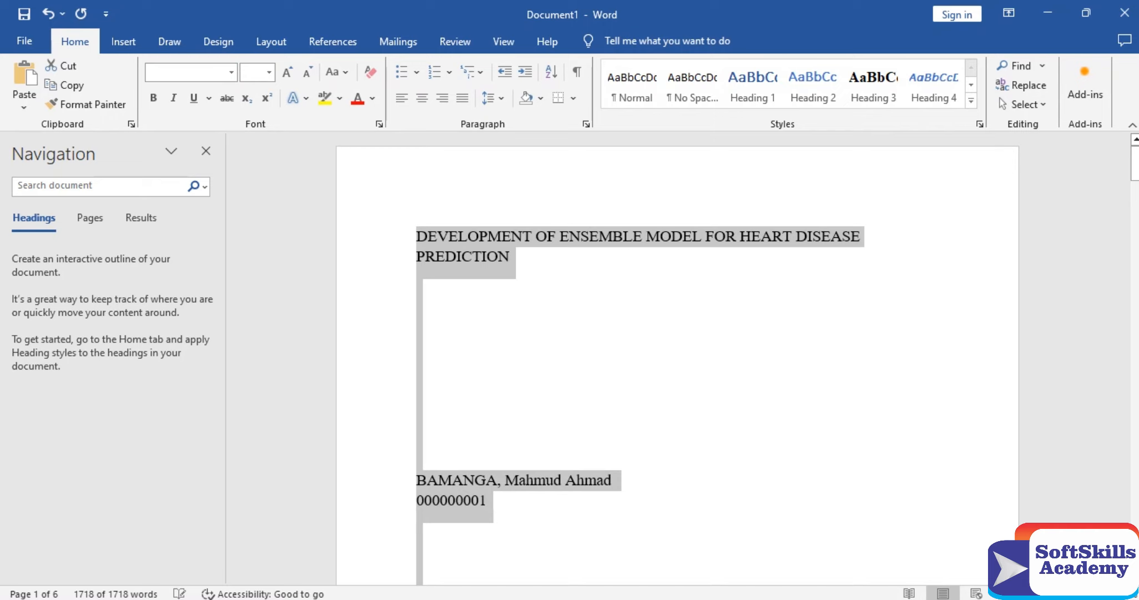
Make all the cover page text, from the thesis title through Date, bold and centred
left_click(510, 256)
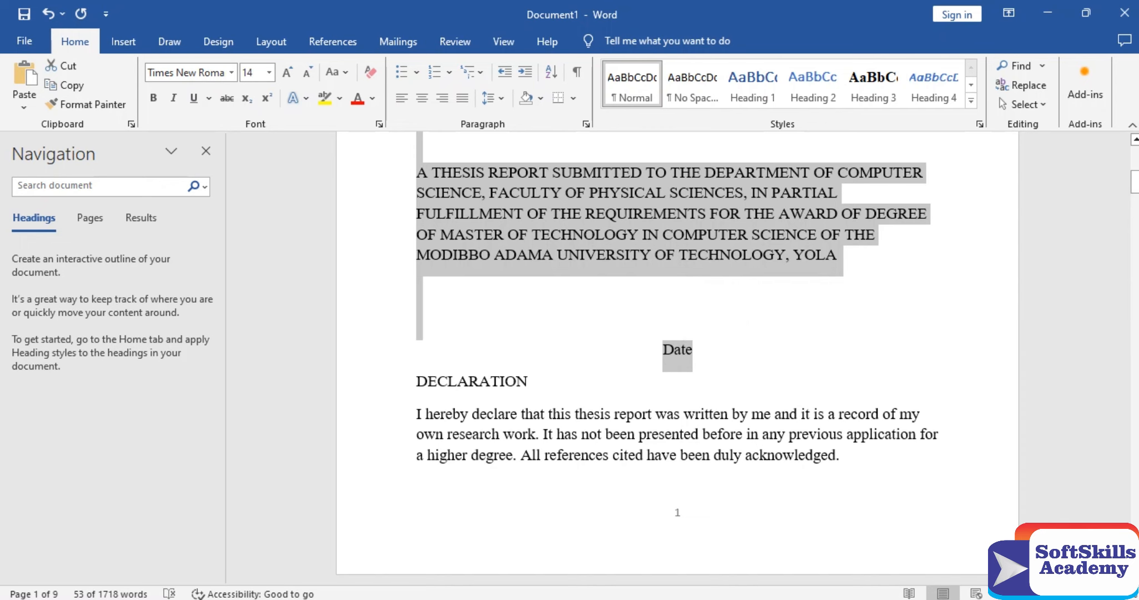
key("ctrl+b")
key("ctrl+e")
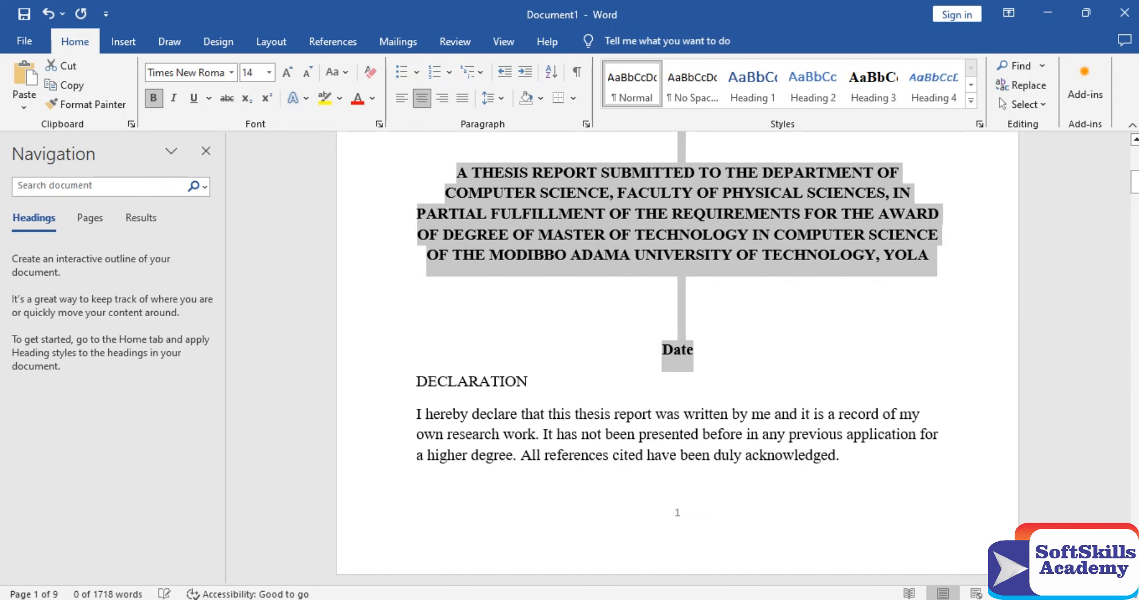
left_click(1135, 139)
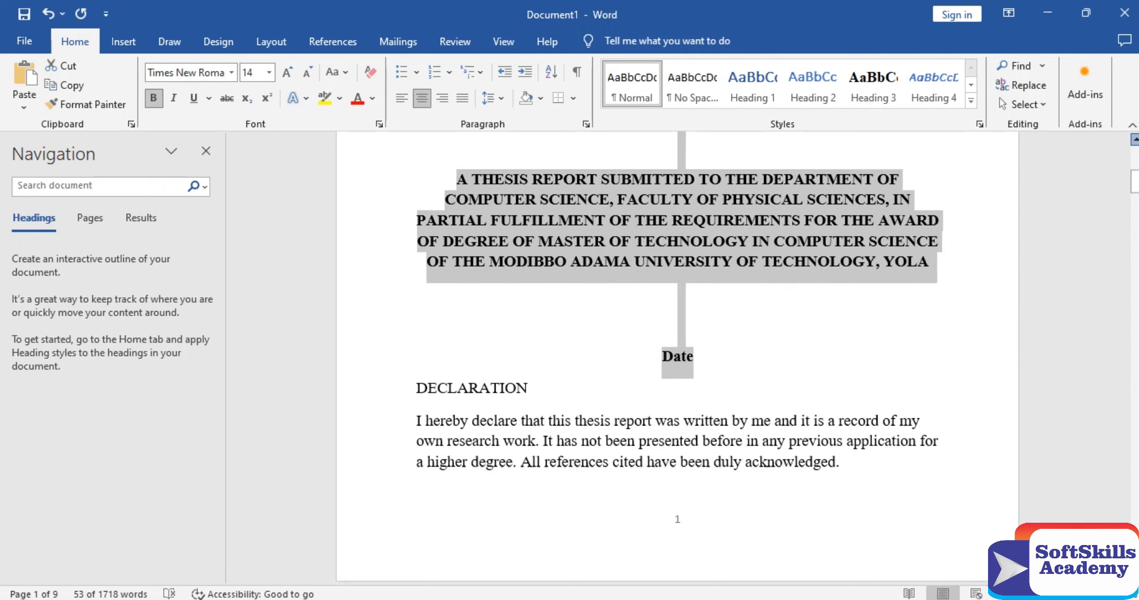
left_click(1135, 140)
left_click(1134, 139)
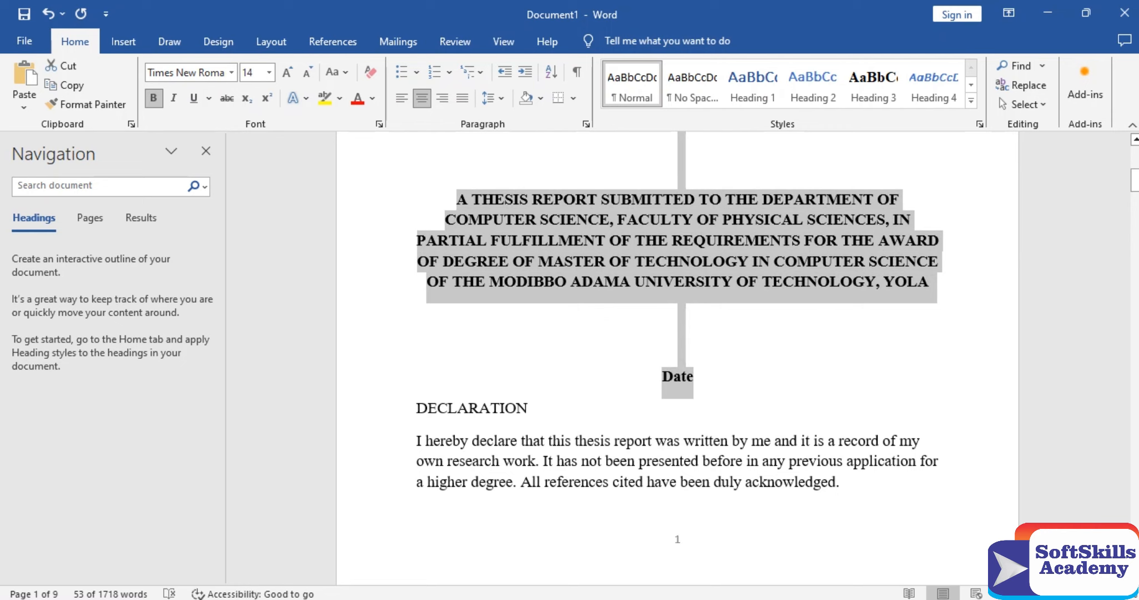
Try a Next Page section break before the DECLARATION heading, and undo it
left_click(417, 408)
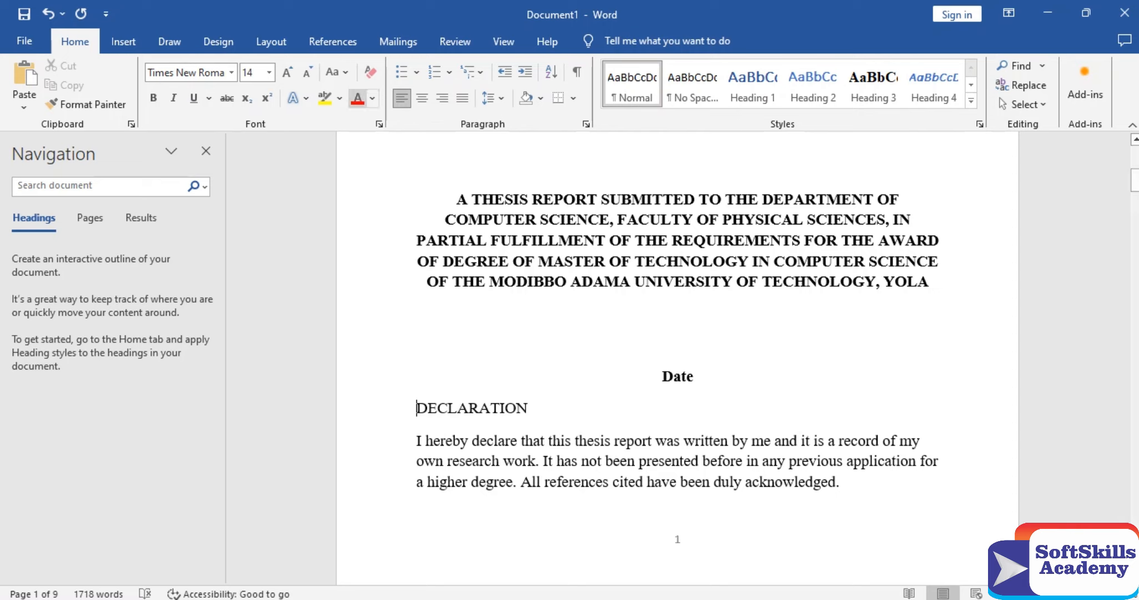
left_click(271, 41)
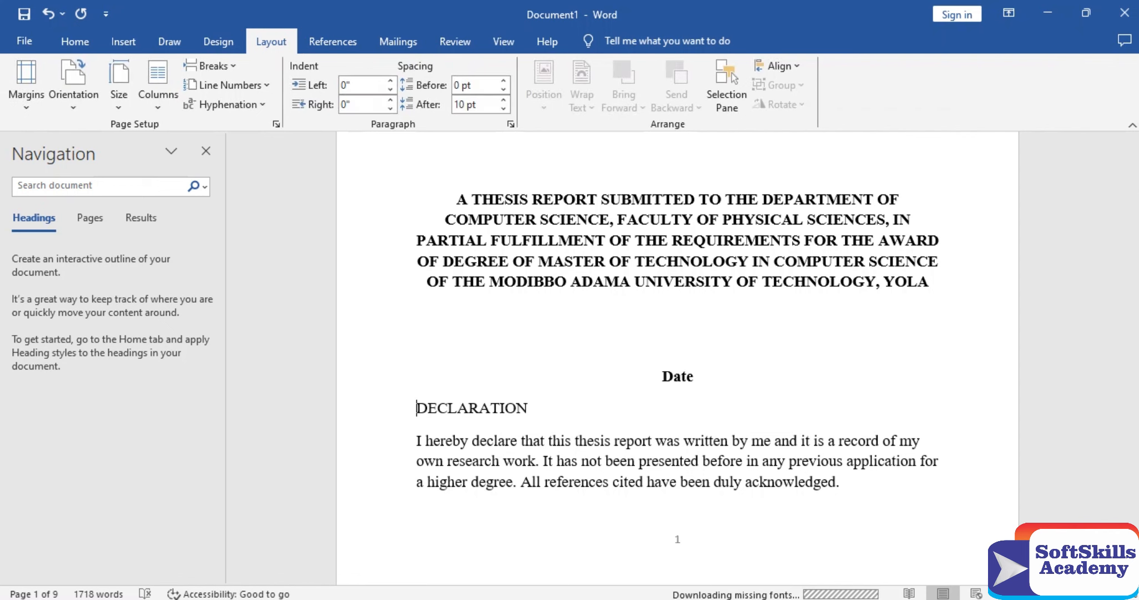
left_click(211, 65)
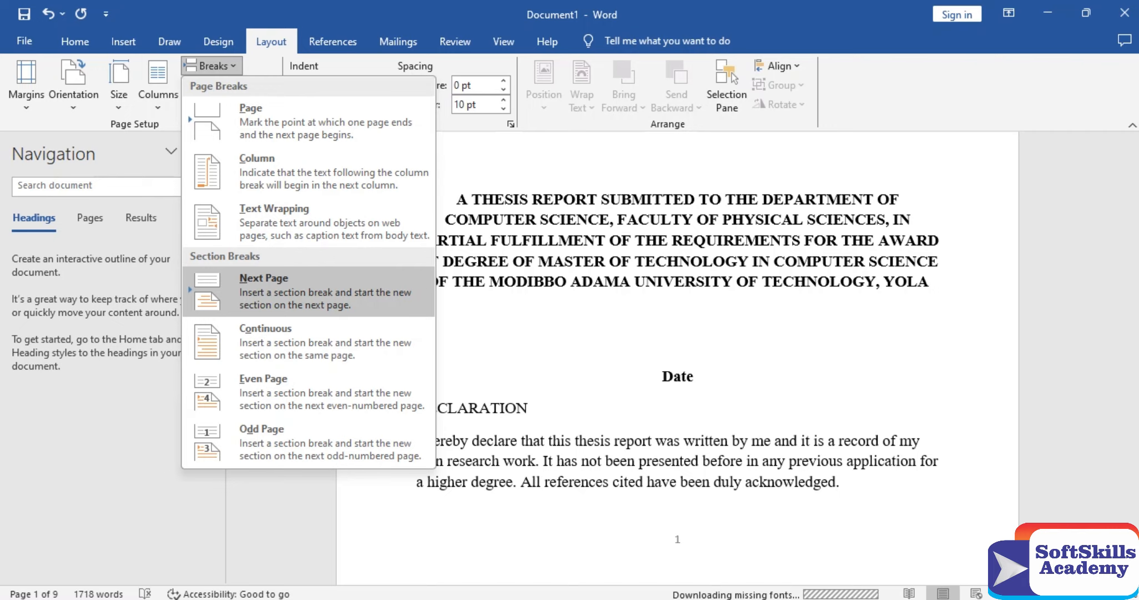
left_click(309, 291)
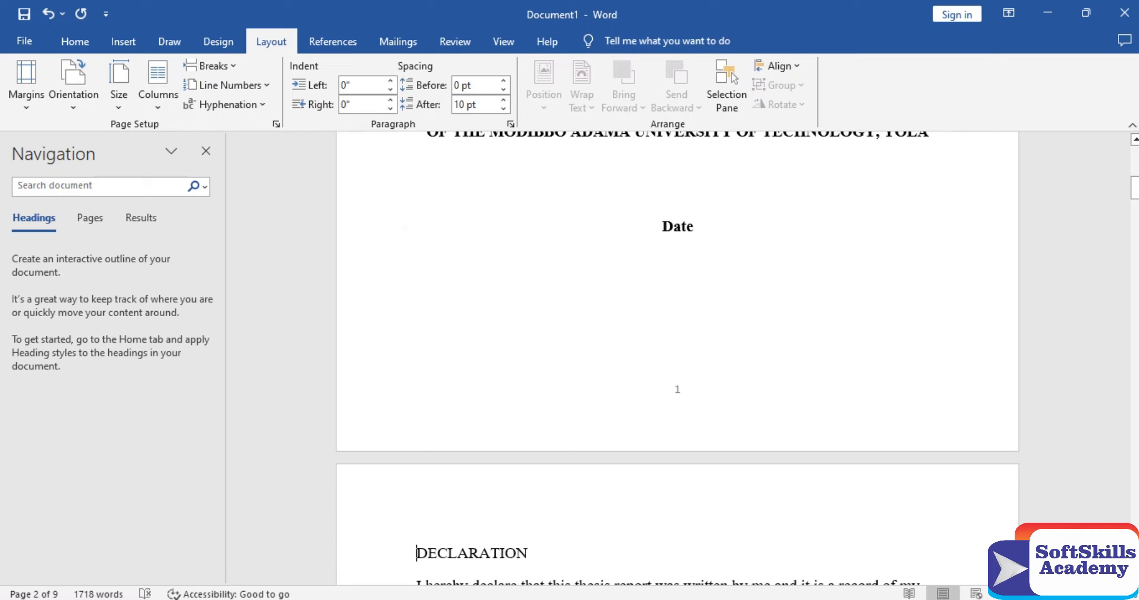
key("ctrl+z")
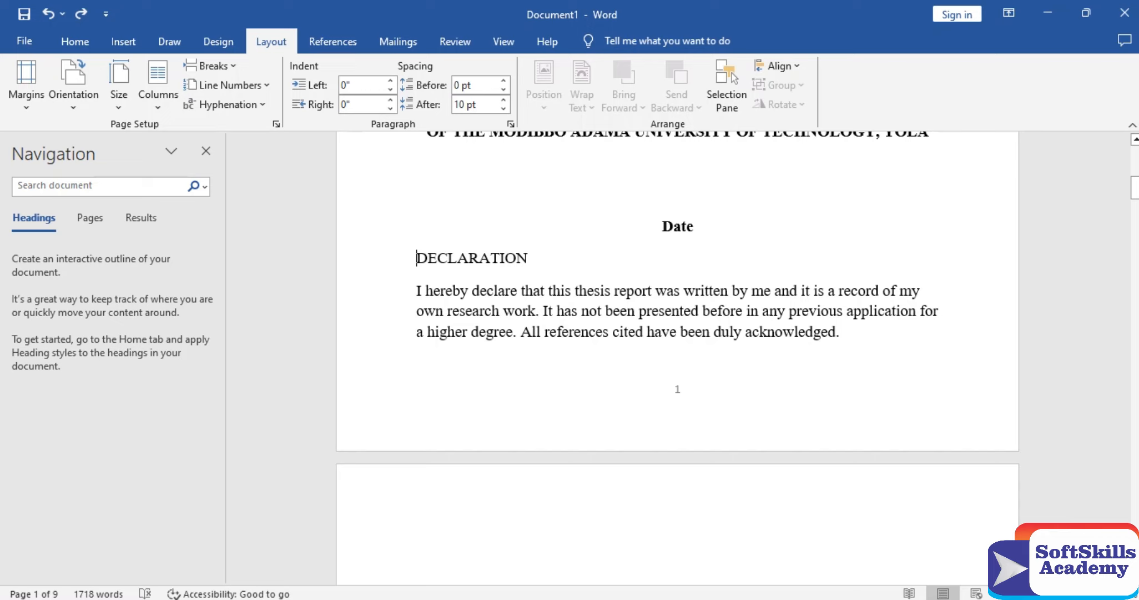
Insert a page break before the DECLARATION heading and make the heading bold
key("ctrl+Return")
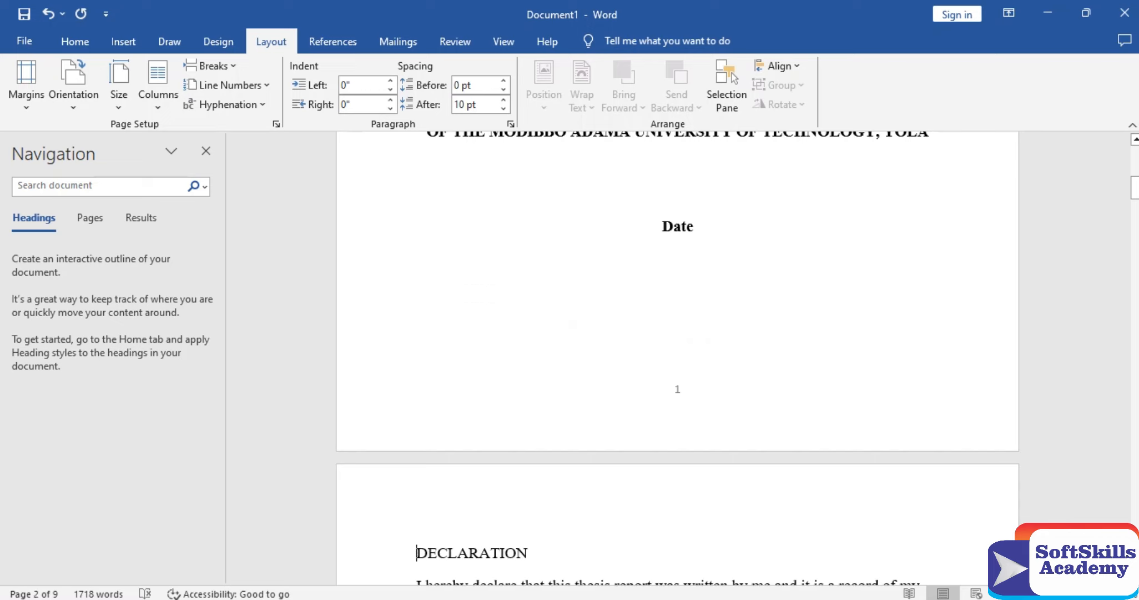
key("shift+Down")
key("ctrl+alt+1")
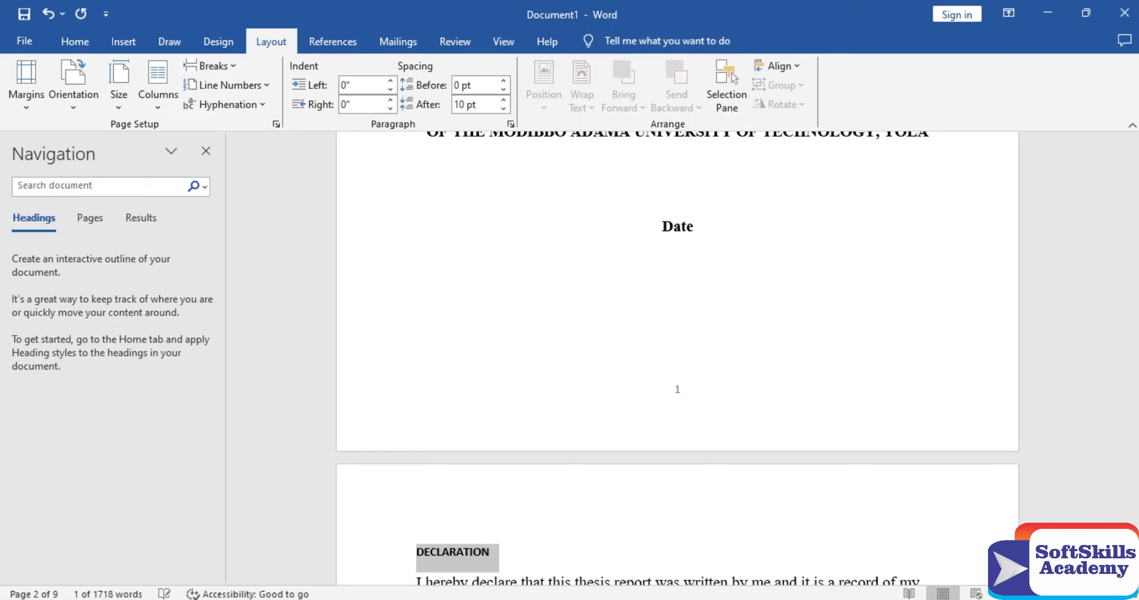
key("ctrl+z")
key("ctrl+z")
key("ctrl+b")
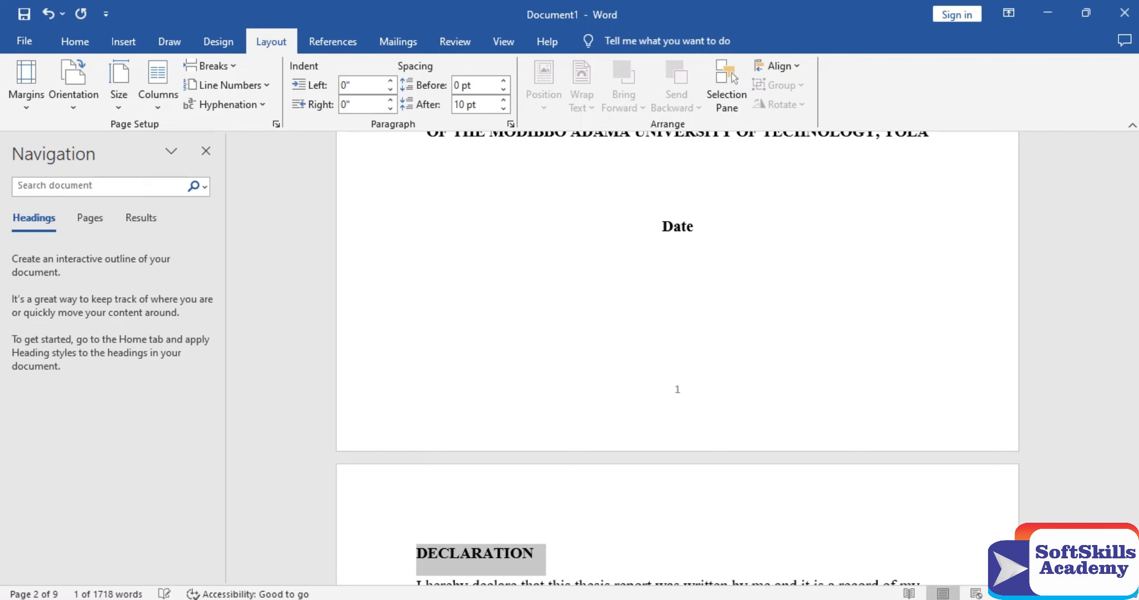
Insert a page break before the APPROVAL PAGE heading and make the heading bold
key("Down")
key("Down")
key("Down")
key("Down")
key("Down")
key("Down")
key("Down")
key("Down")
key("Down")
key("Down")
key("Down")
key("Down")
key("Down")
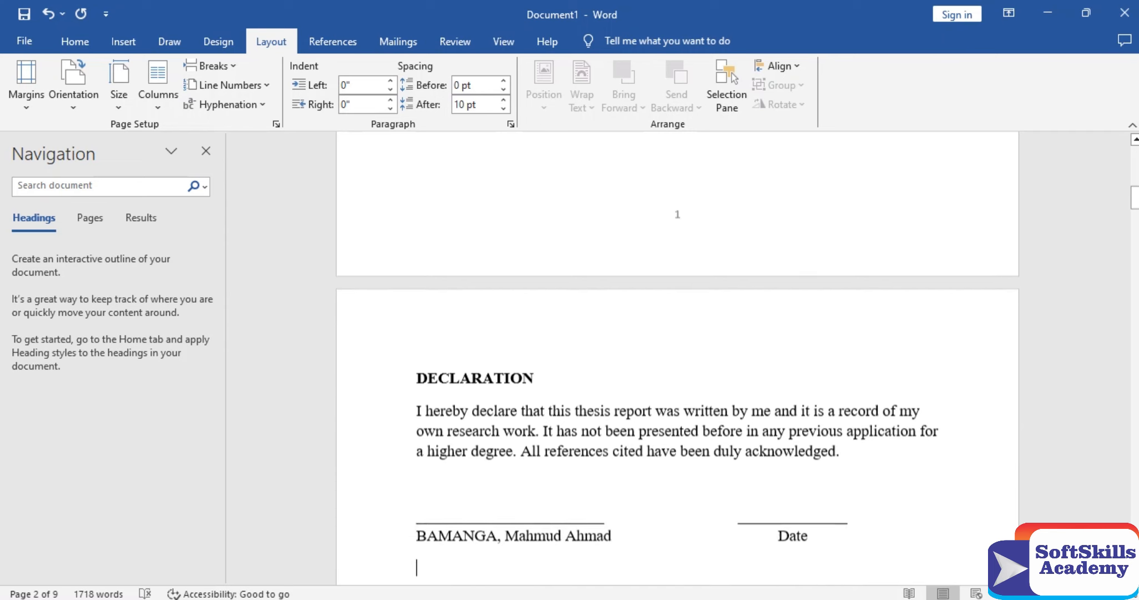
key("Down")
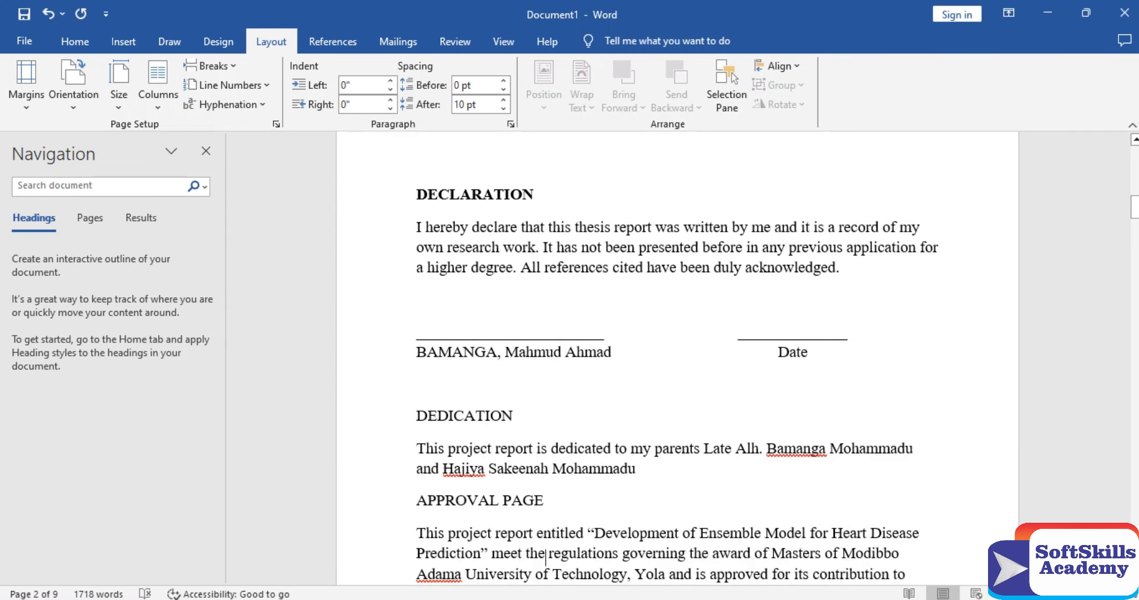
key("ctrl+Return")
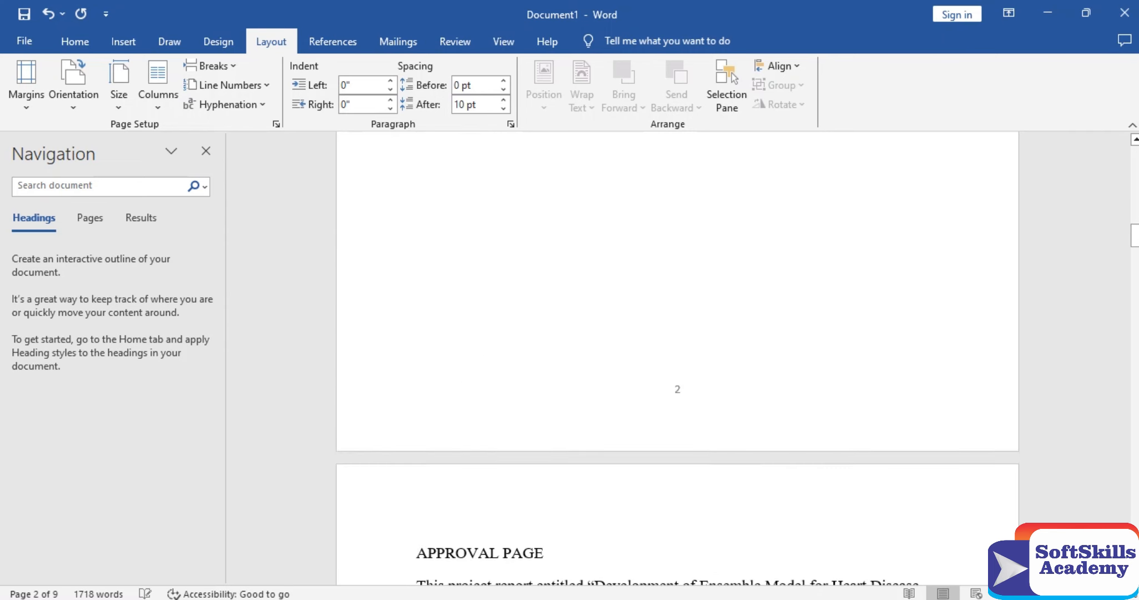
key("shift+End")
key("ctrl+b")
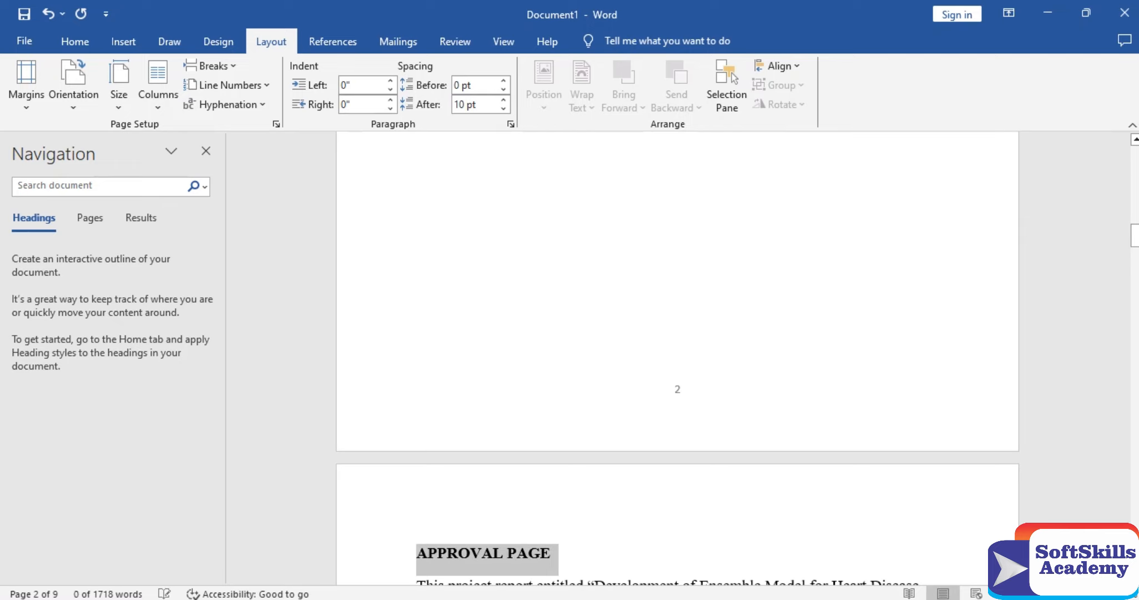
Go back to the DECLARATION heading and centre it
scroll(537, 576, "down", 3)
scroll(537, 575, "down", 2)
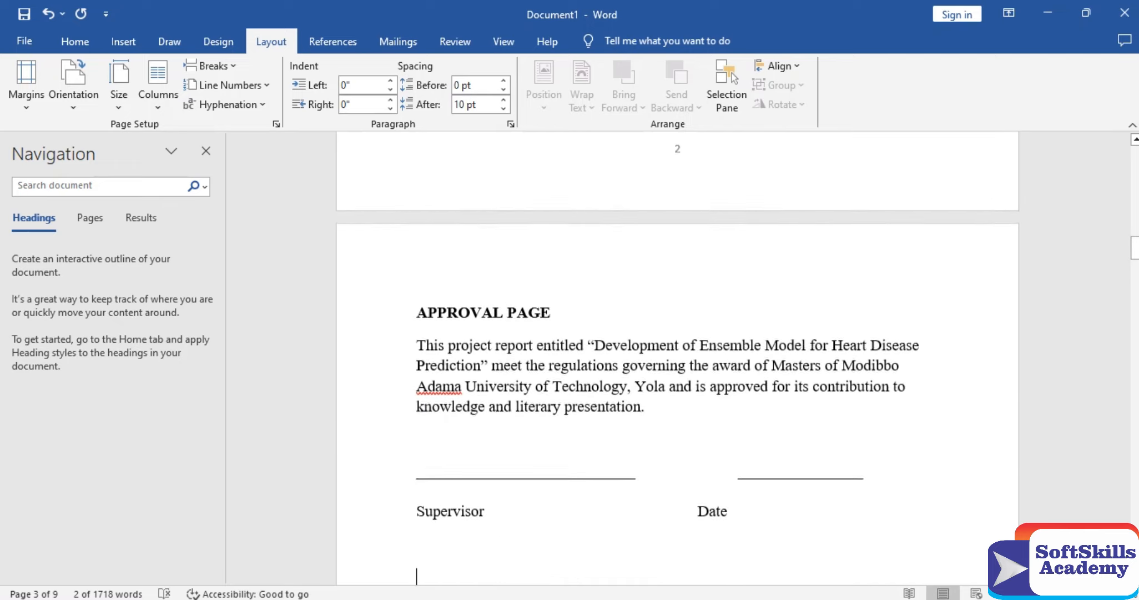
scroll(557, 141, "up", 10)
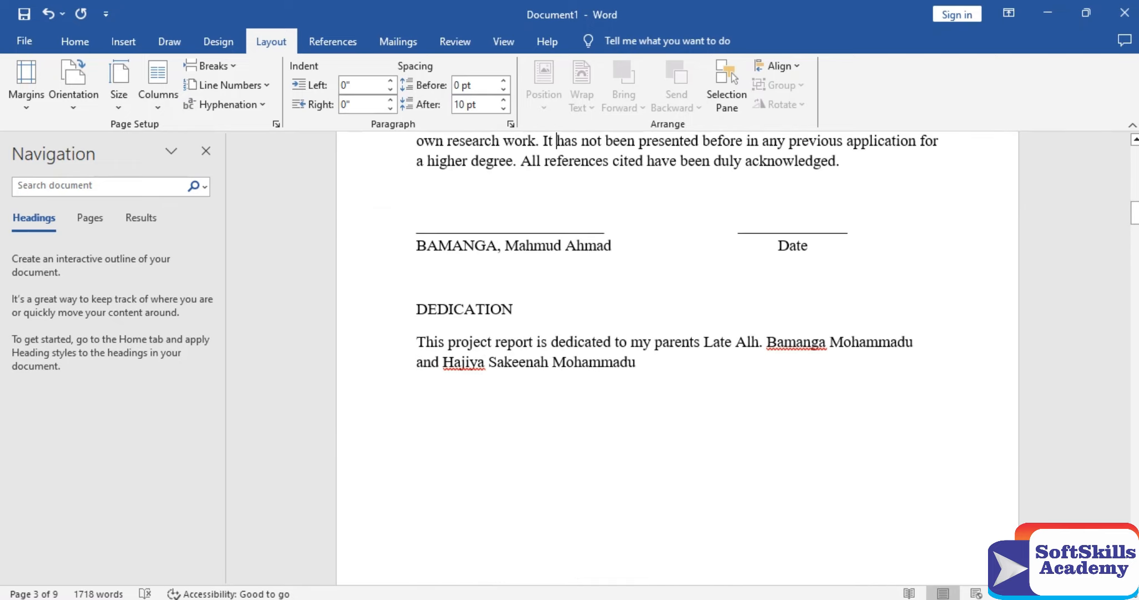
key("Up")
key("Up")
key("Up")
key("Up")
key("Up")
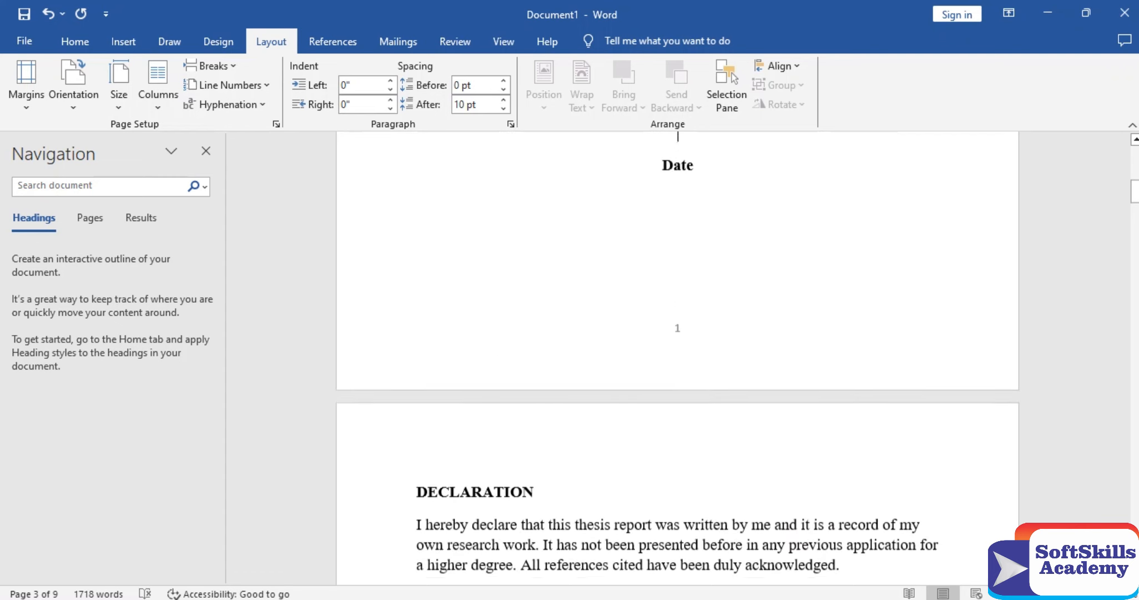
key("Down")
key("Down")
key("Down")
key("Down")
key("Up")
key("Up")
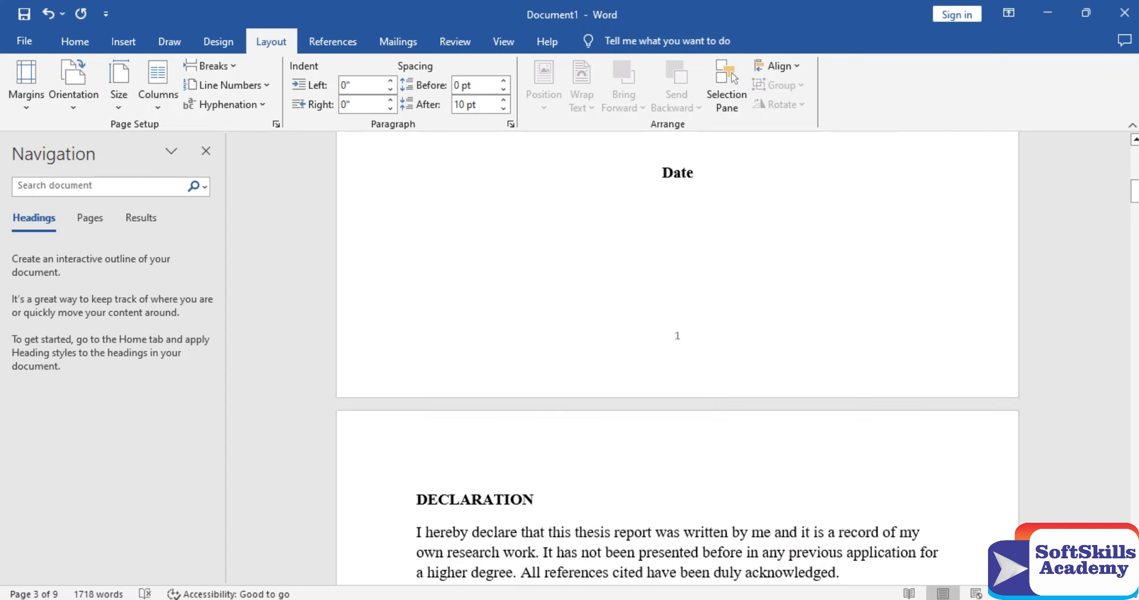
key("ctrl+e")
Start the DEDICATION section on a new page and make its heading centred and bold
key("Down")
key("Down")
key("Down")
key("Down")
key("Down")
key("Down")
key("Down")
key("Down")
key("Down")
key("Down")
key("Down")
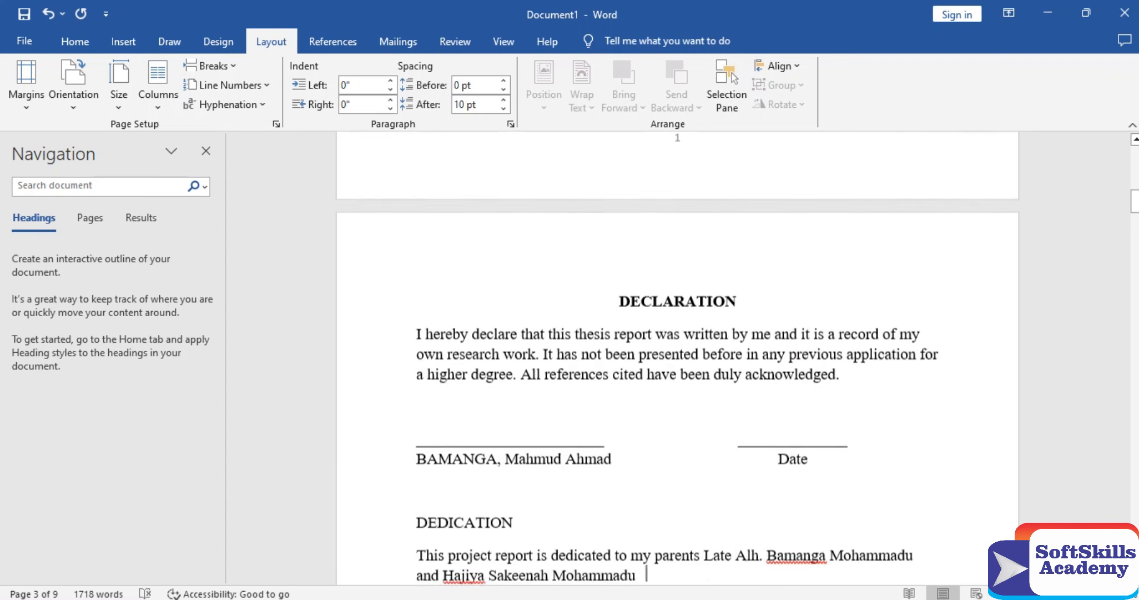
key("Down")
key("Down")
key("Down")
key("Up")
key("Up")
key("Up")
key("Up")
key("Up")
key("Up")
key("Down")
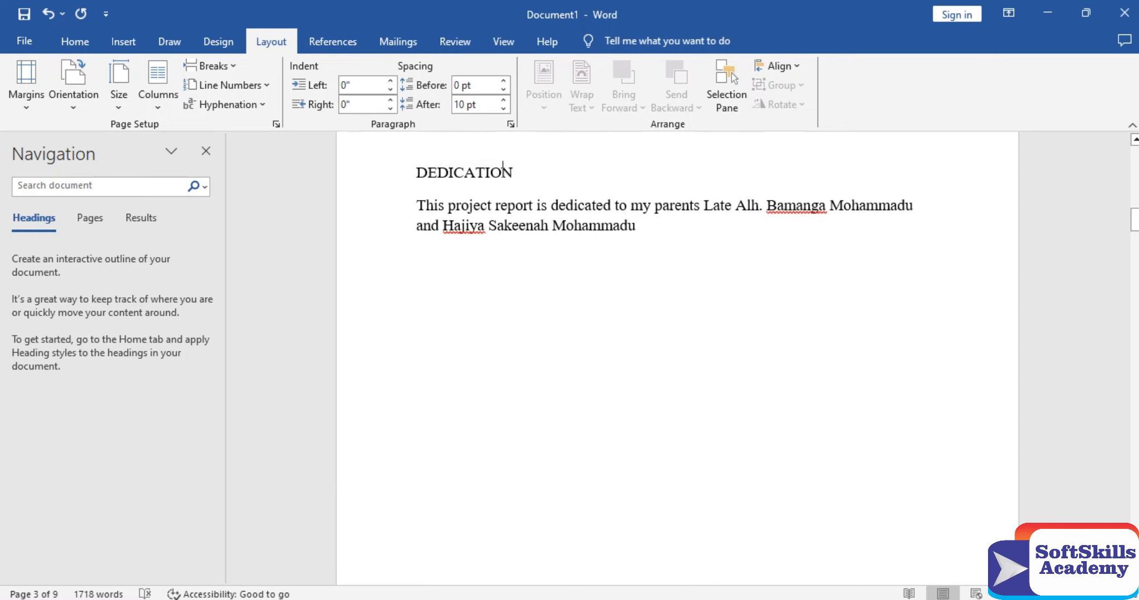
key("ctrl+e")
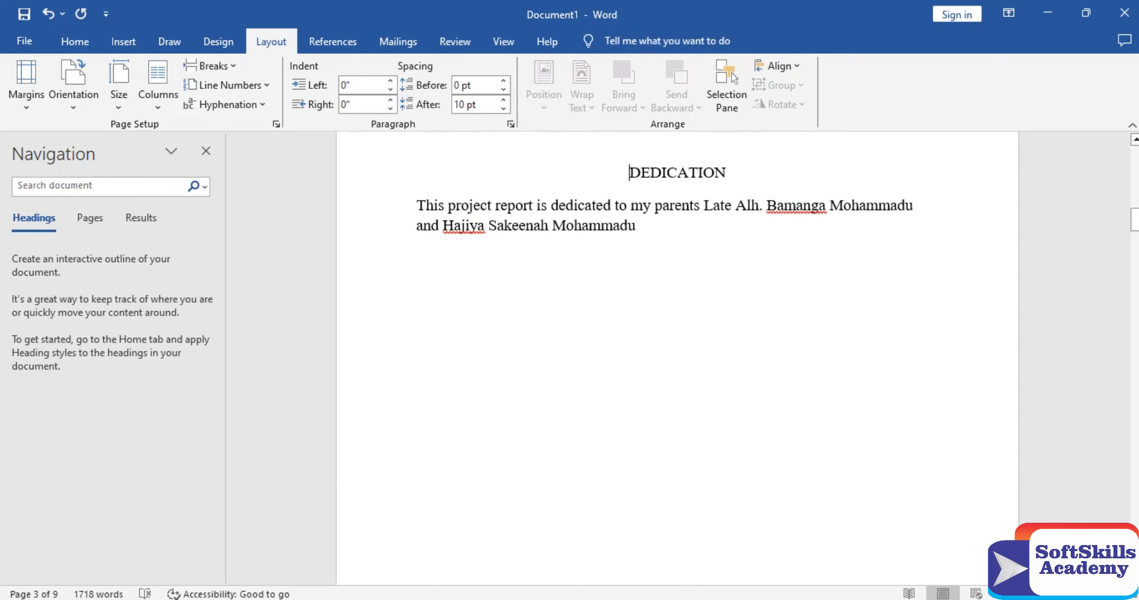
scroll(677, 355, "up", 5)
key("shift+End")
key("ctrl+b")
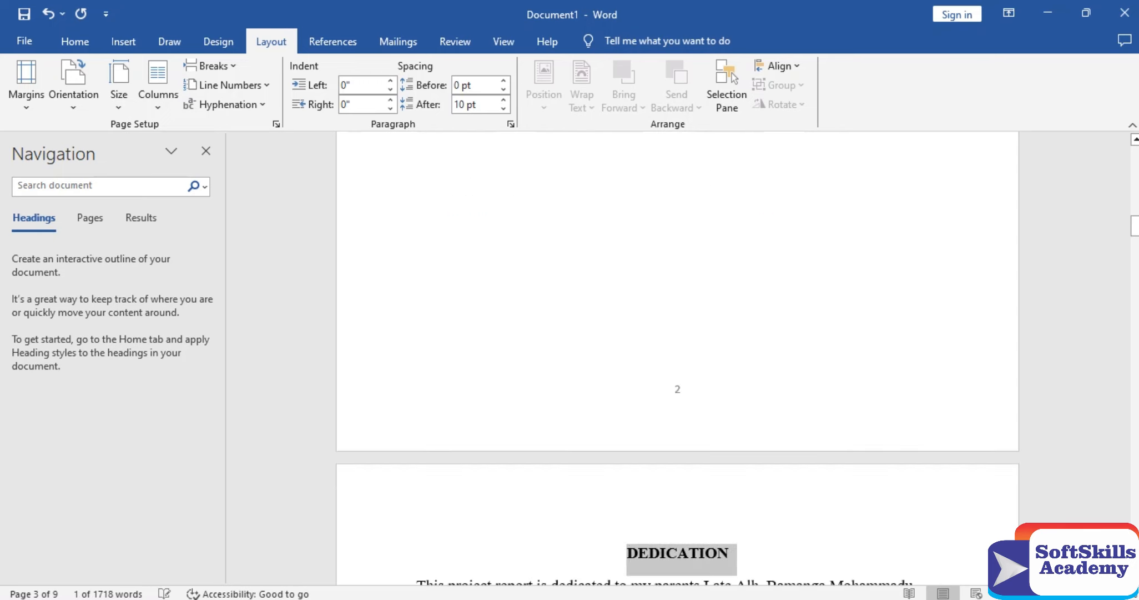
Centre the APPROVAL PAGE heading and keep it bold
key("Down")
key("Down")
key("Down")
key("Down")
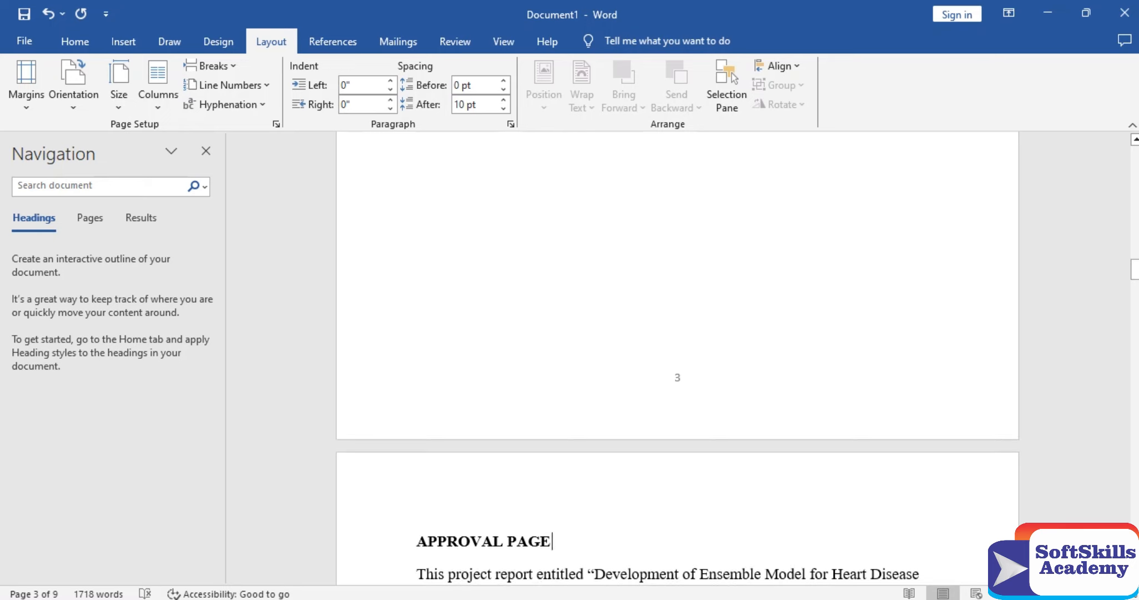
key("shift+Home")
key("ctrl+b")
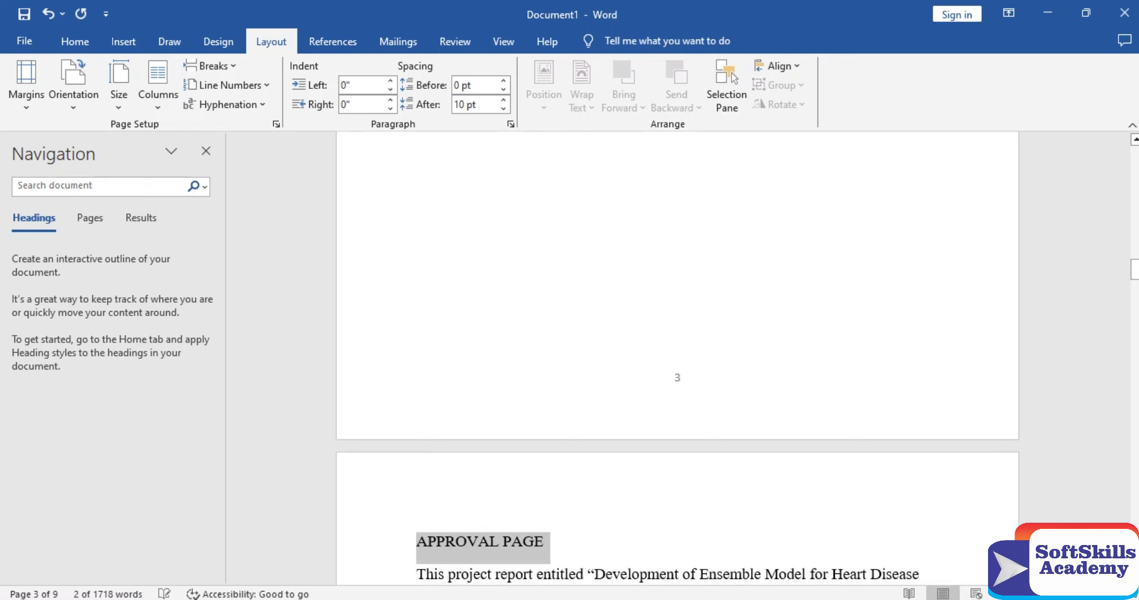
key("ctrl+b")
key("ctrl+e")
Remove the extra space before the ACKNOWLEDGEMENTS heading and make the heading bold and centred
key("Down")
key("Down")
key("Down")
key("Down")
key("Down")
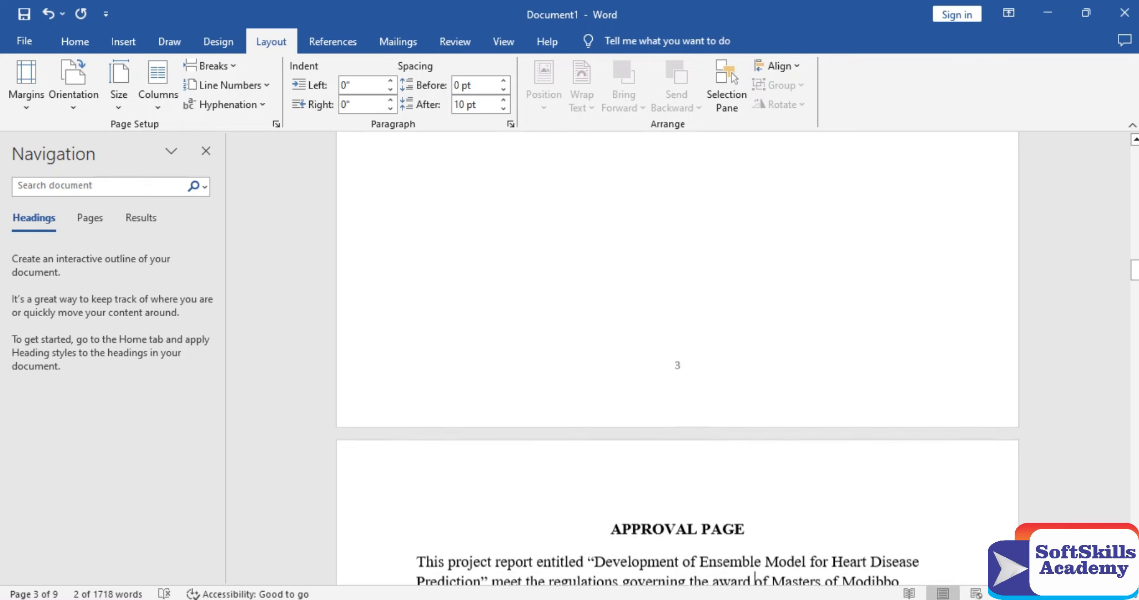
key("Down")
key("Down")
key("Down")
key("Down")
key("Down")
key("Down")
key("Down")
key("Down")
key("Down")
key("Down")
key("Down")
key("Down")
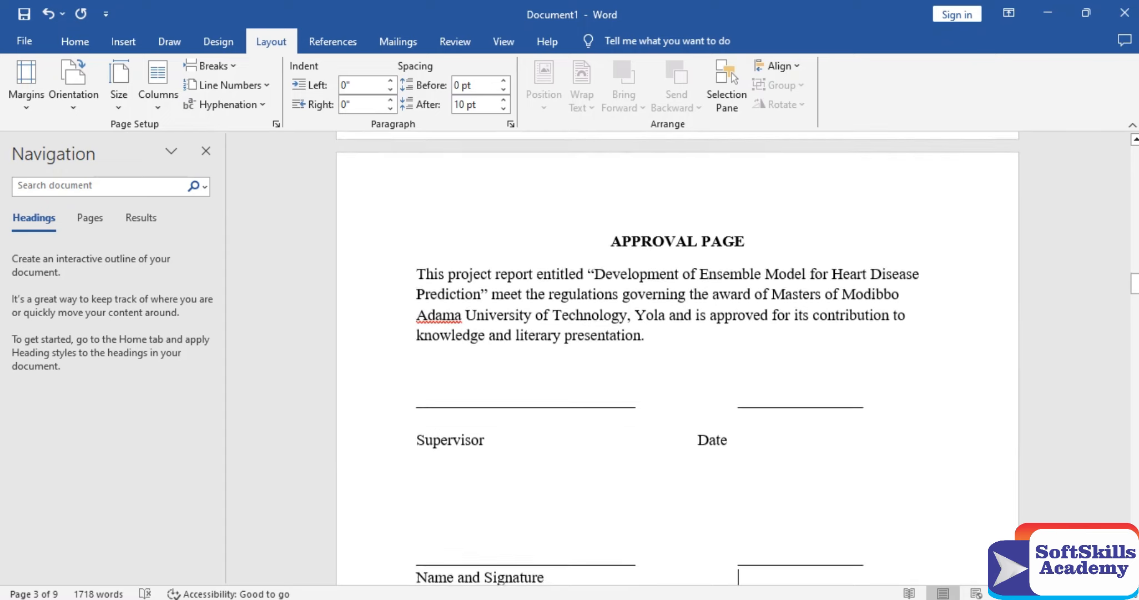
key("Down")
key("Down")
key("Down")
key("Down")
key("Down")
key("Down")
key("Down")
key("Down")
key("Down")
key("Down")
key("Down")
key("Down")
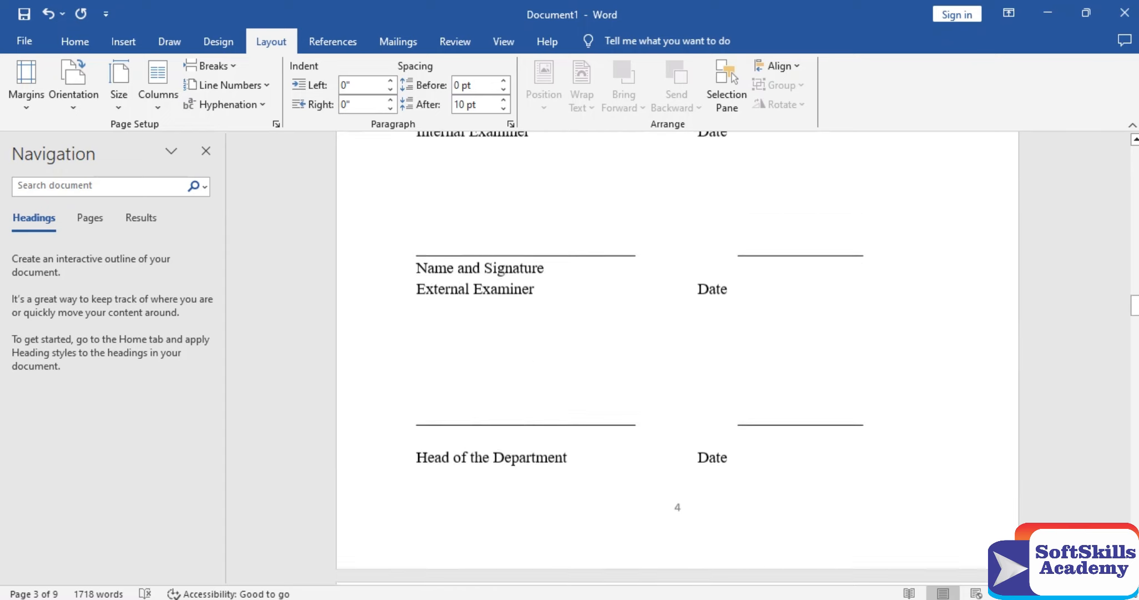
key("Up")
key("Up")
key("Delete")
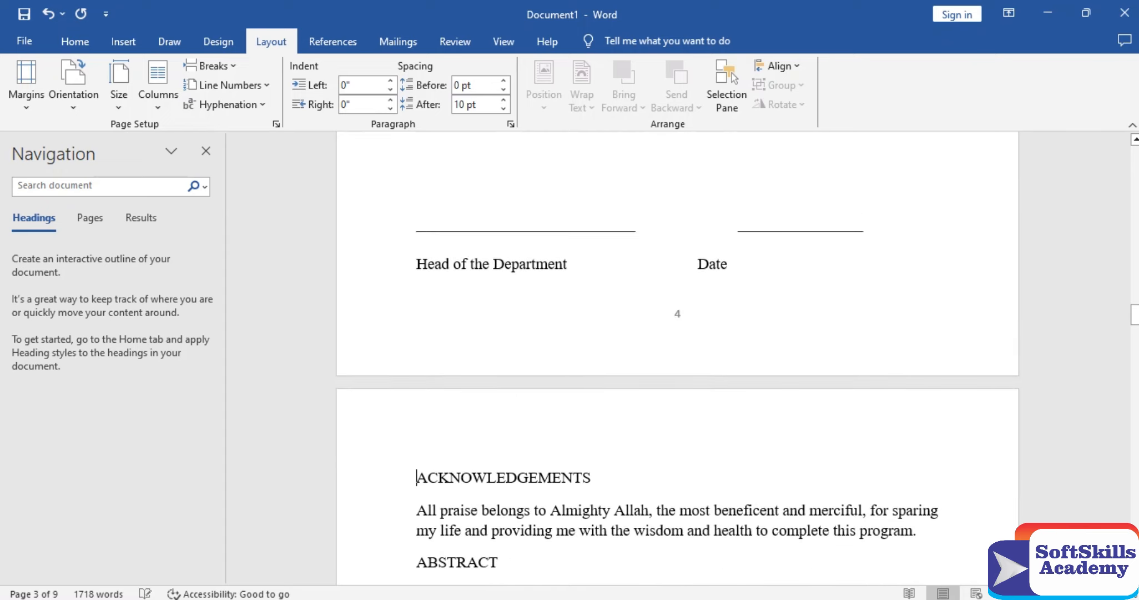
key("shift+End")
key("ctrl+b")
key("ctrl+e")
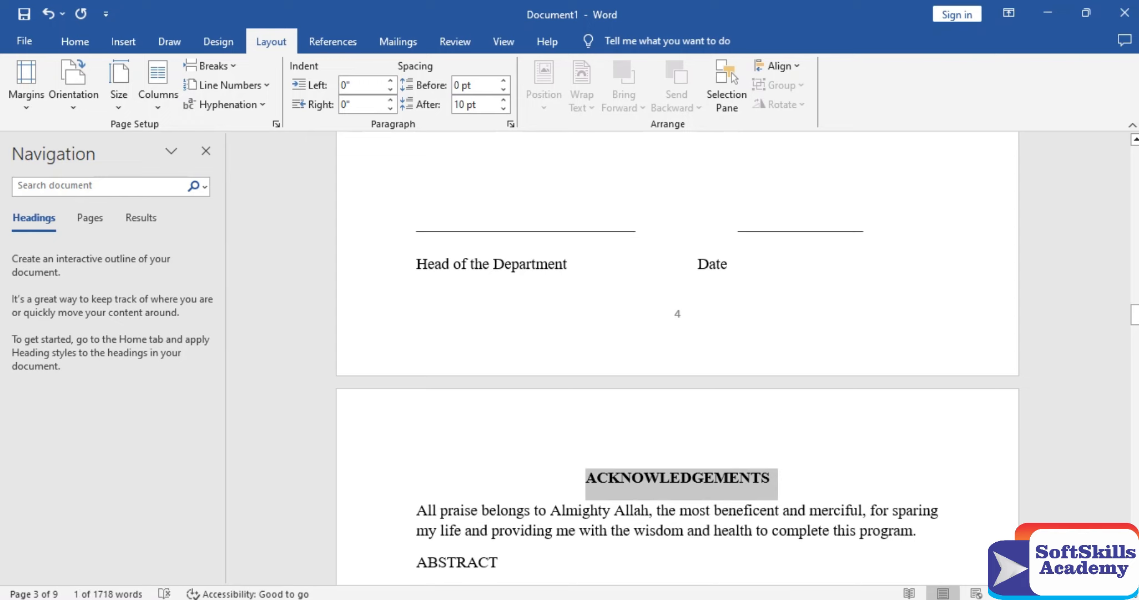
Try deleting the break between the Date line and the ACKNOWLEDGEMENTS heading, and split them into separate paragraphs again
key("Up")
key("Up")
key("Down")
key("Up")
key("End")
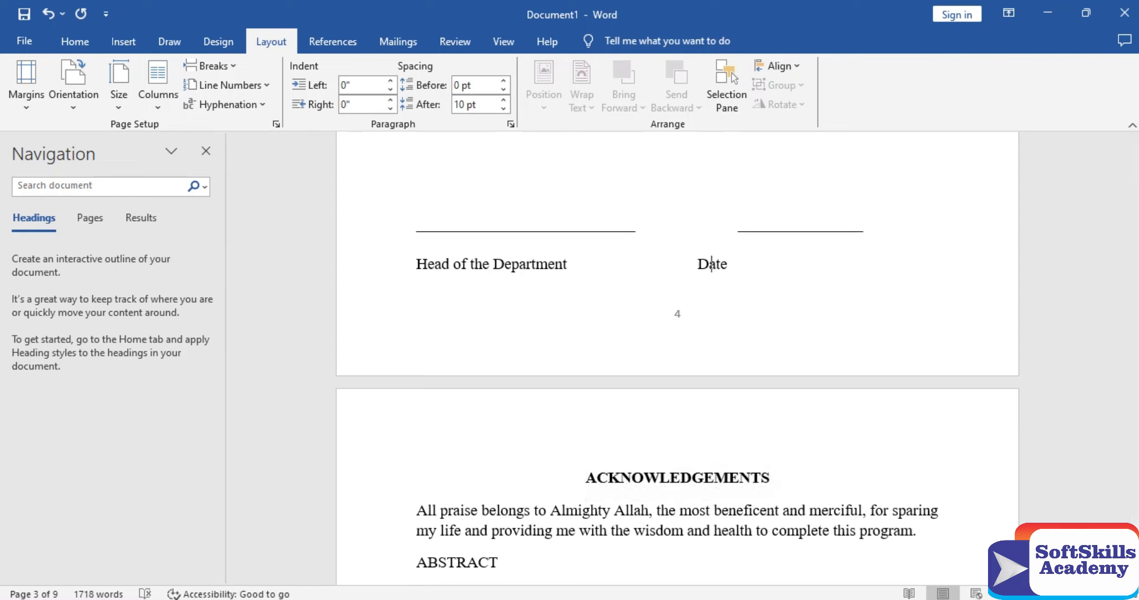
key("Delete")
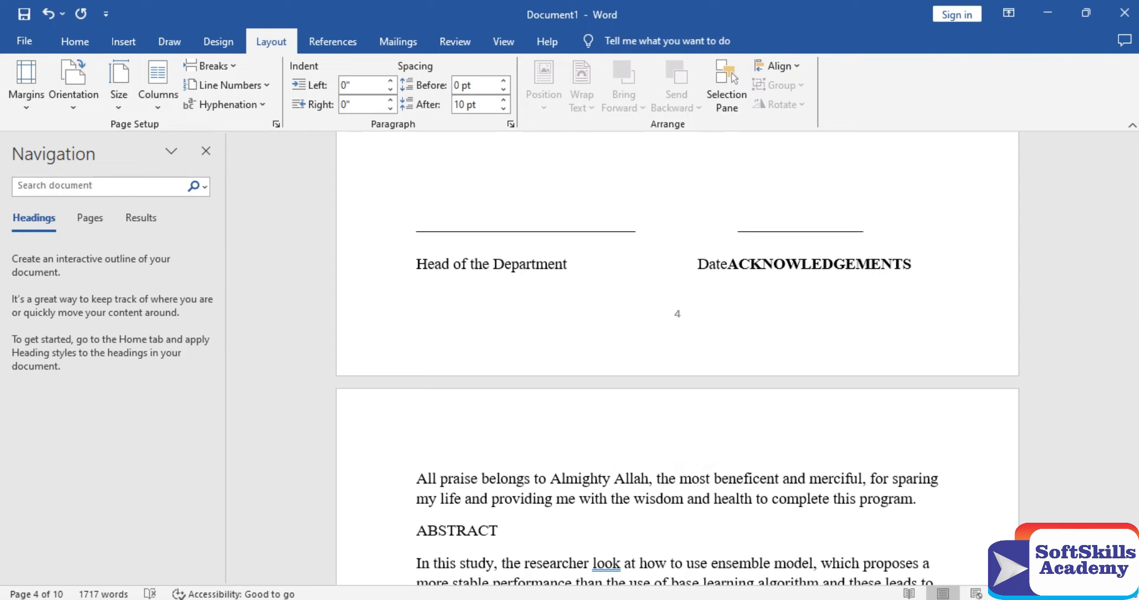
key("Return")
Start the ABSTRACT section on a new page and make its heading bold and centred
key("Down")
key("Down")
key("Down")
key("Down")
key("Down")
key("Down")
key("Down")
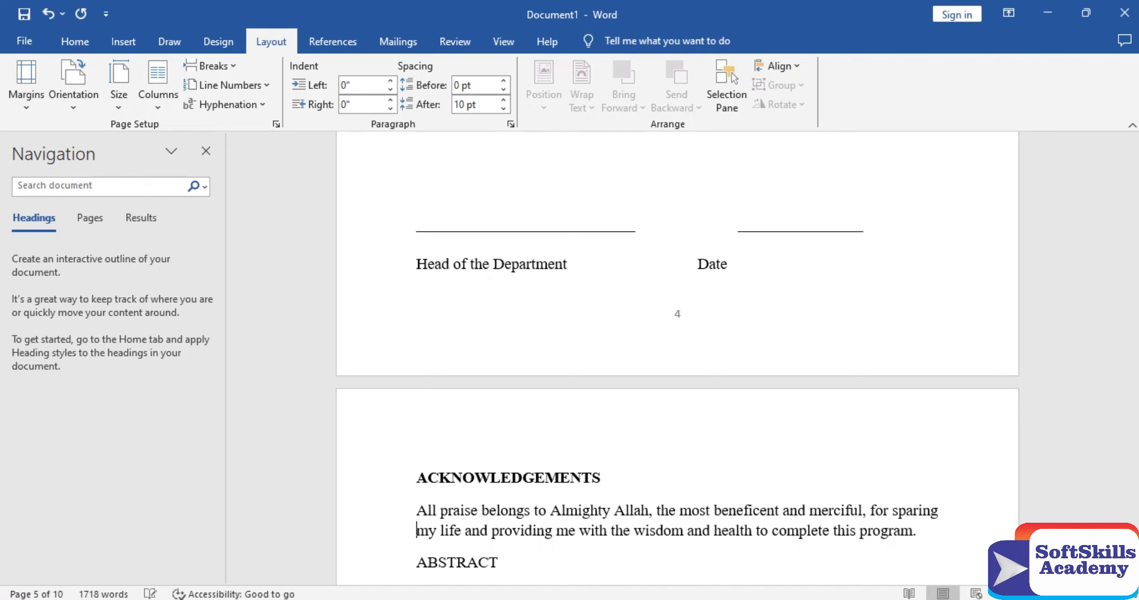
key("Up")
key("Up")
key("Up")
key("Up")
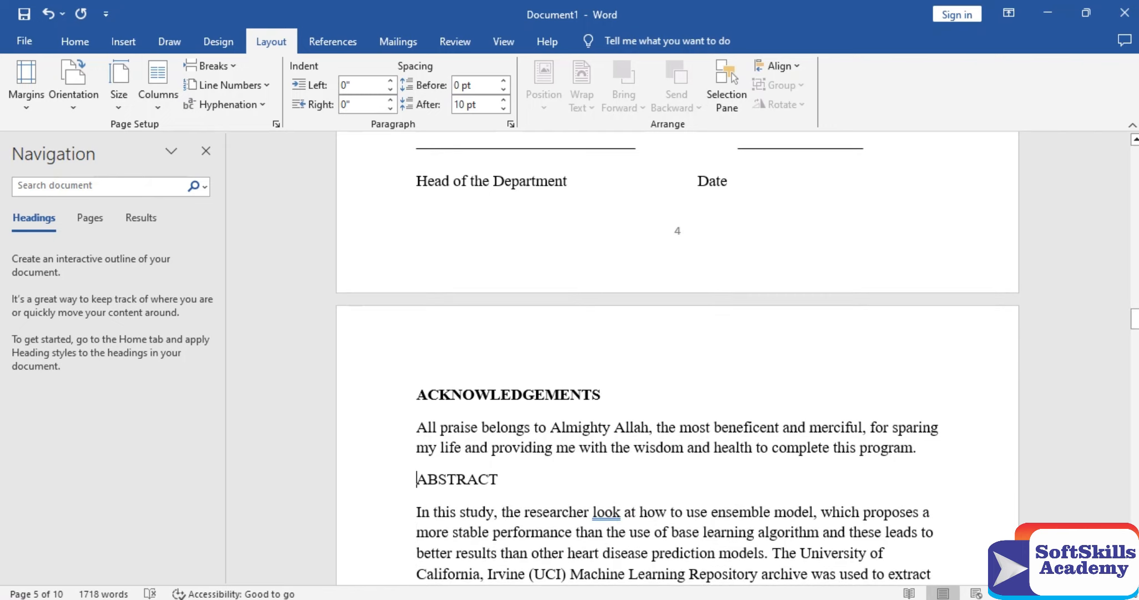
key("ctrl+Return")
key("shift+End")
key("ctrl+b")
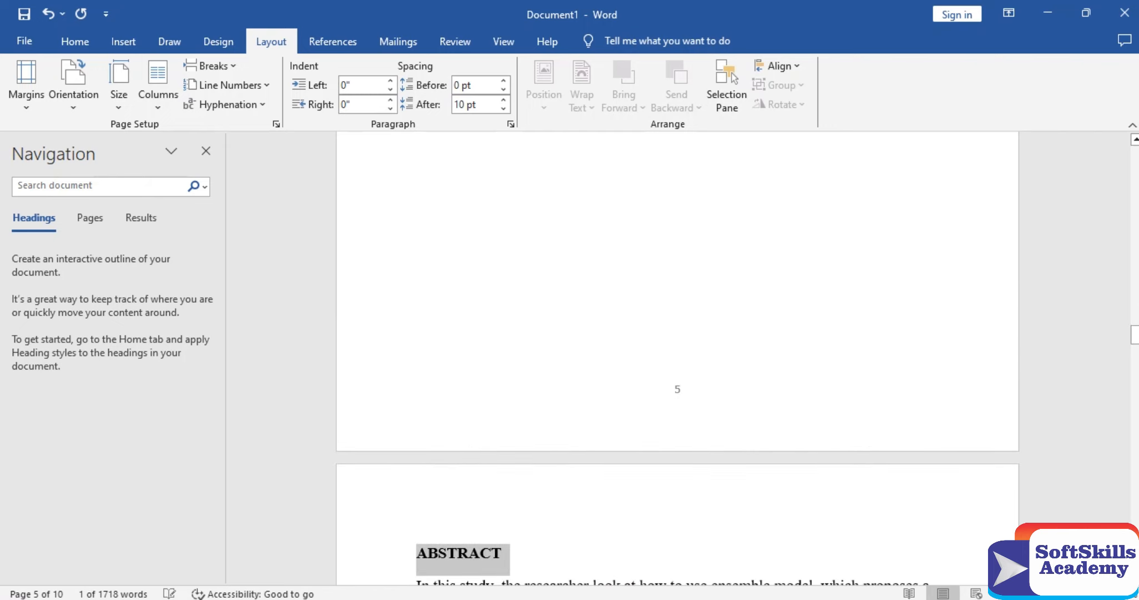
key("ctrl+e")
Start the TABLE OF CONTENTS section on a new page after the abstract text
key("Down")
key("Down")
key("Down")
key("Down")
key("Down")
key("Down")
key("Down")
key("Down")
key("Down")
key("Down")
key("Down")
key("Down")
key("Down")
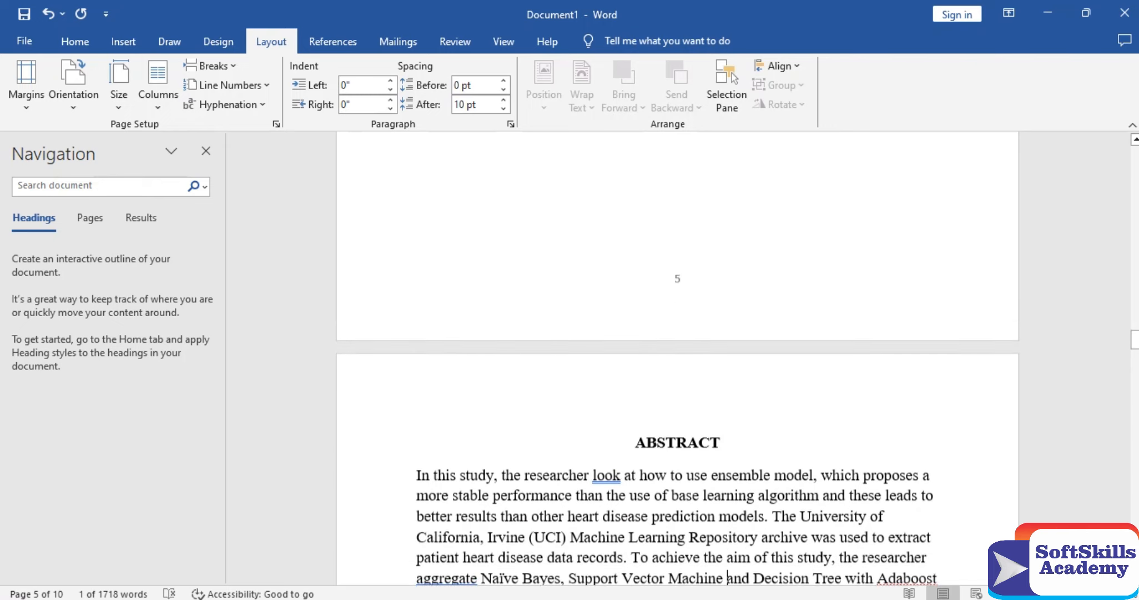
key("Down")
key("Down")
key("Down")
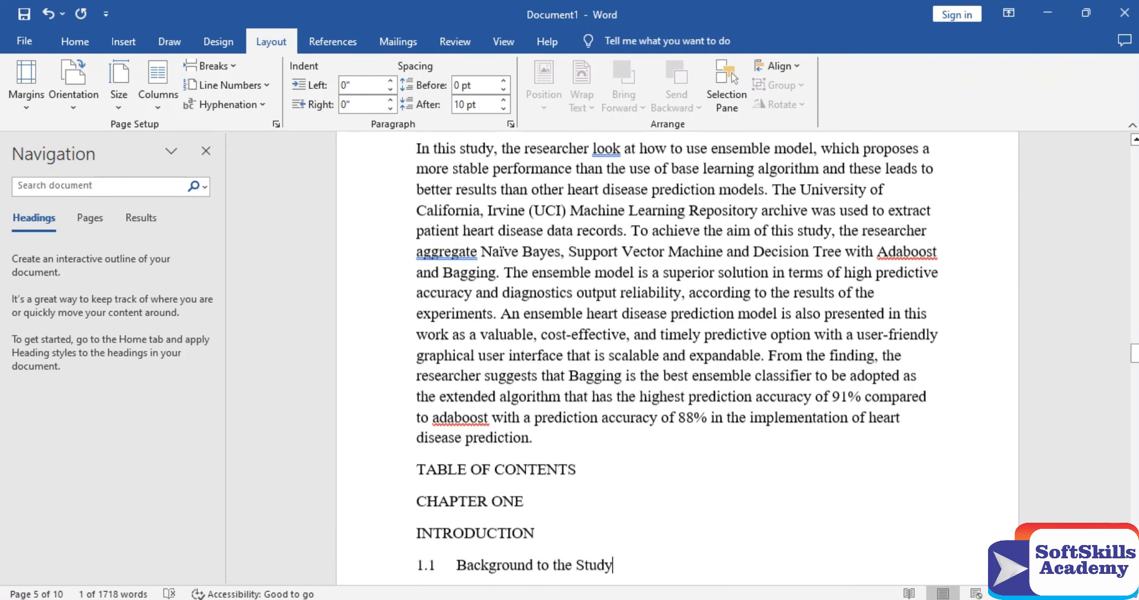
key("Home")
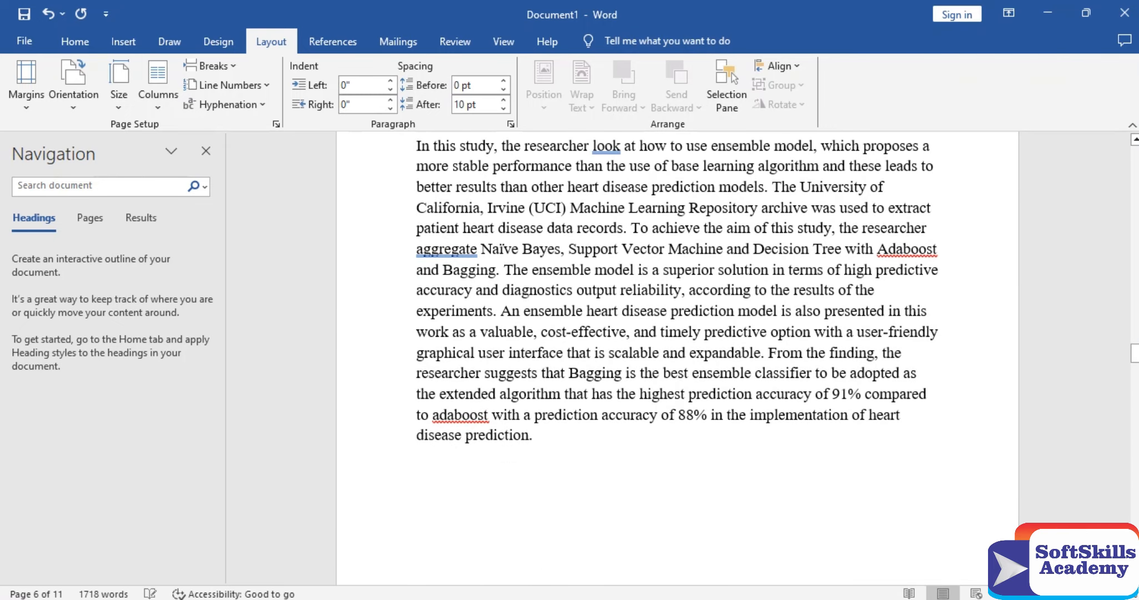
key("ctrl+Return")
key("shift+End")
key("Down")
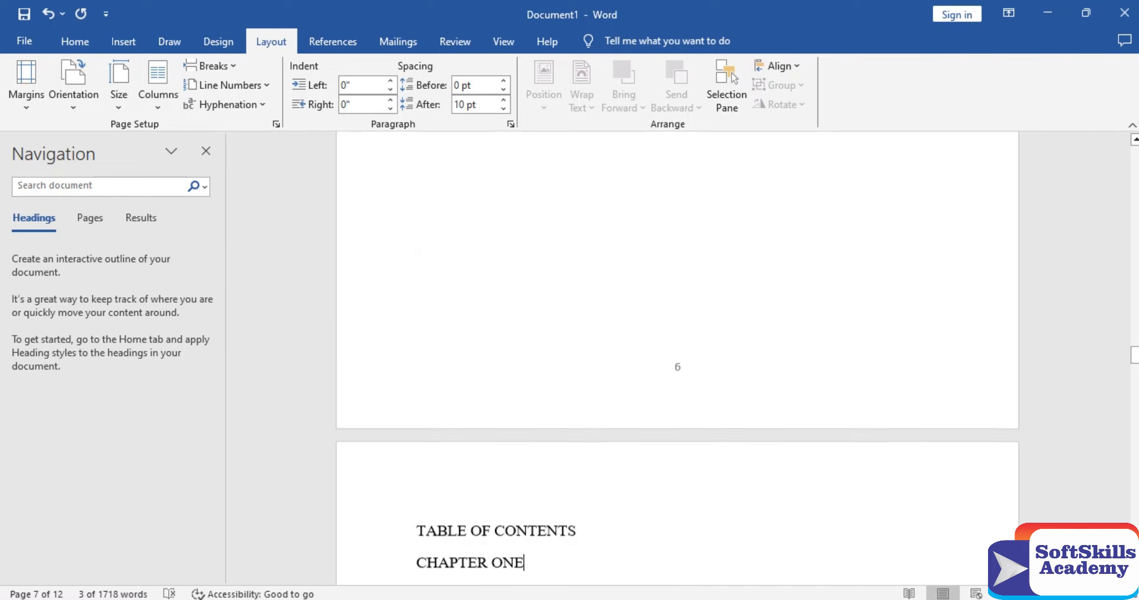
Add an empty paragraph below the TABLE OF CONTENTS heading and make that heading bold and centred
key("Home")
key("Return")
key("Up")
key("Up")
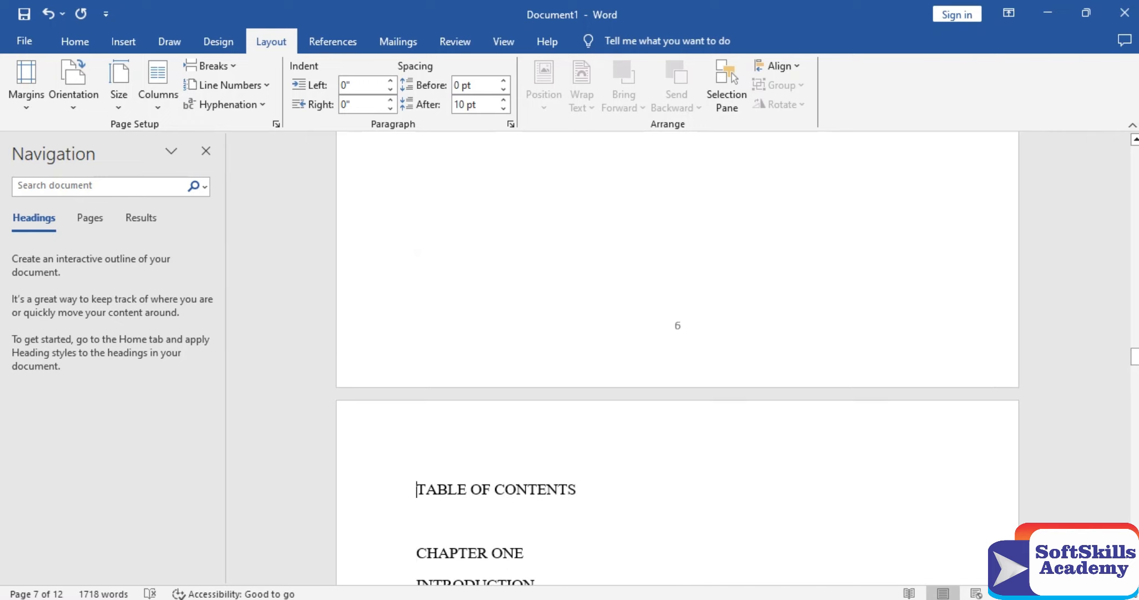
key("shift+End")
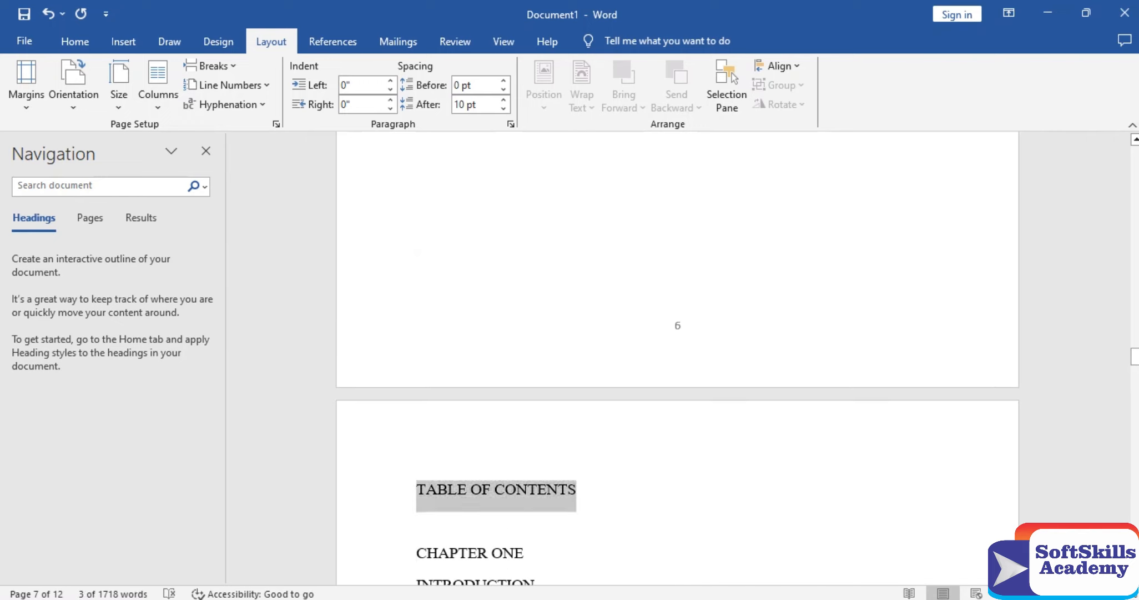
key("ctrl+b")
key("ctrl+e")
Start CHAPTER ONE on a new page and make the CHAPTER ONE and INTRODUCTION headings bold and centred
key("Down")
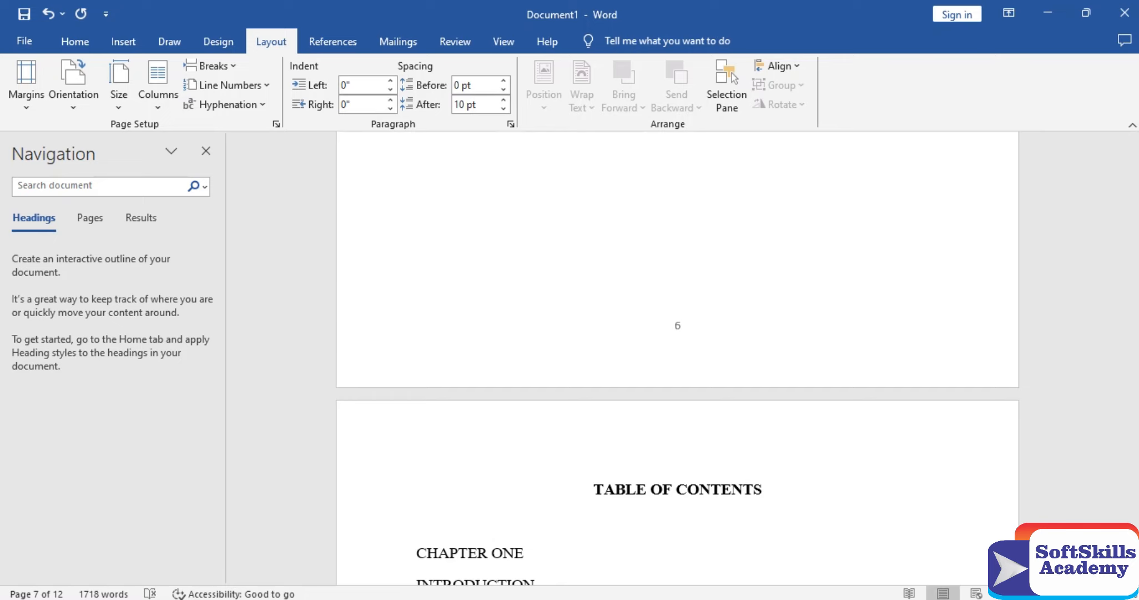
key("ctrl+Return")
key("shift+Down")
key("shift+Down")
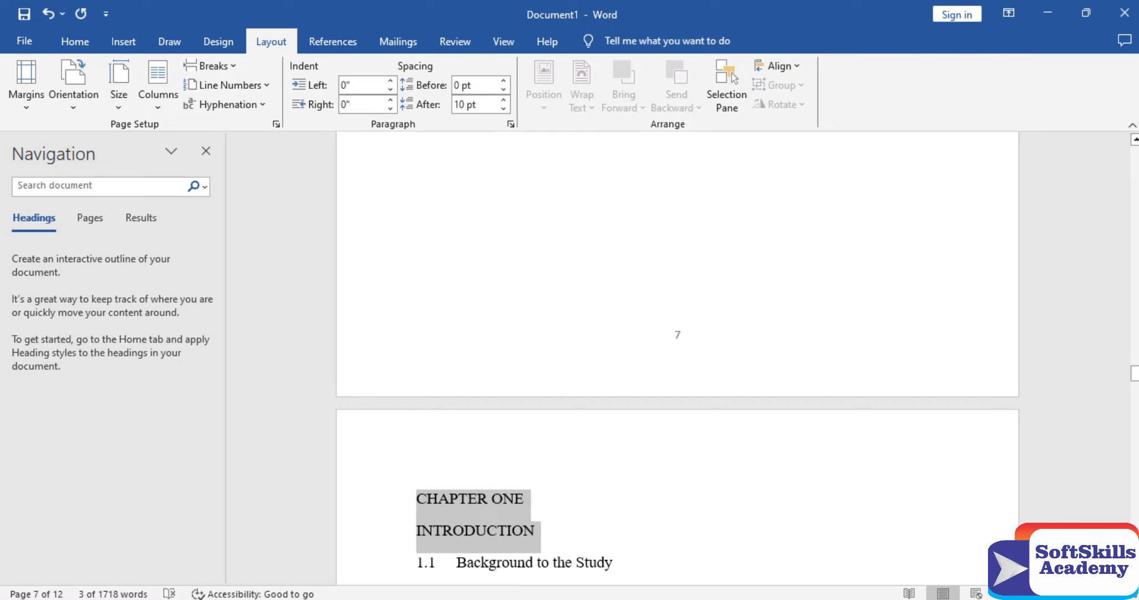
key("ctrl+b")
key("ctrl+e")
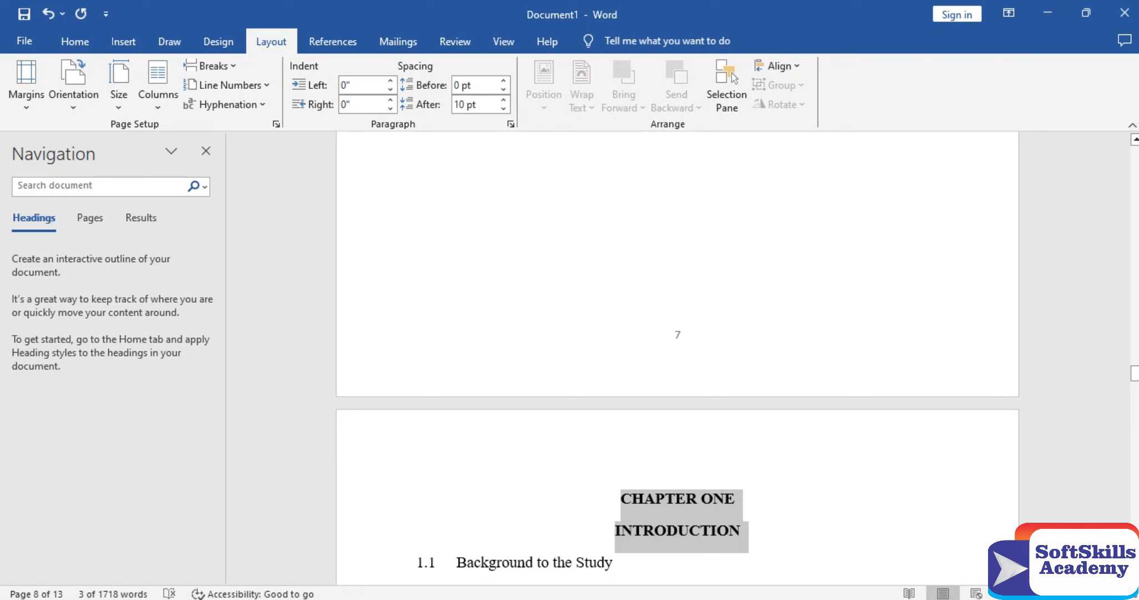
Make the section heading "1.1 Background to the Study" bold
key("Down")
key("Home")
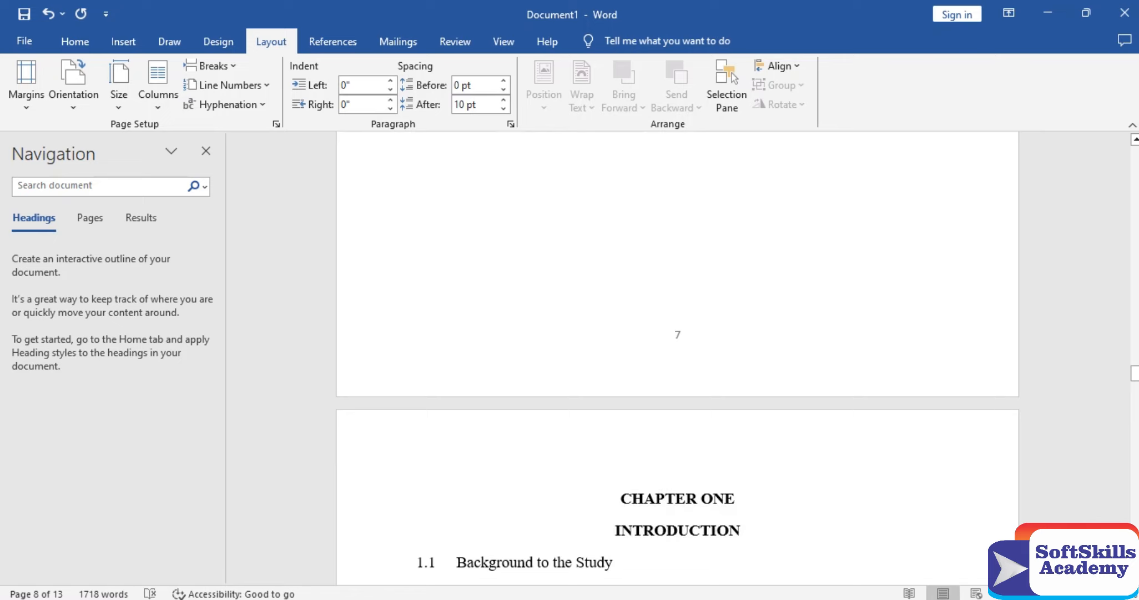
key("shift+End")
key("ctrl+b")
Make the section heading "1.2 Statement of the Problem" bold
key("Down")
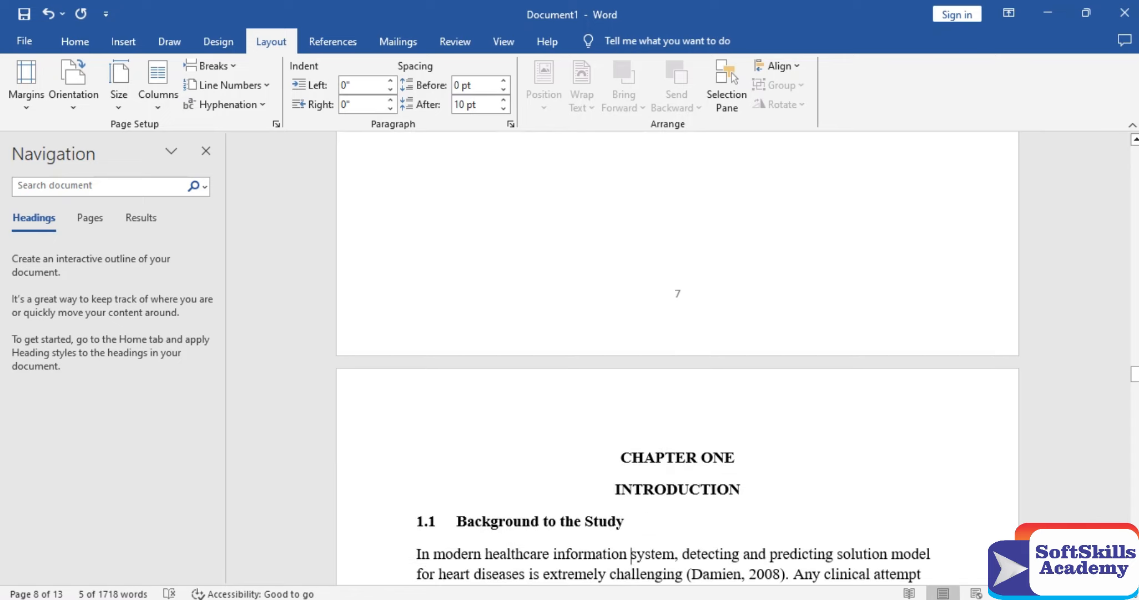
key("Down")
key("Down")
key("Down")
key("Down")
key("Down")
key("Down")
key("Down")
key("Down")
key("Down")
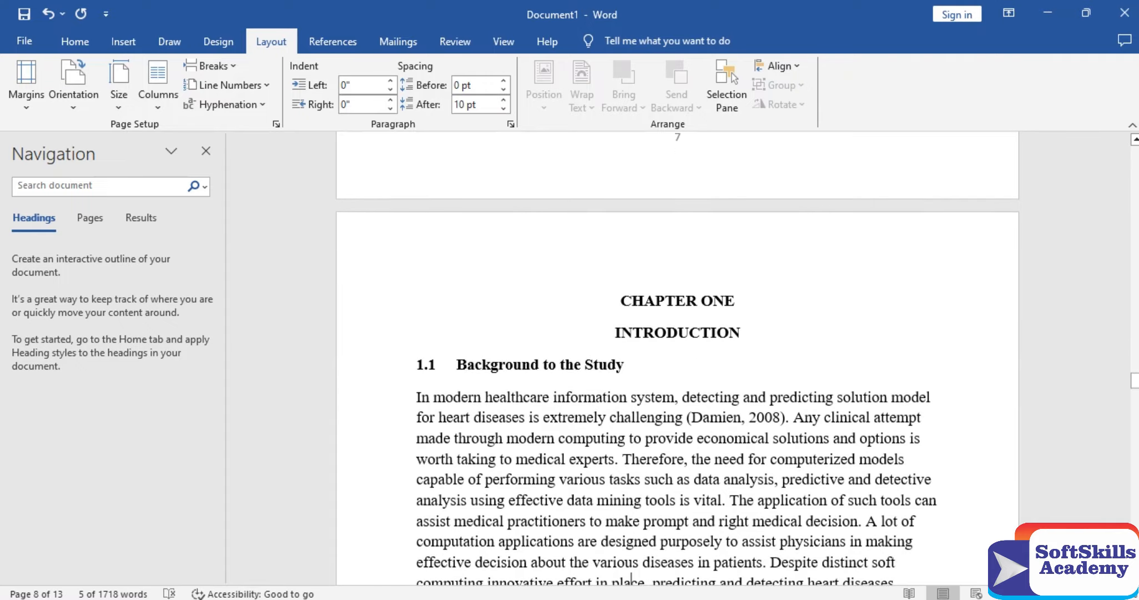
key("Down")
key("Down")
key("Down")
key("Down")
key("Down")
key("Down")
key("Down")
key("Down")
key("Down")
key("Down")
key("Down")
key("Down")
key("Down")
key("Down")
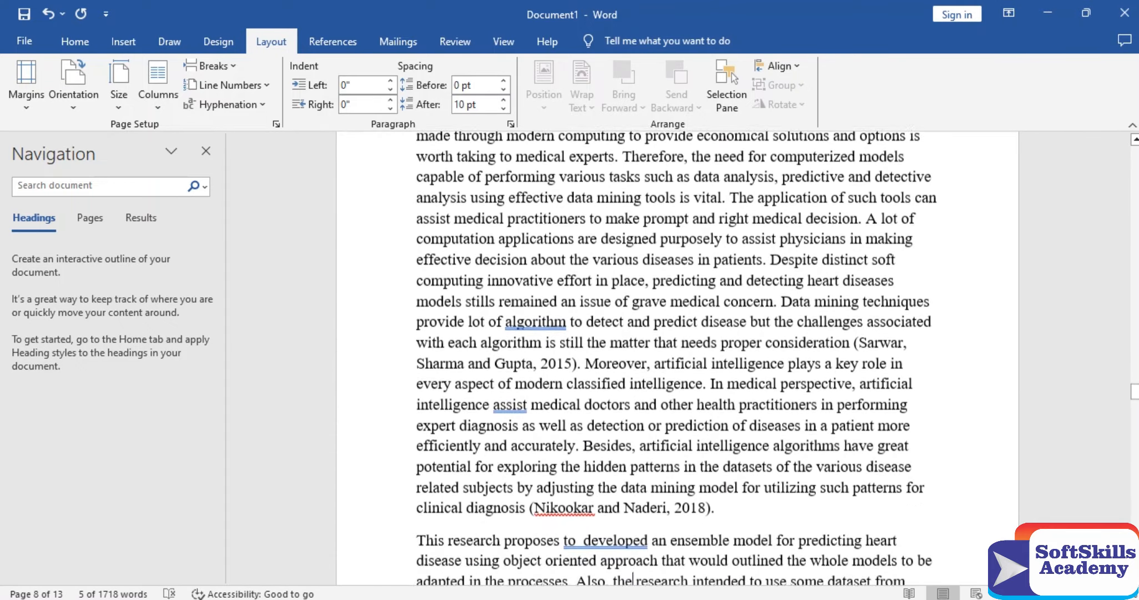
key("Down")
key("Down")
key("Down")
key("Down")
key("Down")
key("Down")
key("Down")
key("Down")
key("Down")
key("Down")
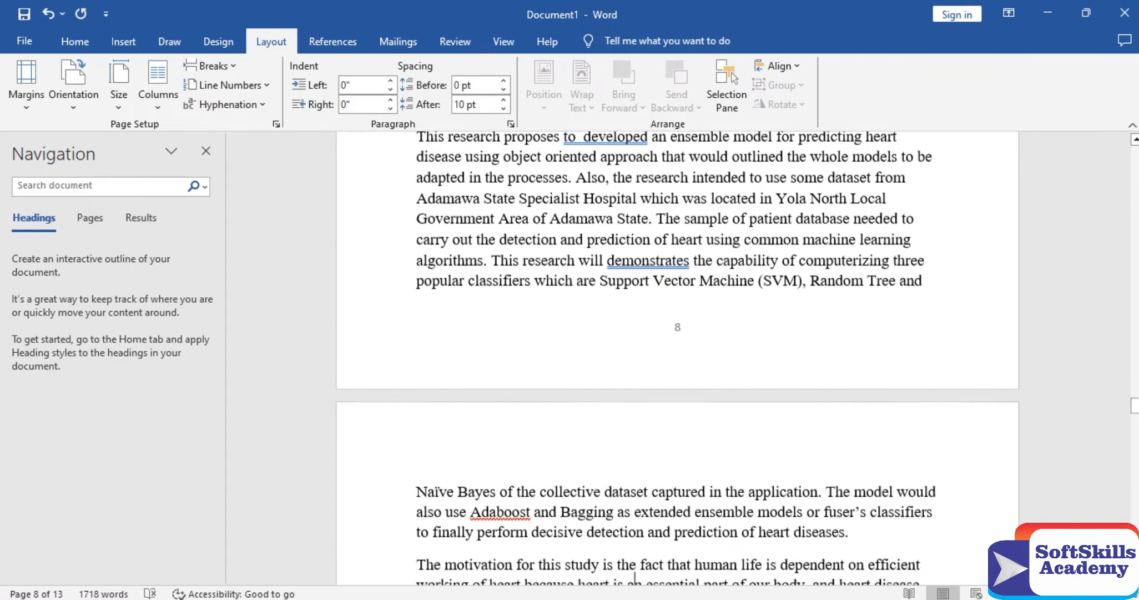
key("Down")
key("Down")
key("Down")
key("Down")
key("Down")
key("Down")
key("Down")
key("Down")
key("Down")
key("Down")
key("Down")
key("Down")
key("Down")
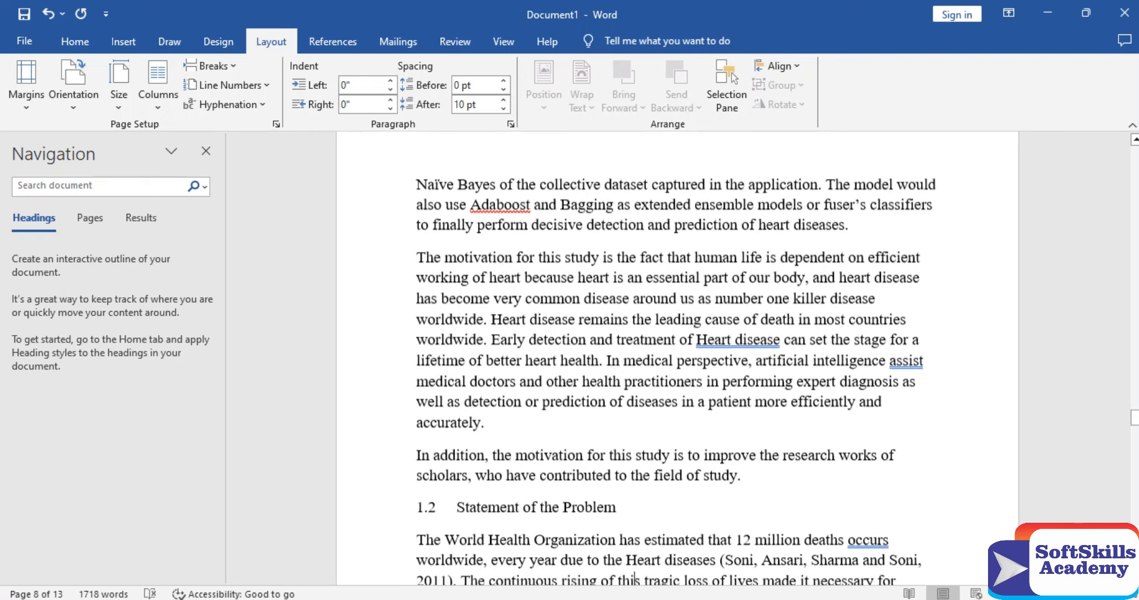
key("Up")
key("Up")
key("Up")
key("shift+Home")
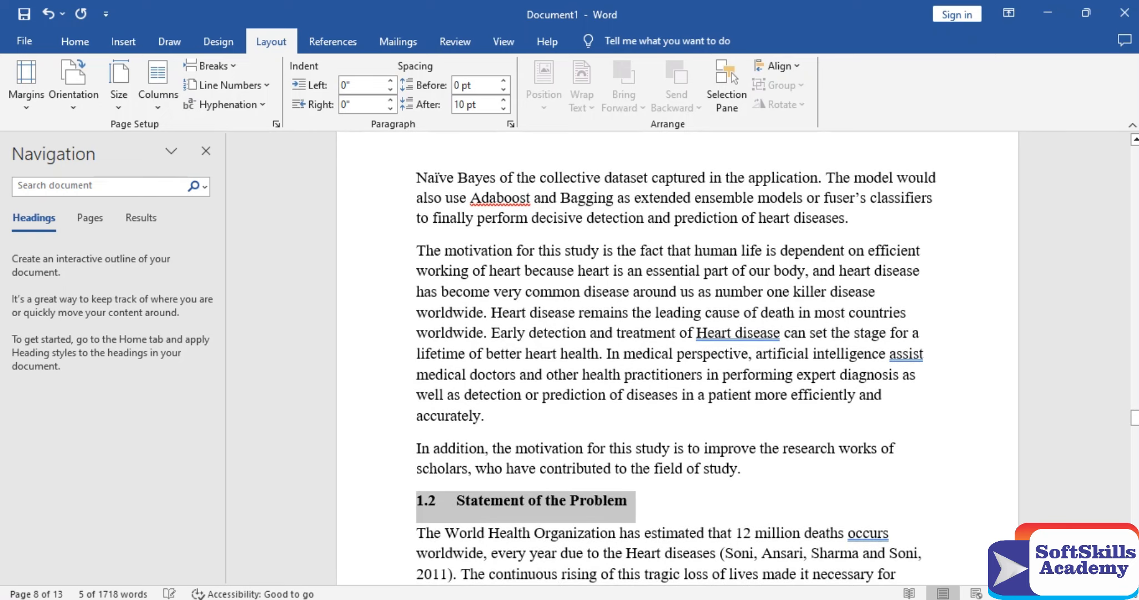
Make the section heading "1.3 Aim and Objectives of the Study" bold
key("Down")
key("Down")
key("Down")
key("Down")
key("Down")
key("Down")
key("Down")
key("Down")
key("Down")
key("Down")
key("Down")
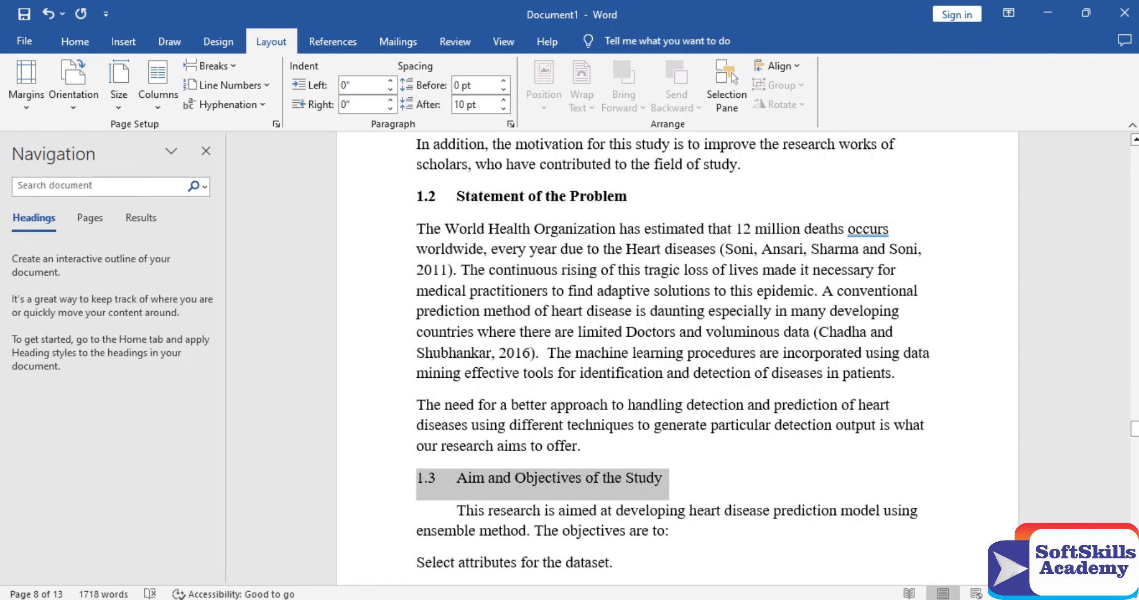
key("ctrl+b")
Make the section heading "1.4 Significance of the Study" bold
key("Down")
key("Down")
key("Down")
key("Down")
key("Down")
key("Down")
key("Down")
key("Down")
key("Down")
key("Down")
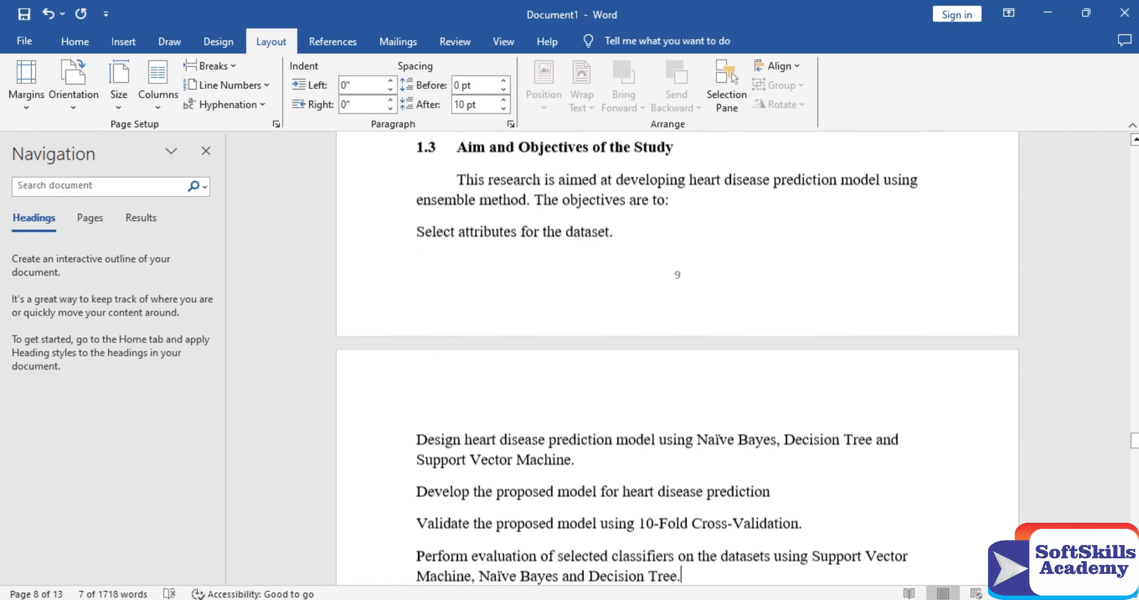
key("shift+Home")
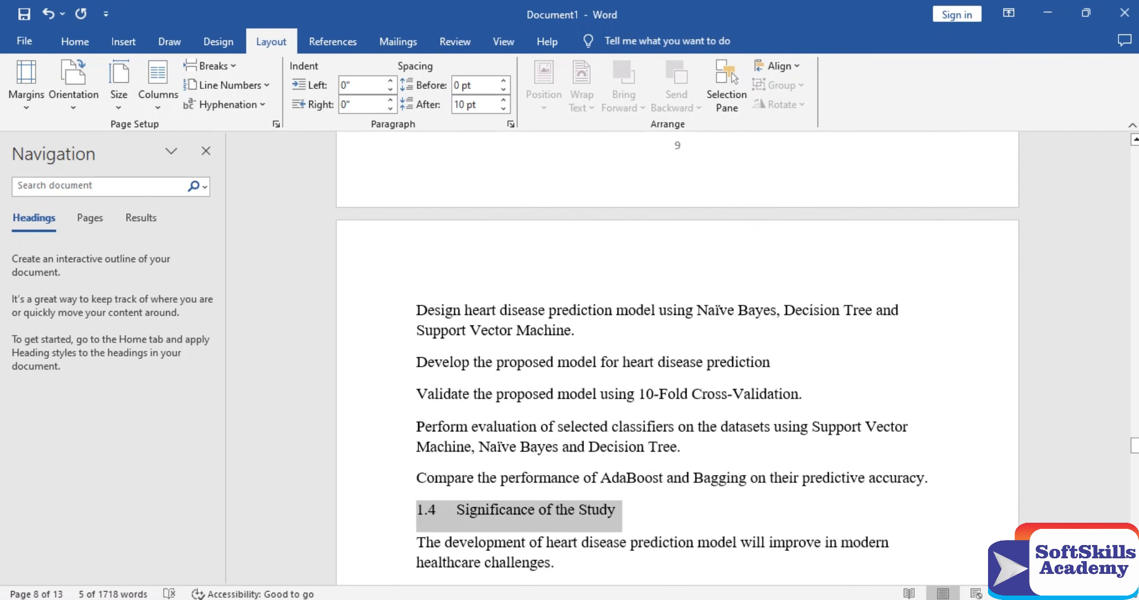
key("ctrl+b")
Make the section heading "1.5 Scope and Limitation of the Study" bold
key("Down")
key("Down")
key("Down")
key("Down")
key("Down")
key("Down")
key("Down")
key("Down")
key("Down")
key("Down")
key("Down")
key("Down")
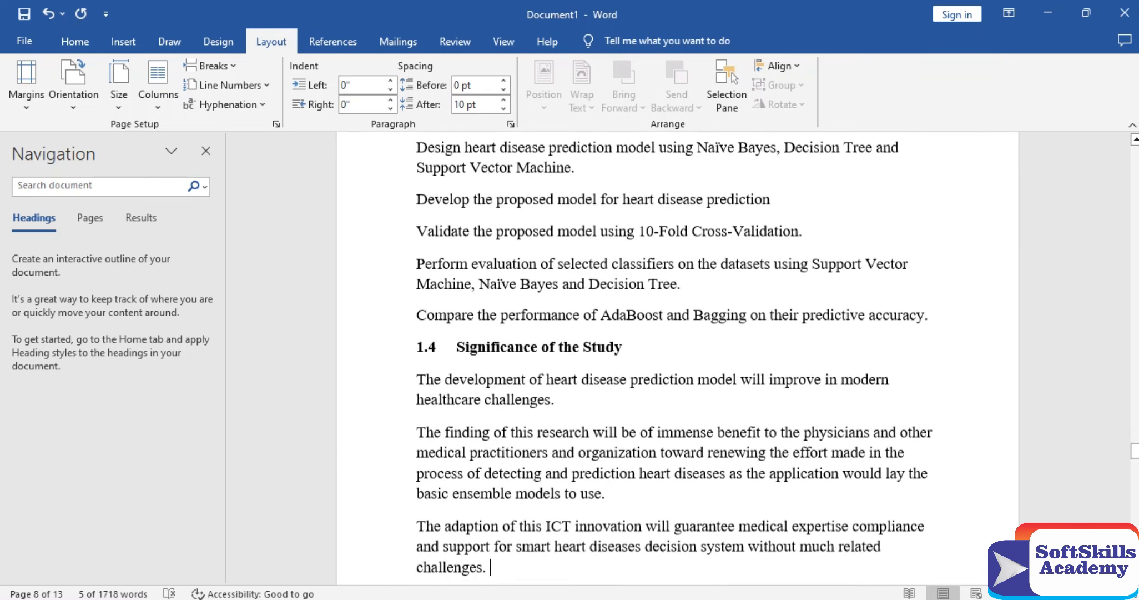
key("End")
key("shift+Home")
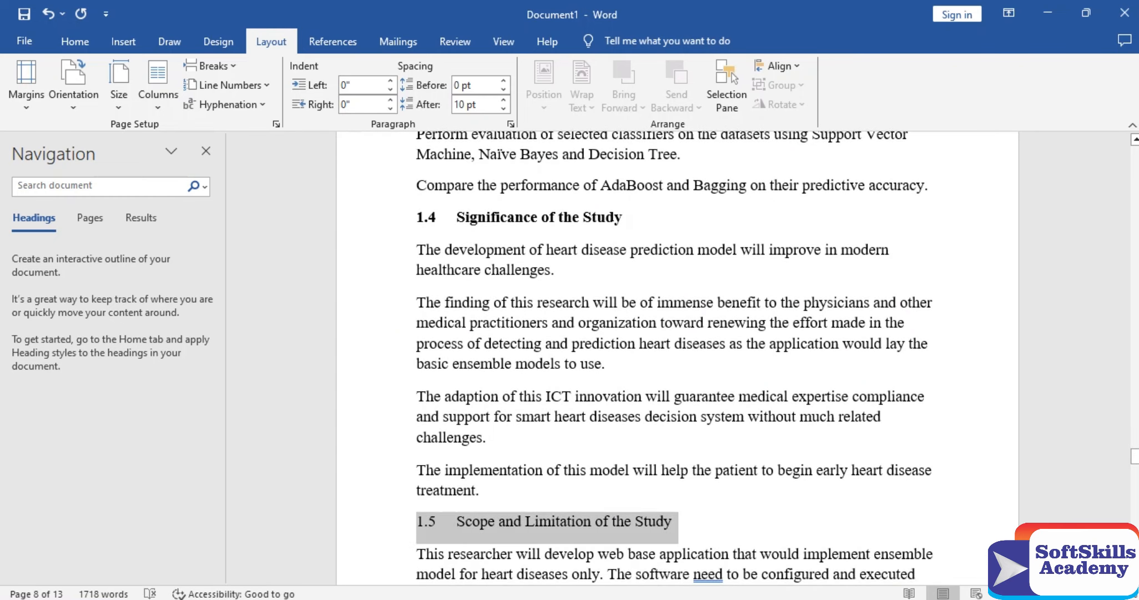
key("ctrl+b")
Make the section heading "1.6 Limitation of the Study" bold
key("Down")
key("Down")
key("Down")
key("Down")
key("Down")
key("Down")
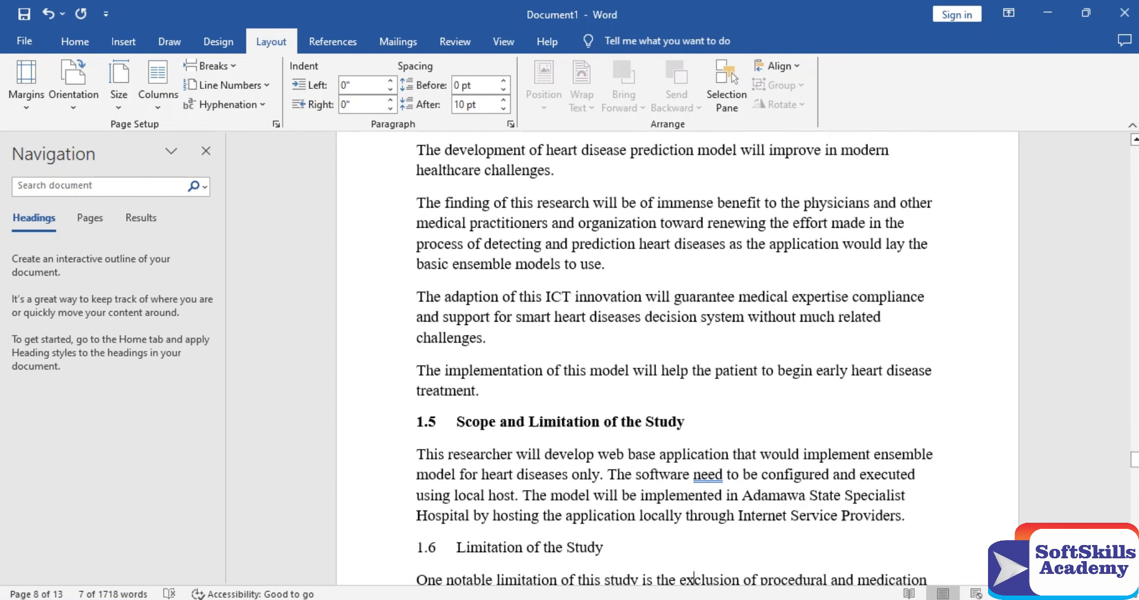
key("Up")
key("Home")
key("shift+End")
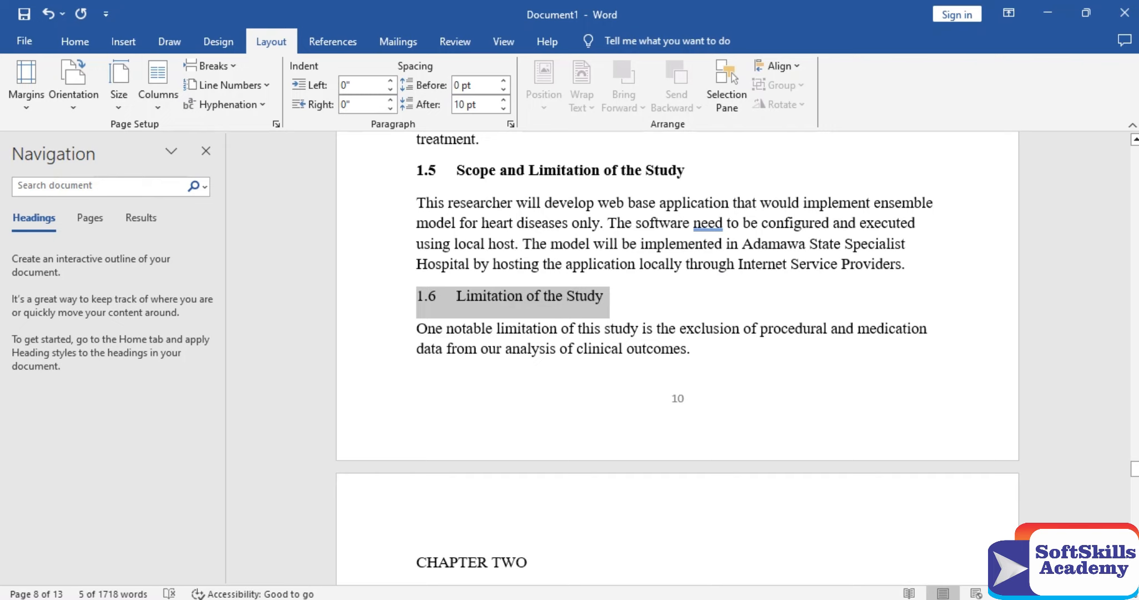
key("ctrl+b")
Replace the paragraph break after the section 1.6 text with a page break before CHAPTER TWO
key("Down")
key("Down")
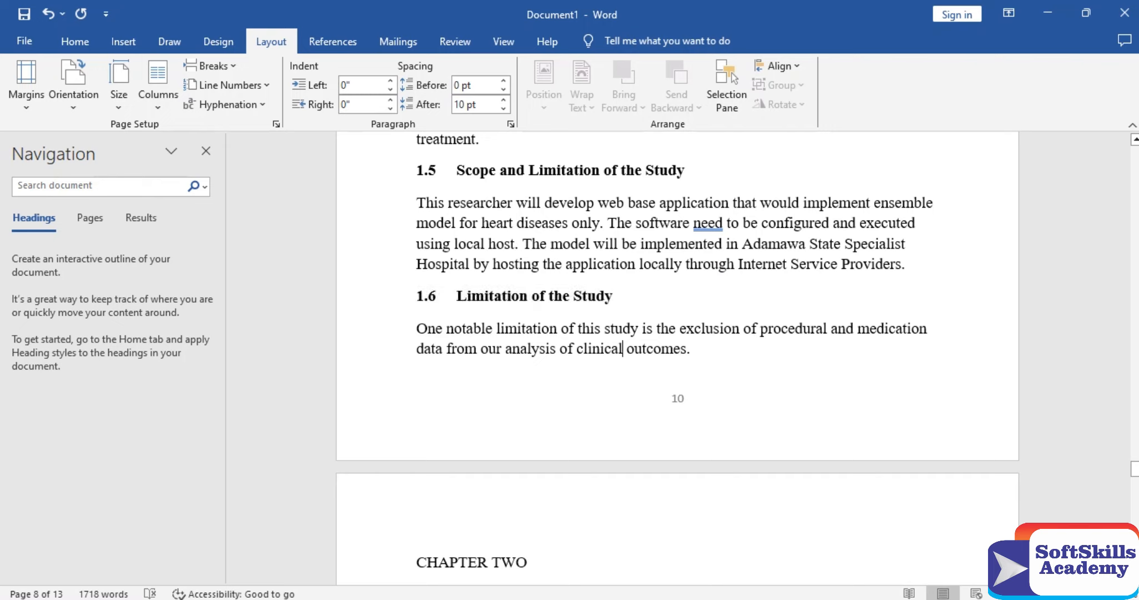
key("End")
key("Delete")
key("ctrl+Return")
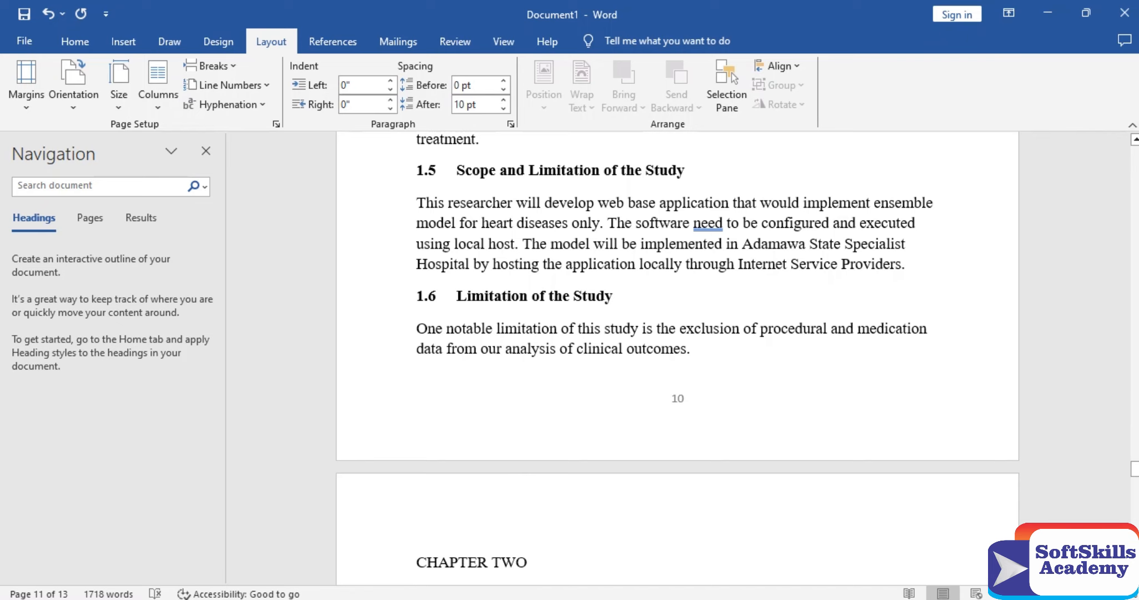
key("Down")
key("Up")
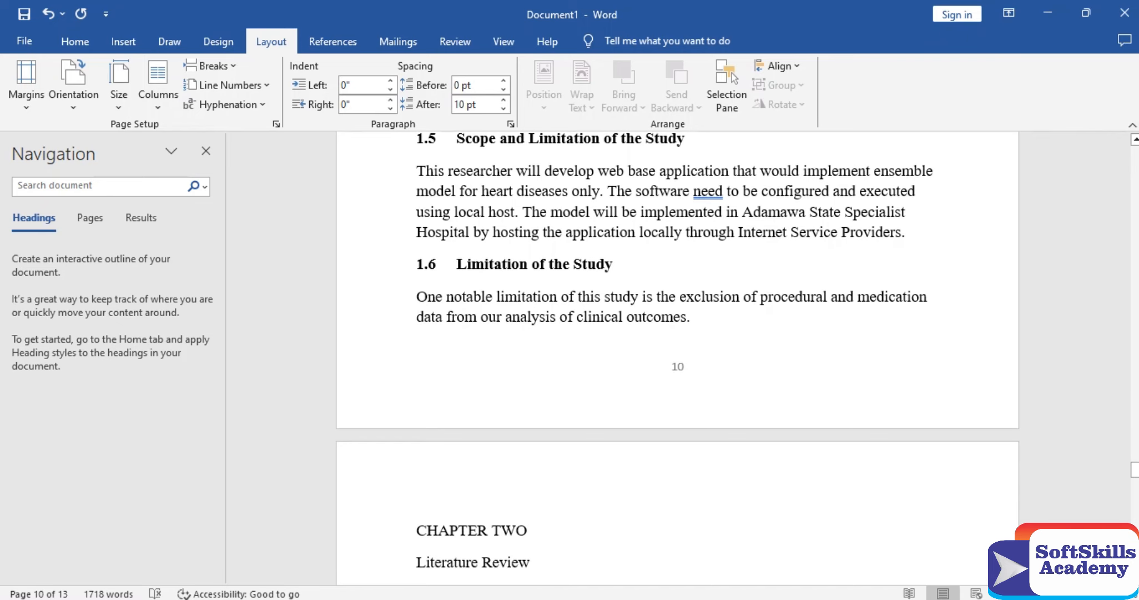
Format the "CHAPTER TWO" and "Literature Review" heading lines as all caps, bold and centred
key("shift+Down")
key("shift+Down")
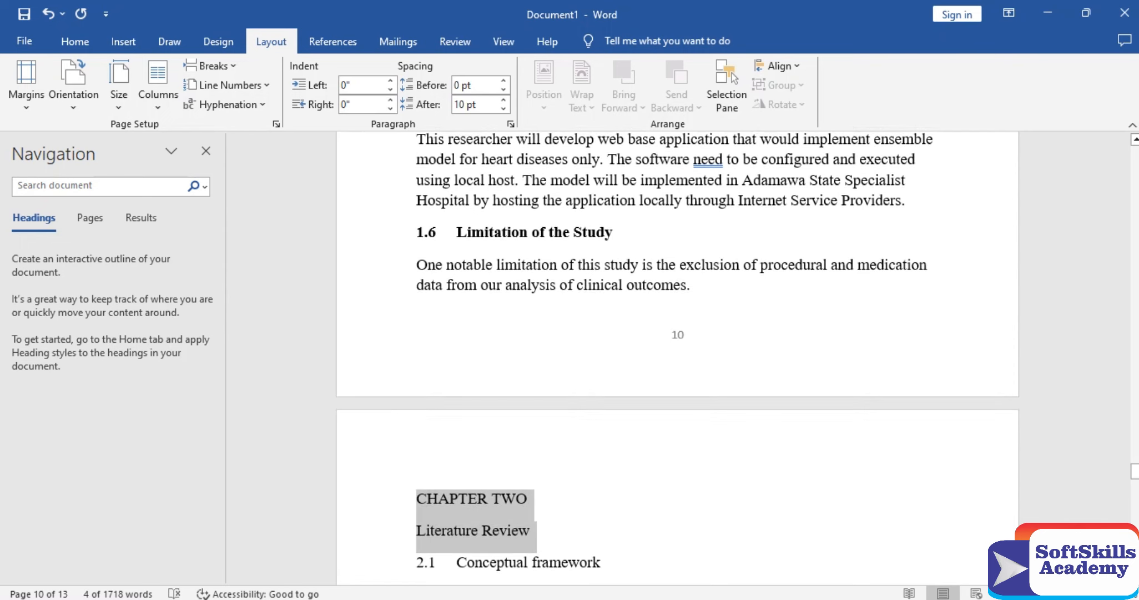
key("ctrl+shift+a")
key("ctrl+b")
key("ctrl+e")
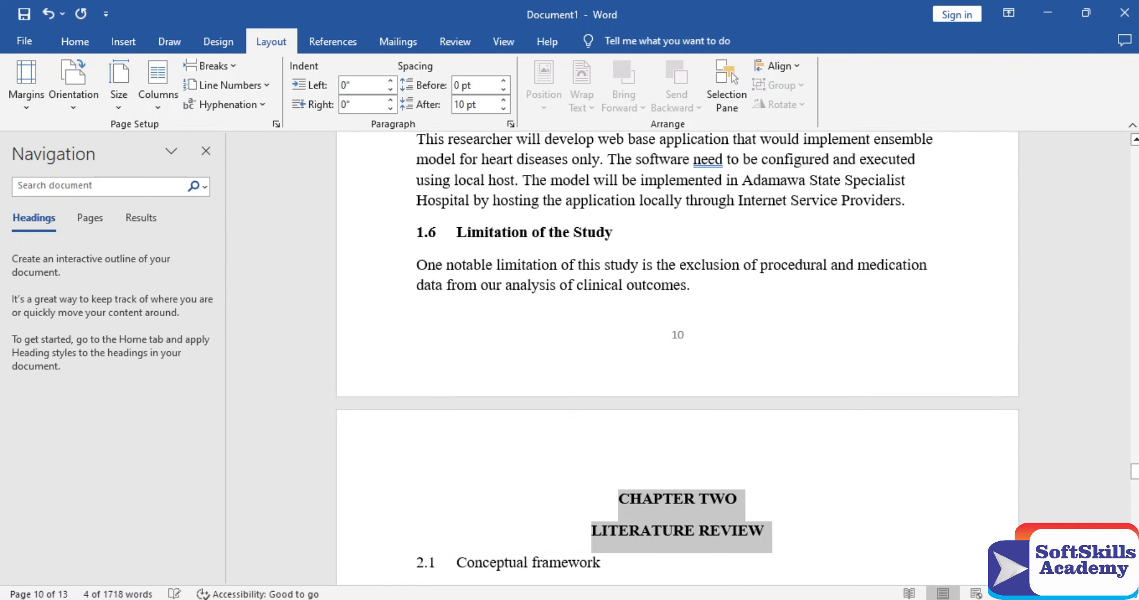
Make the section heading "2.1 Conceptual framework" bold
key("Down")
key("Home")
key("shift+Down")
key("ctrl+b")
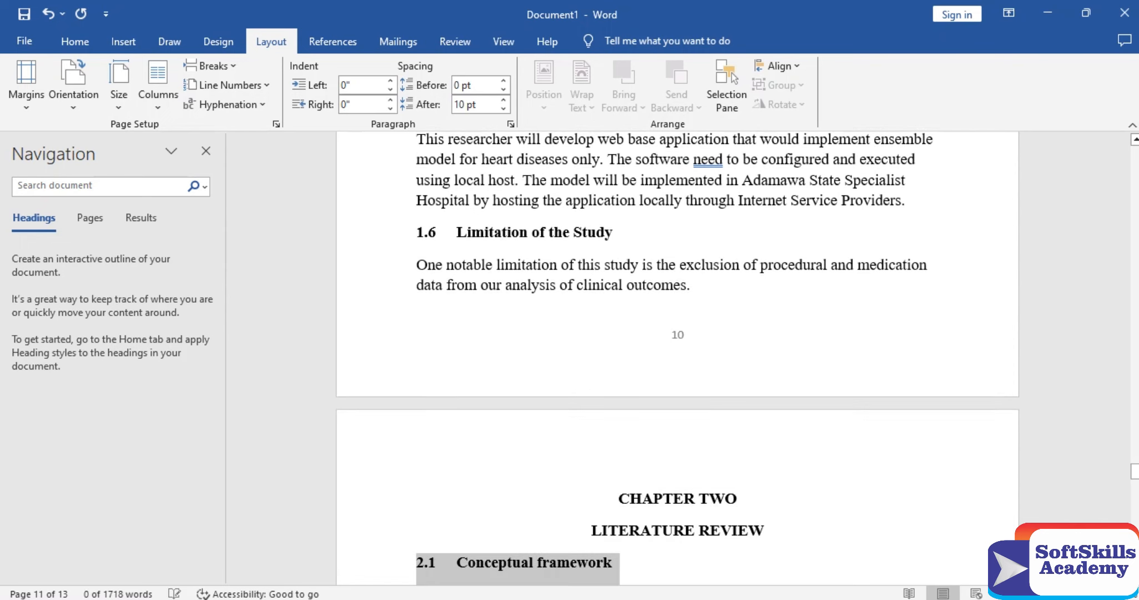
Add a new paragraph below "2.1.1 Subheading 1" and fill it with sample text generated by =rand()
key("Down")
key("Down")
key("Down")
key("Down")
key("Down")
key("Home")
key("shift+Down")
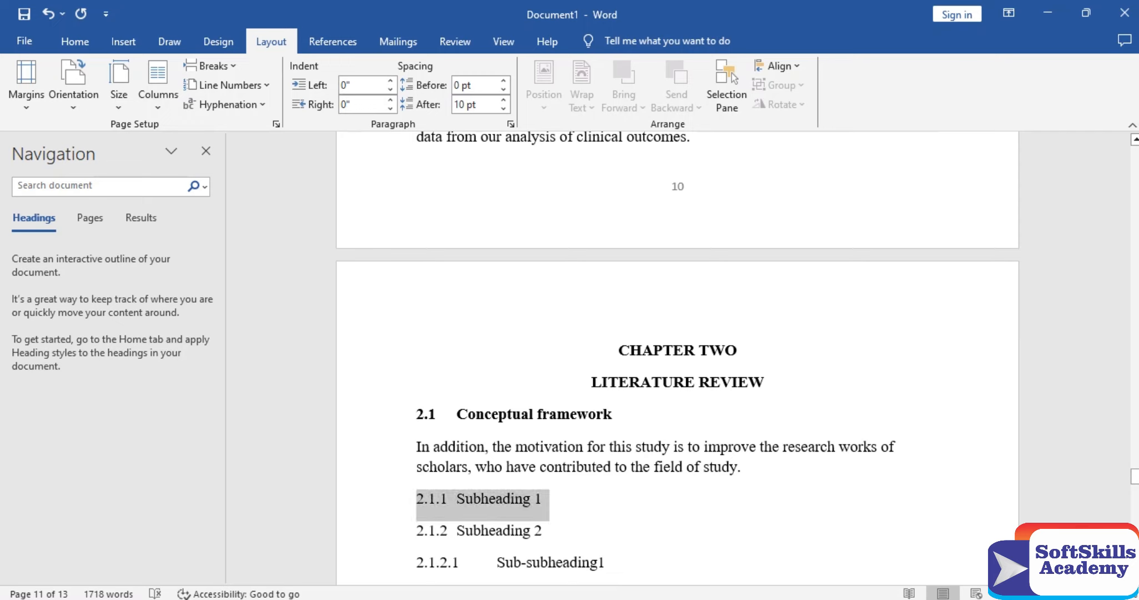
key("shift+Up")
key("shift+Down")
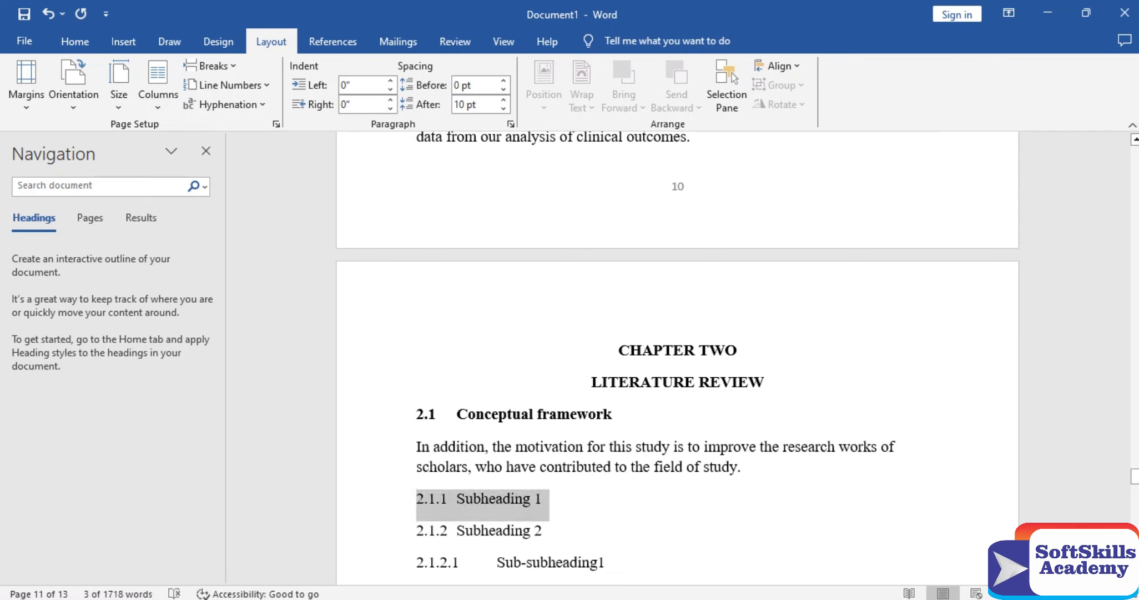
key("shift+Down")
key("Up")
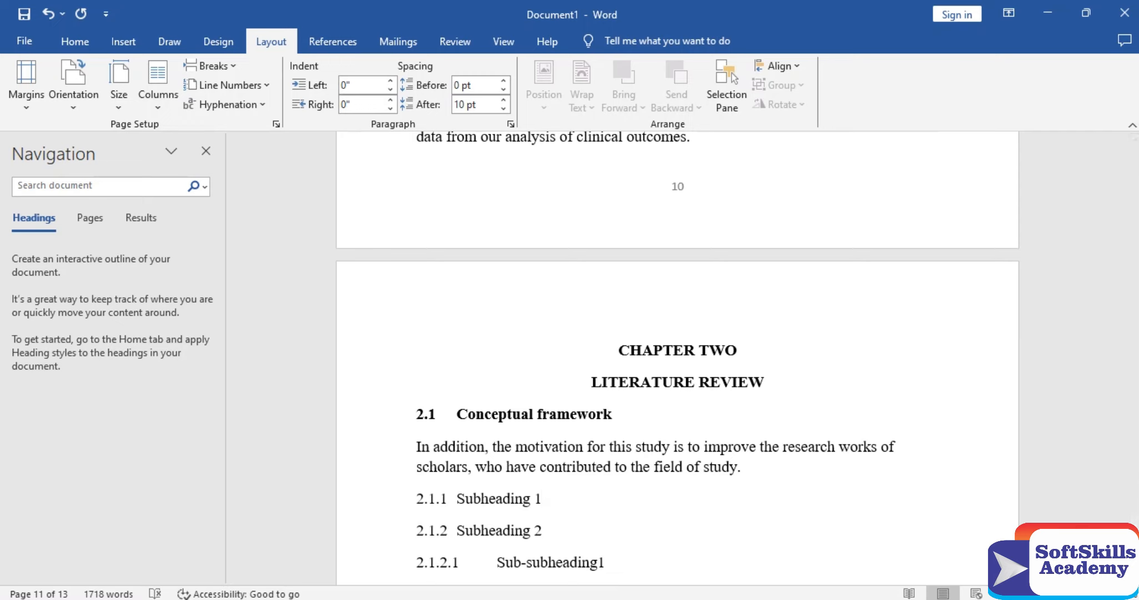
key("Return")
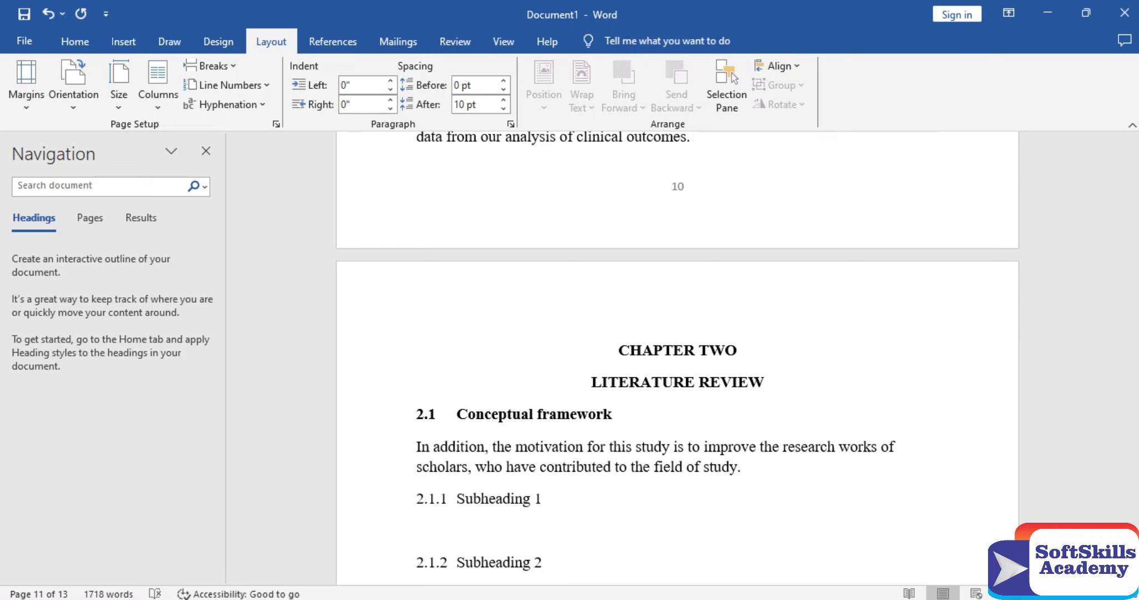
type("ra")
key("BackSpace")
key("BackSpace")
type("=rand()")
key("Return")
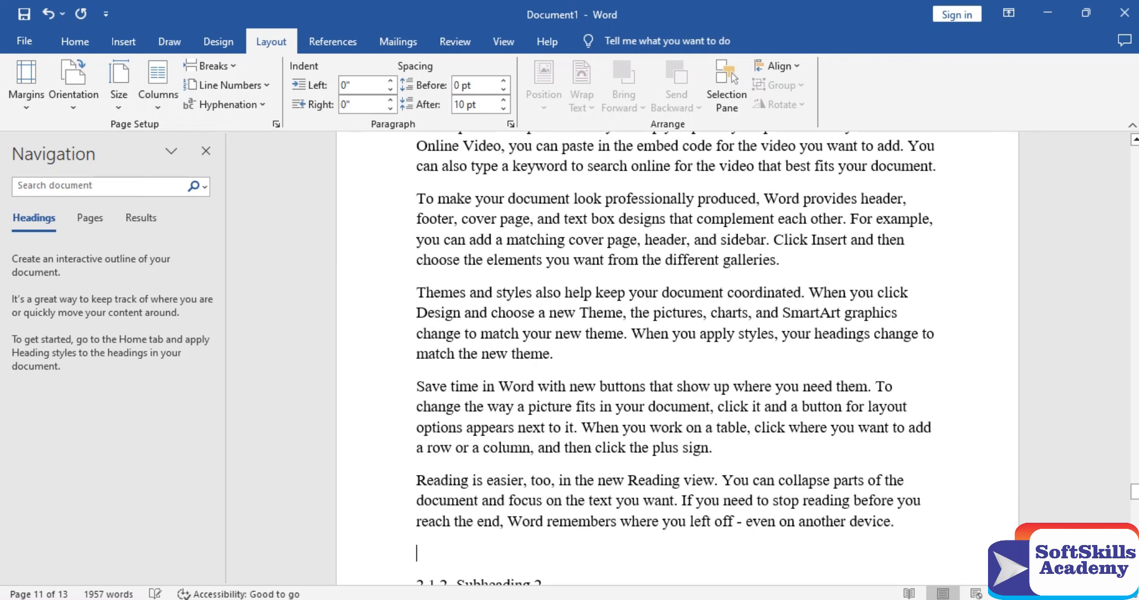
Make the heading "2.1.1 Subheading 1" bold
key("ctrl+Up")
key("ctrl+Up")
key("ctrl+Up")
key("ctrl+Up")
key("ctrl+Up")
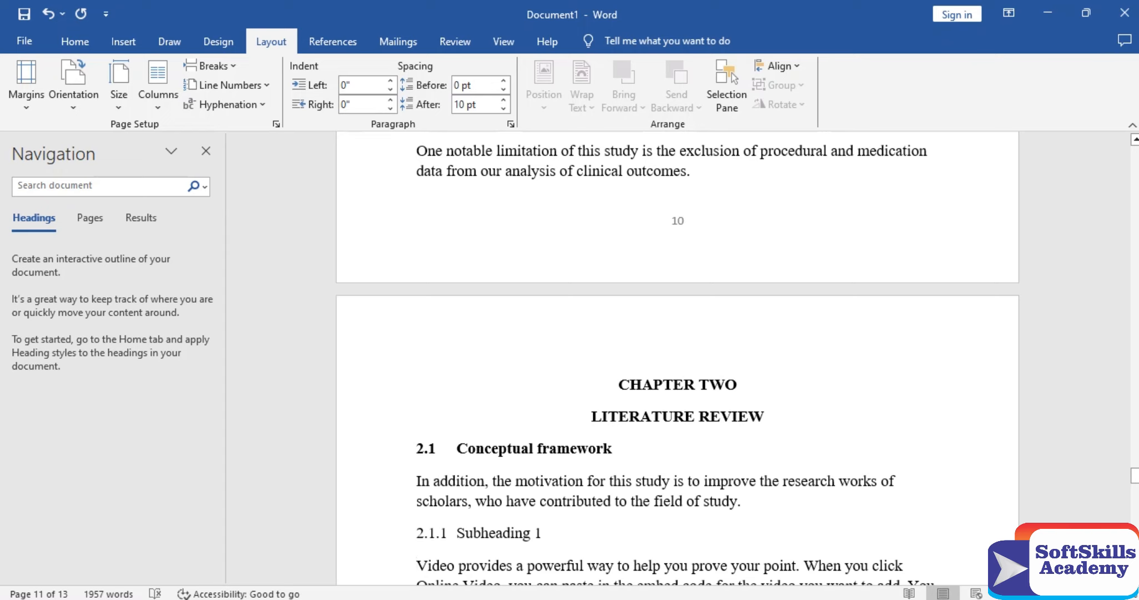
key("shift+Home")
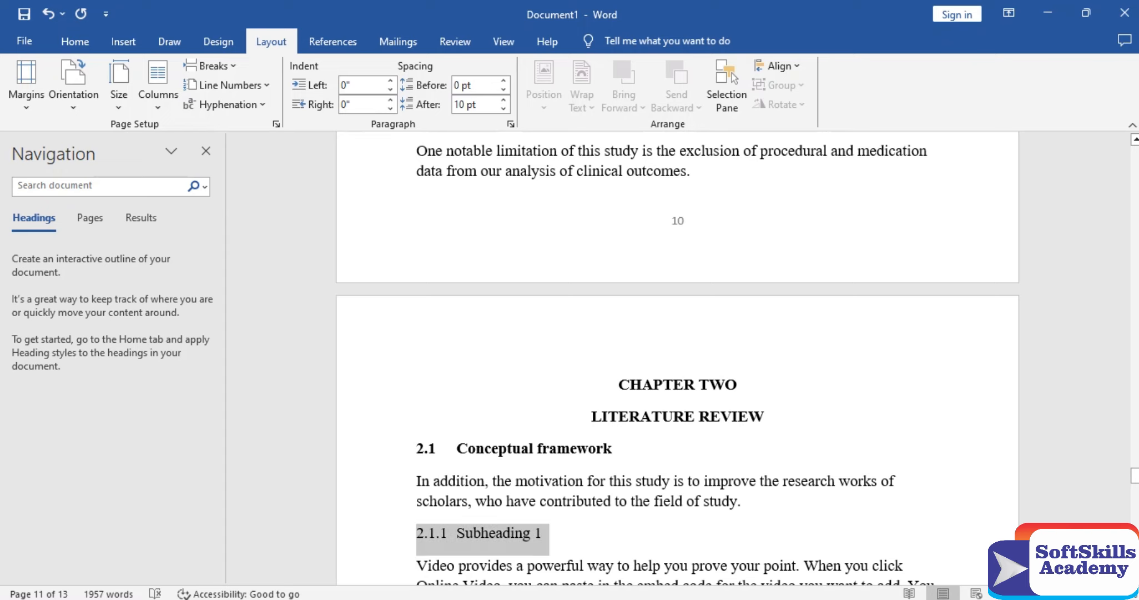
key("ctrl+b")
Move the last two sample paragraphs, from "Save time in Word" on, below "2.1.2 Subheading 2" and remove the leftover empty line
left_click(554, 567)
scroll(555, 566, "down", 1)
scroll(555, 567, "down", 5)
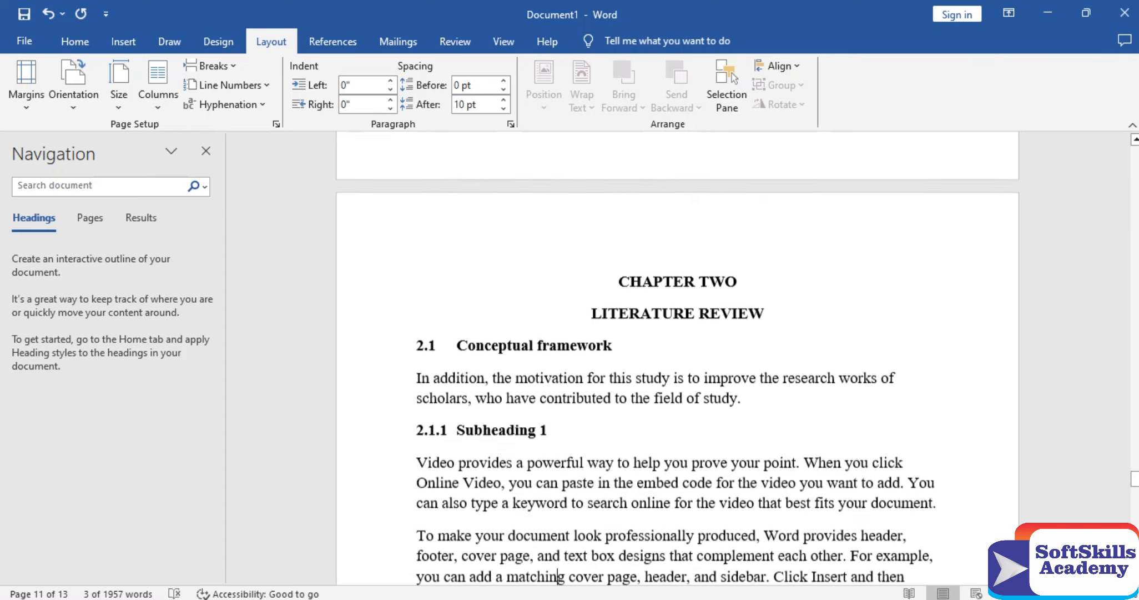
scroll(554, 577, "down", 3)
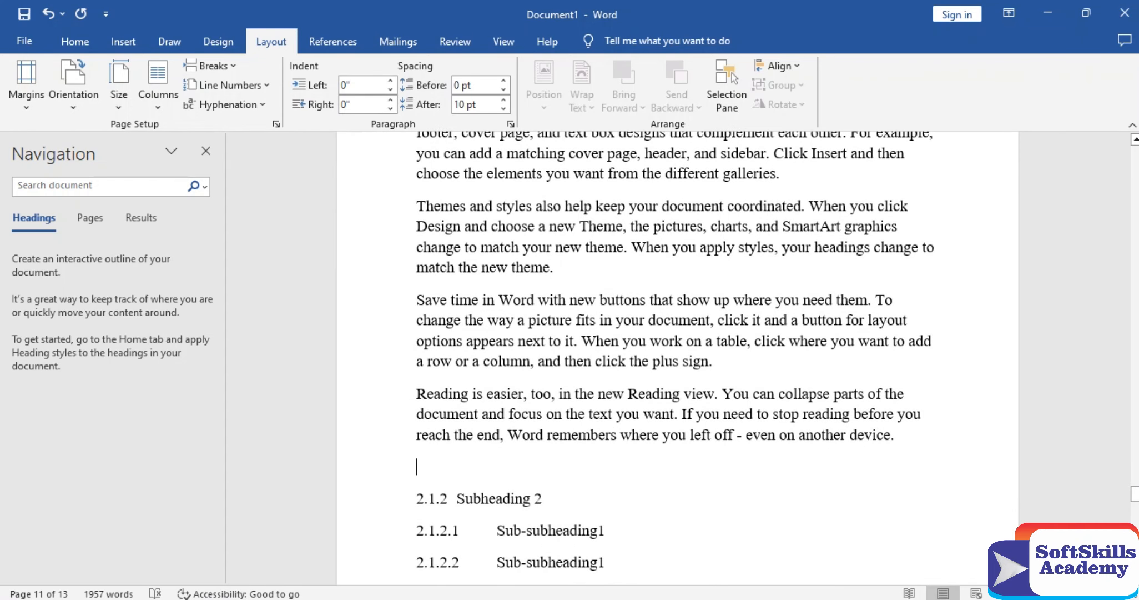
left_click_drag(416, 299, 895, 440)
key("ctrl+c")
key("Delete")
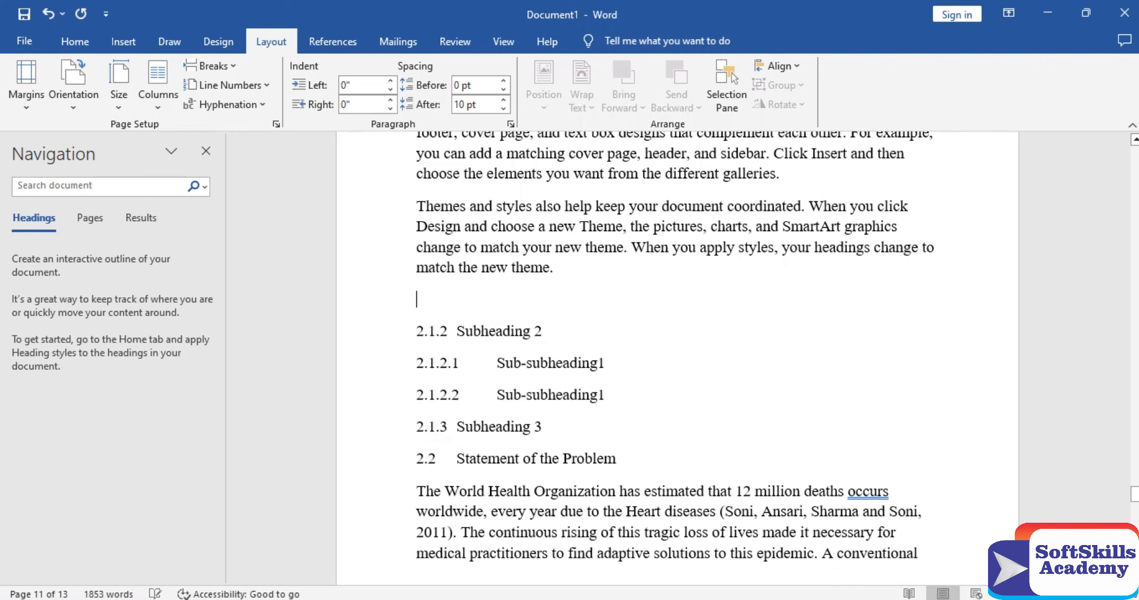
key("Delete")
key("Return")
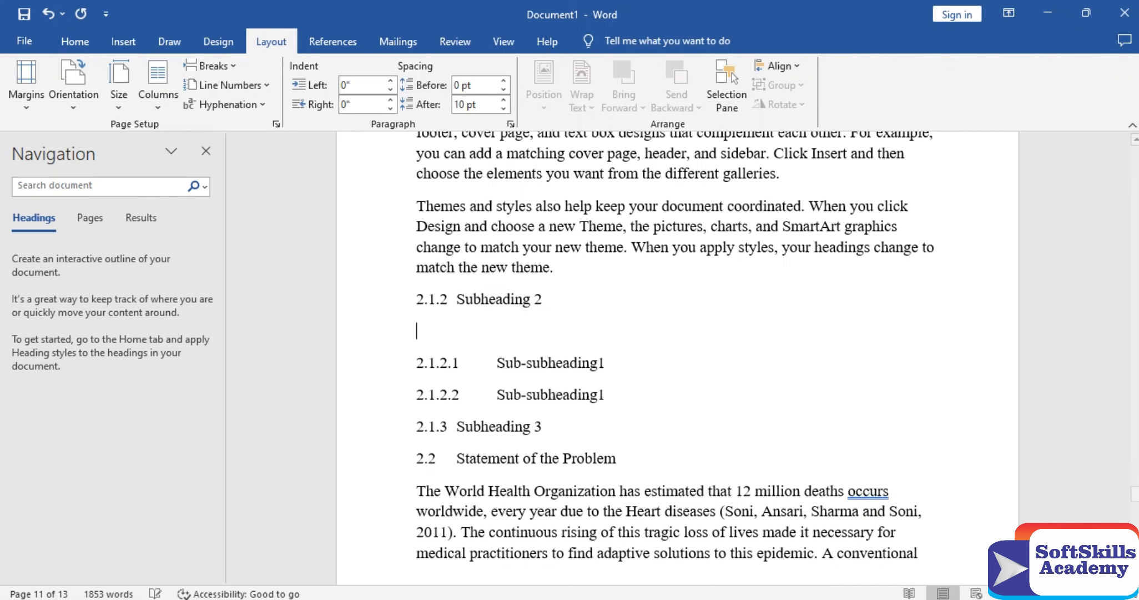
key("ctrl+v")
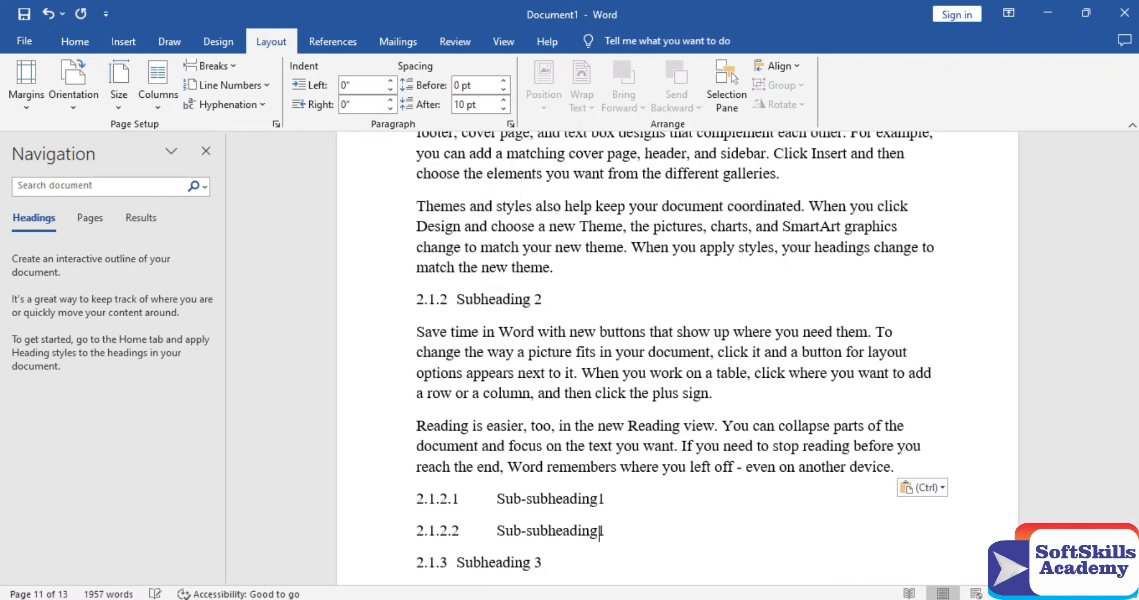
Paste the two copied sample paragraphs below each of the headings 2.1.2.1, 2.1.2.2 and 2.1.3
key("Return")
key("ctrl+v")
scroll(882, 554, "down", 3)
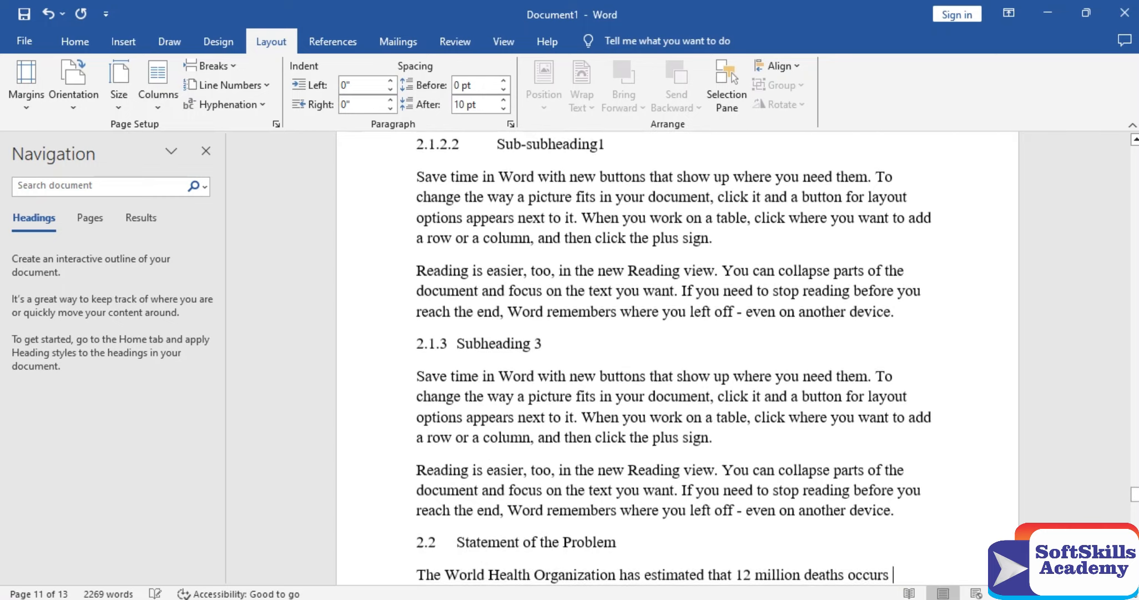
Add the heading text "References" after the section 2.6 text at the document's end and place it on a new page
scroll(882, 553, "down", 7)
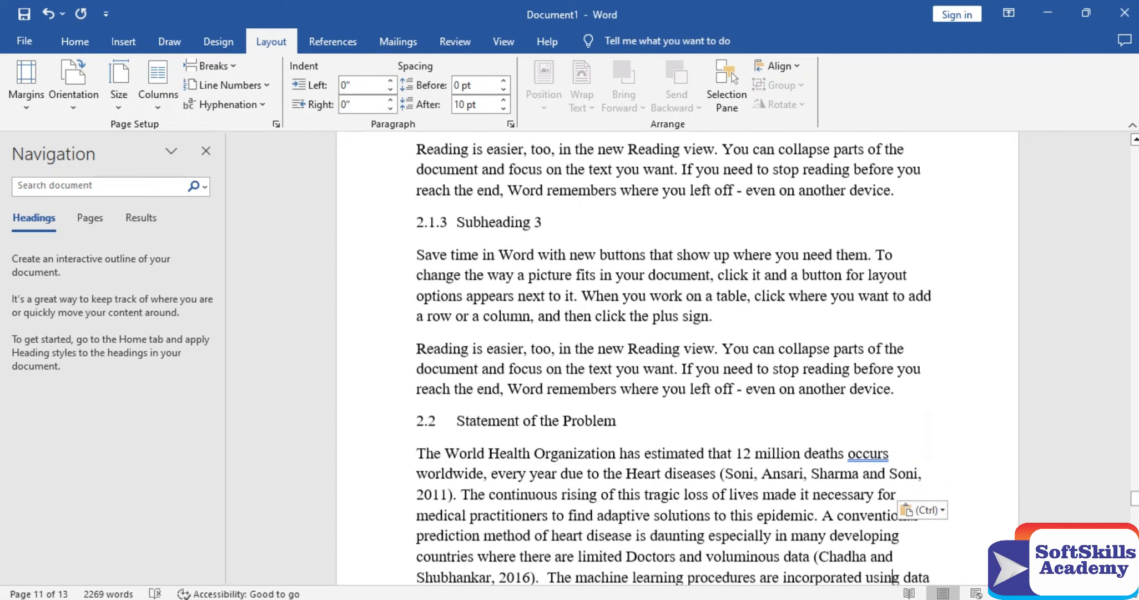
key("Down")
key("Down")
key("Down")
key("Down")
key("Down")
key("Down")
key("Down")
key("Down")
key("Down")
key("Down")
key("Down")
key("Down")
key("Down")
key("Down")
key("Down")
key("Down")
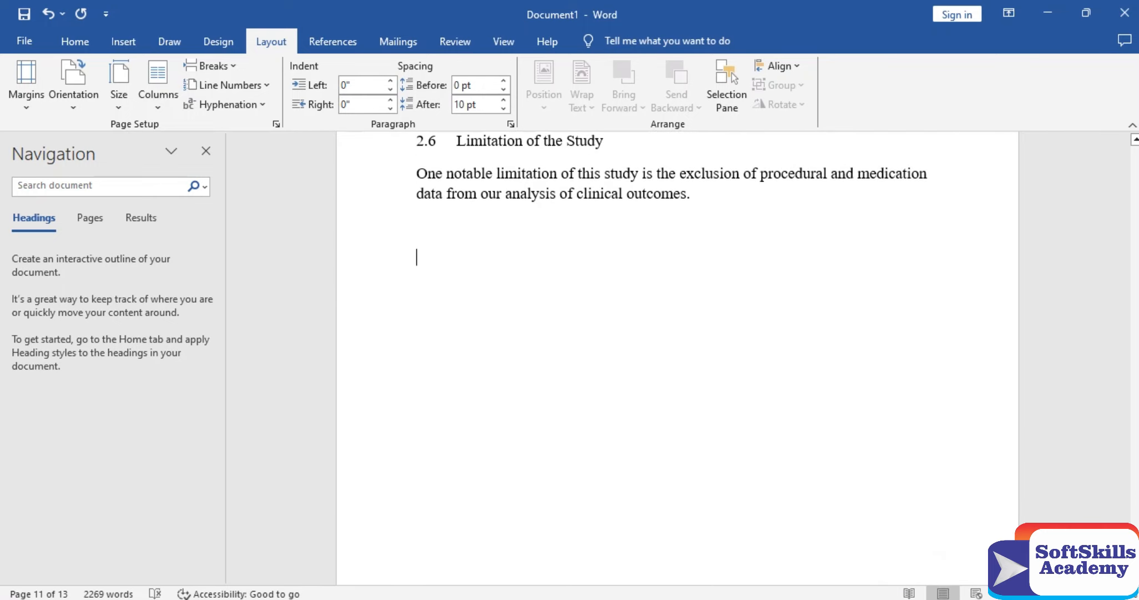
key("Up")
type("Re")
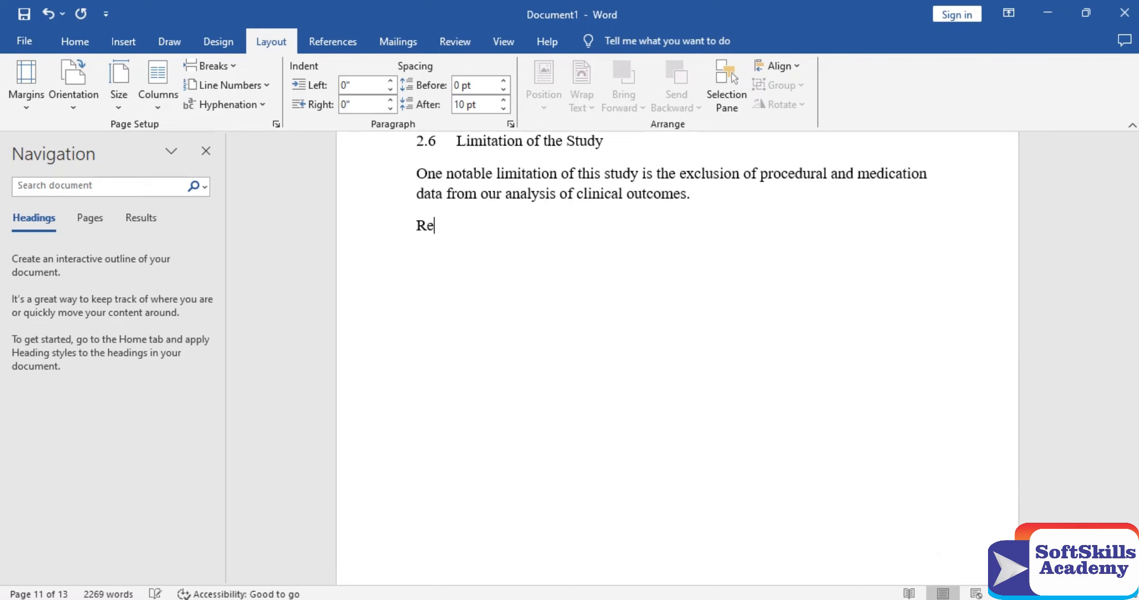
type("ferences")
key("ctrl+Return")
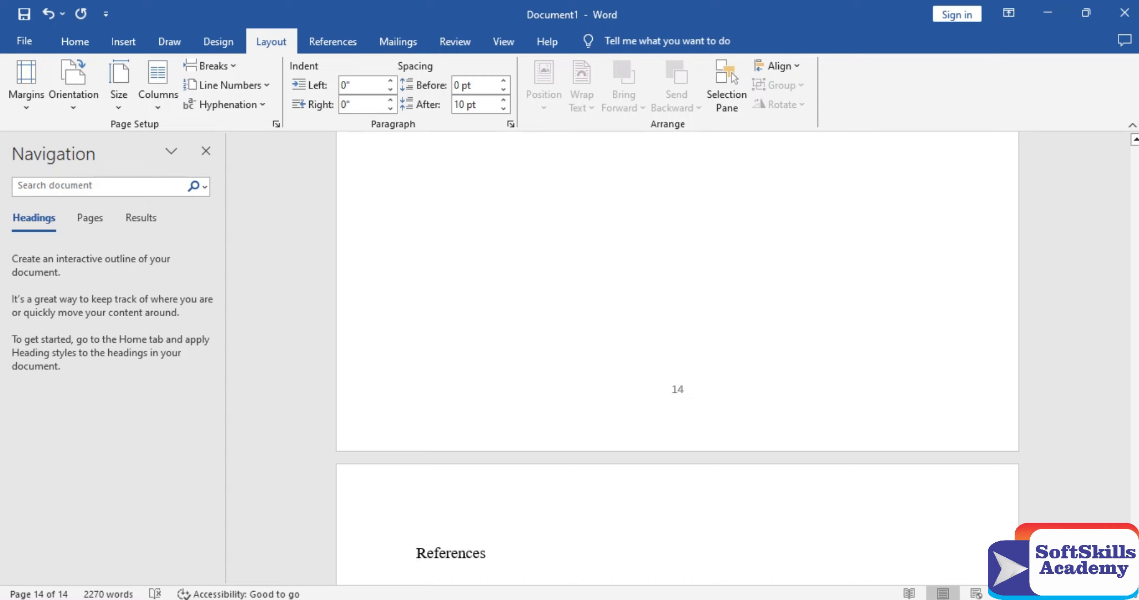
From the cover page, set the page number format to lowercase Roman numerals (i, ii, iii, …)
key("ctrl+Home")
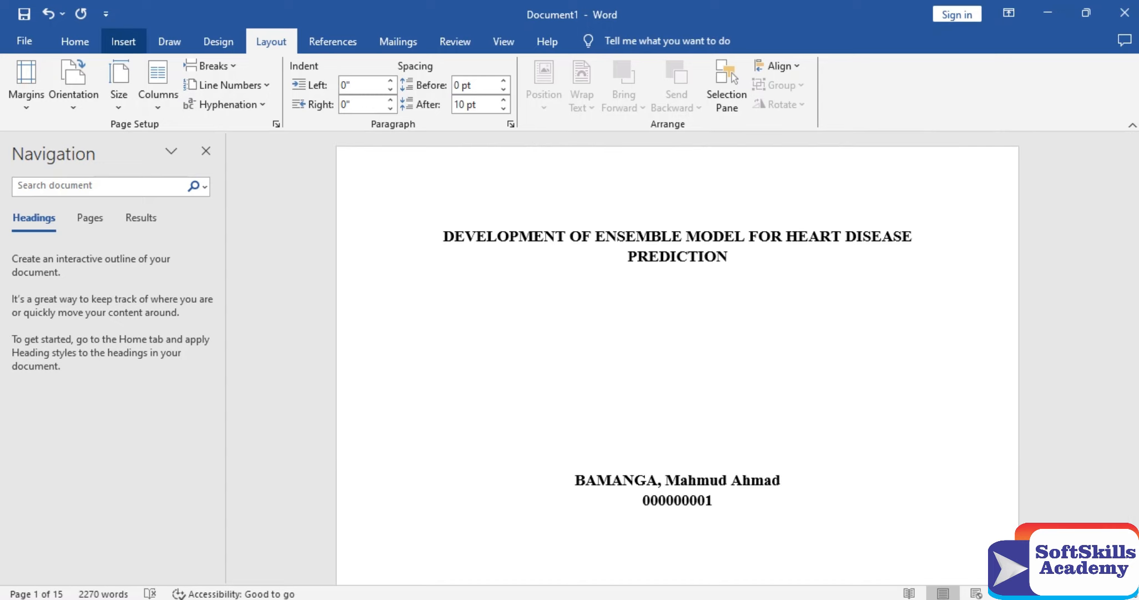
left_click(123, 41)
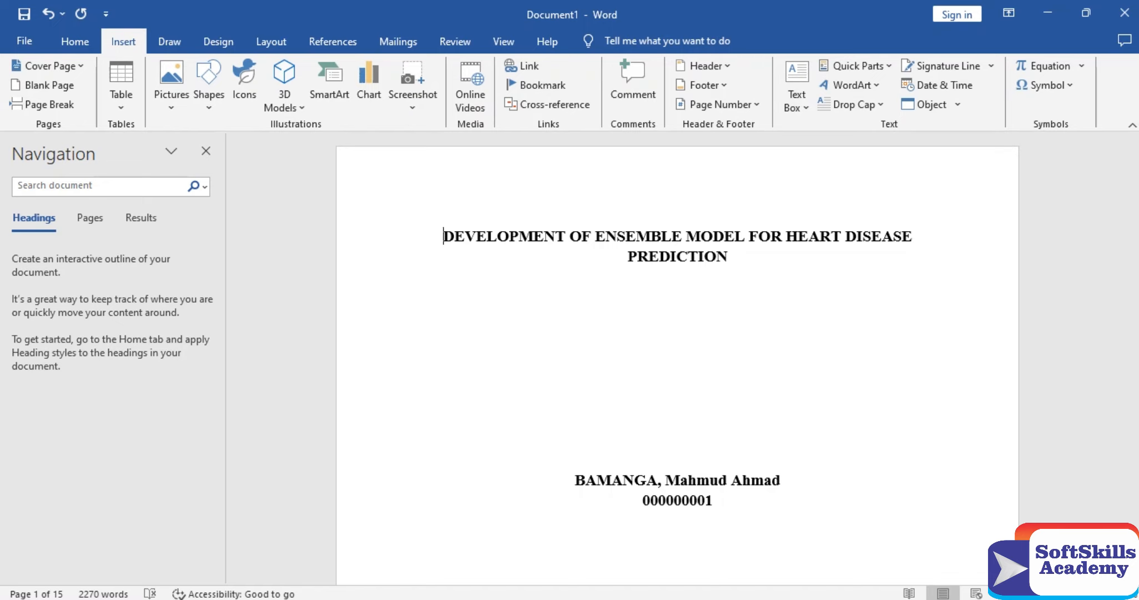
left_click(719, 104)
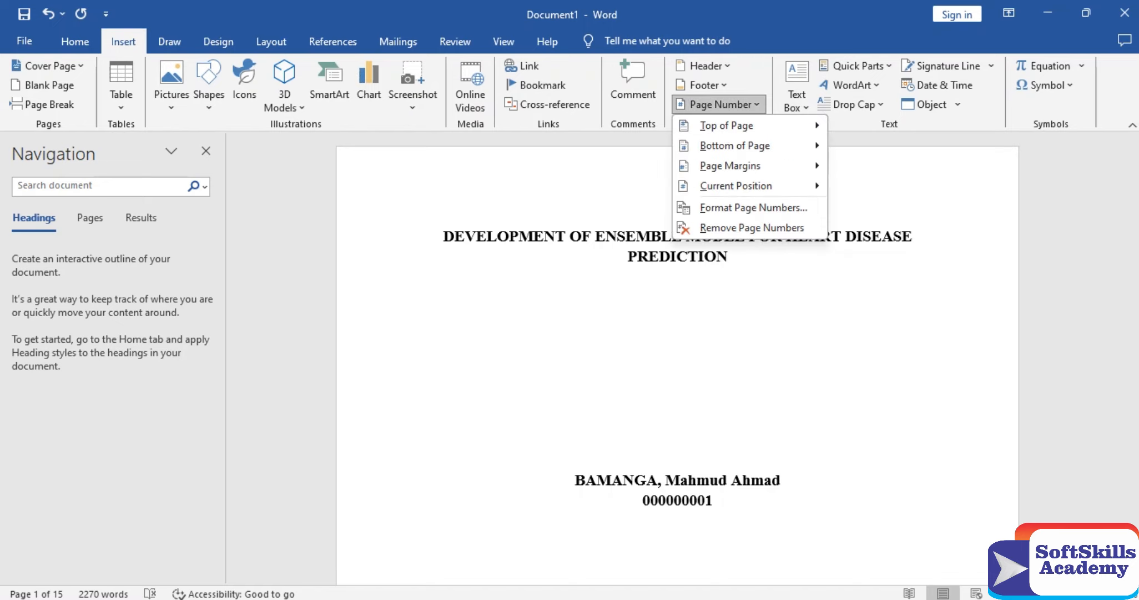
mouse_move(735, 145)
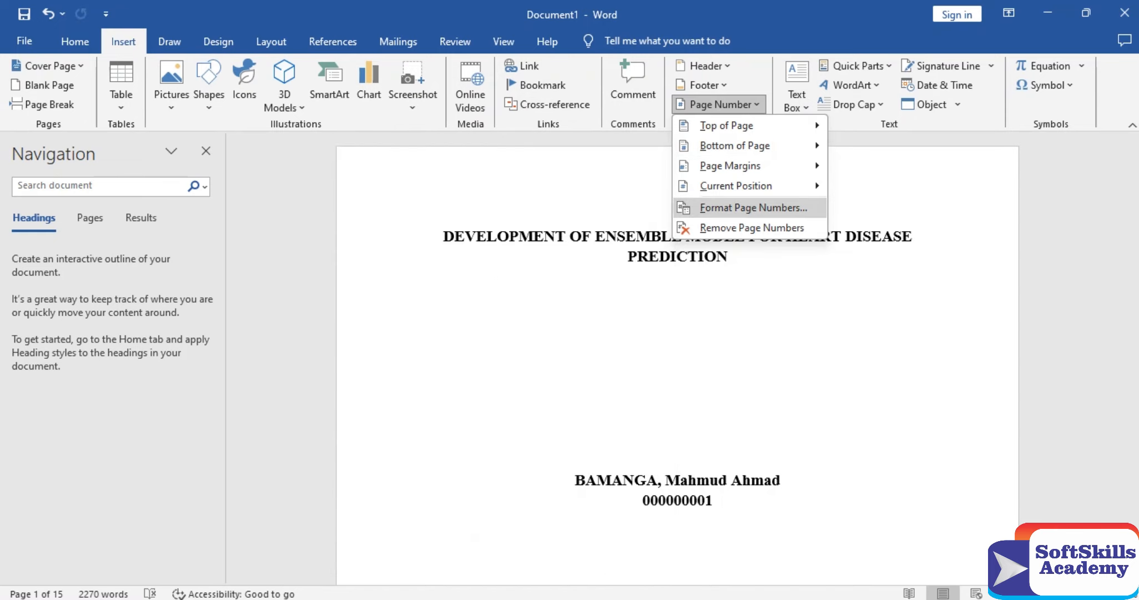
left_click(753, 207)
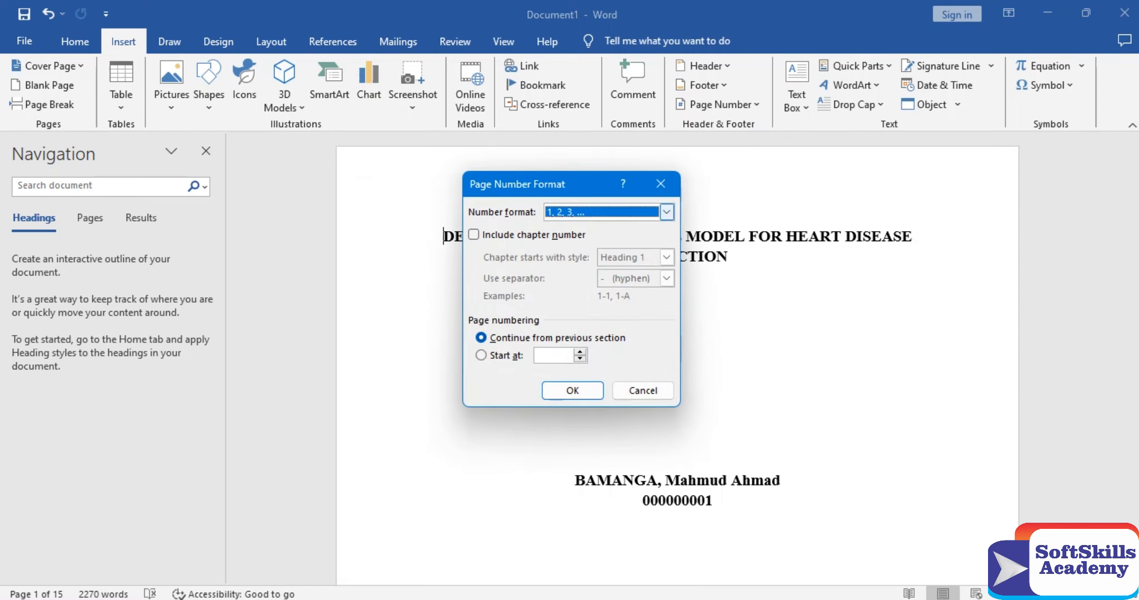
left_click(667, 212)
left_click(588, 271)
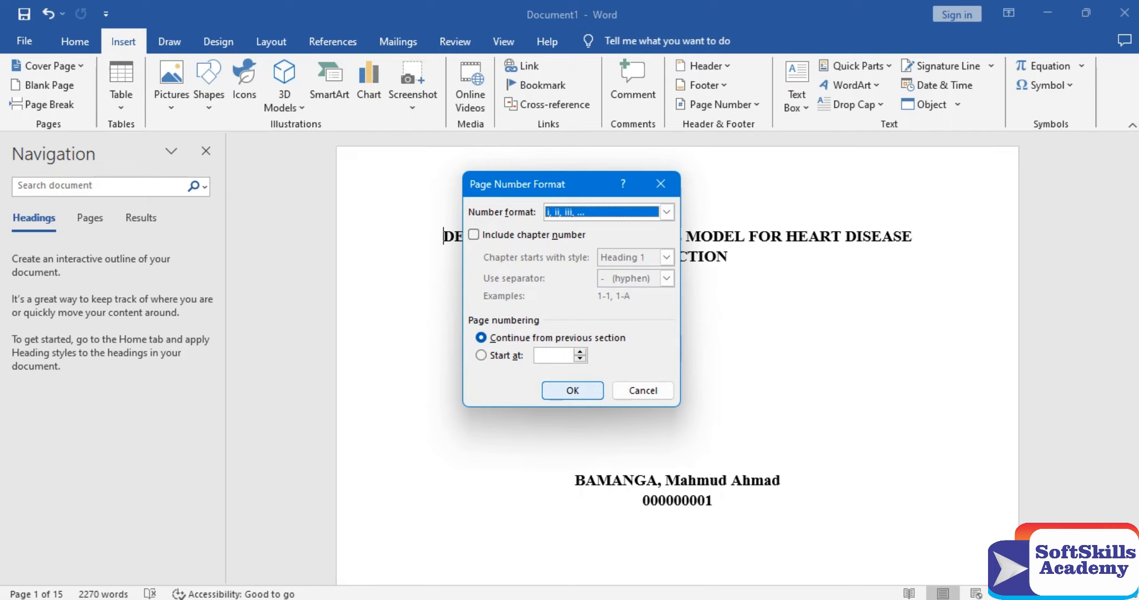
left_click(572, 390)
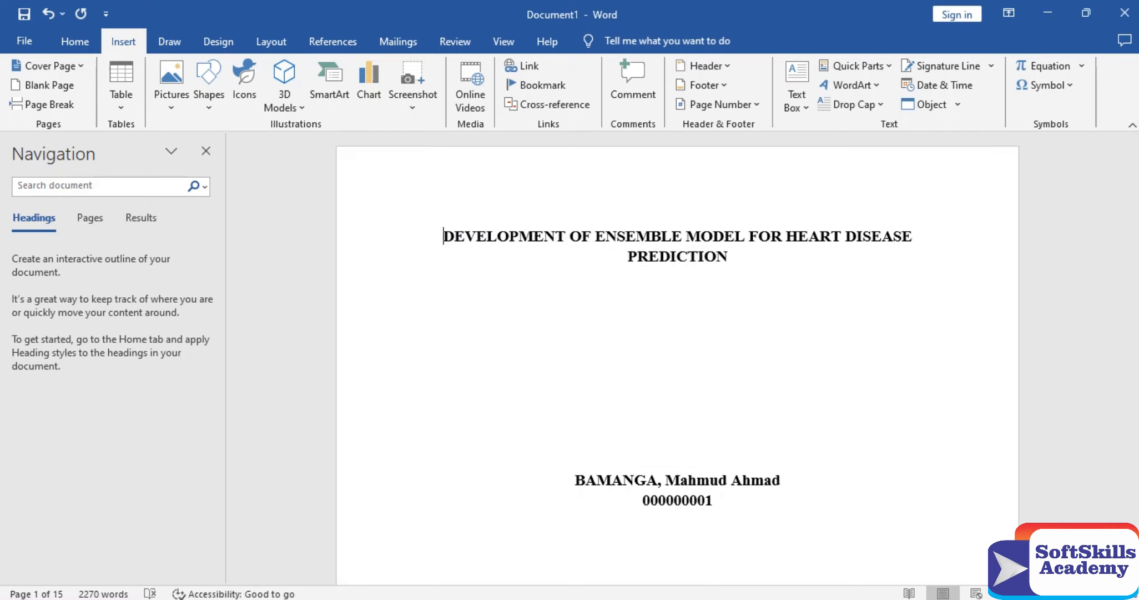
Delete the page break that precedes the CHAPTER ONE heading
scroll(677, 361, "down", 12)
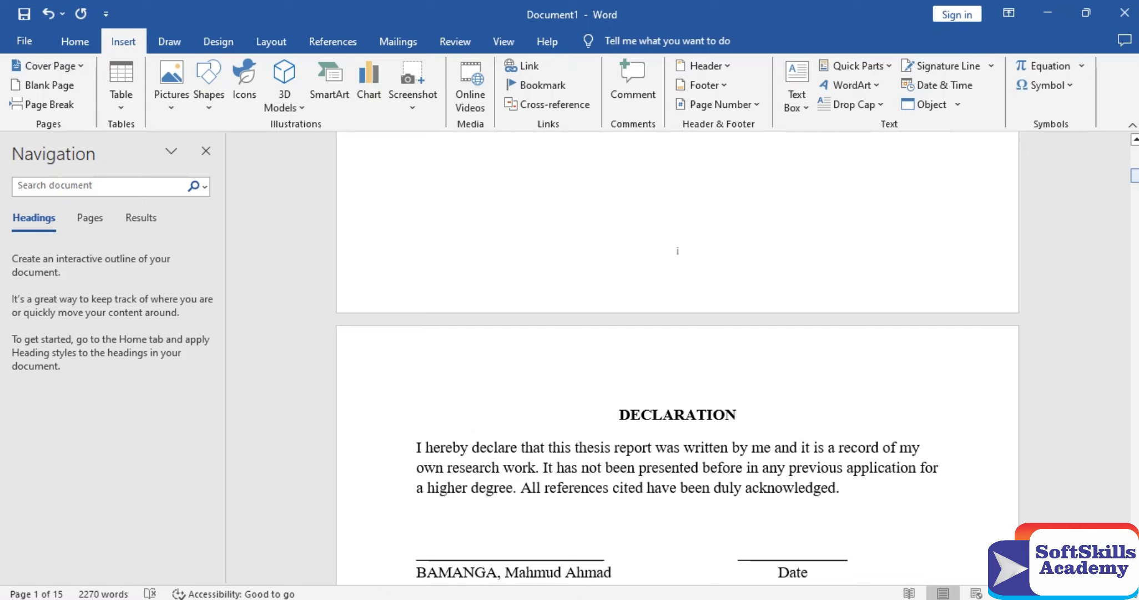
left_click_drag(1134, 175, 1134, 370)
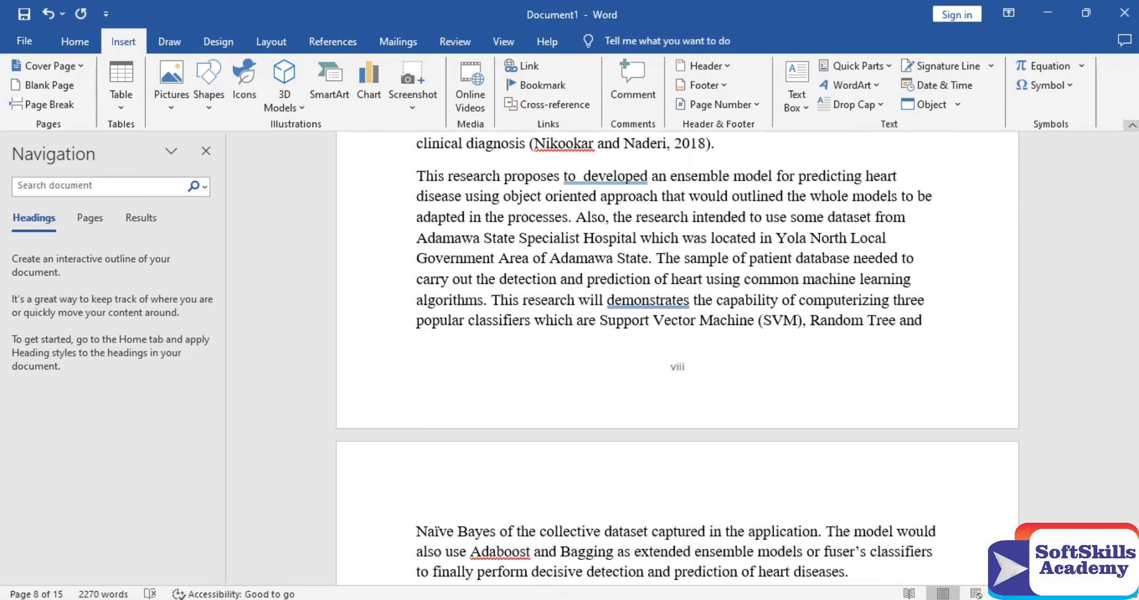
scroll(1135, 139, "up", 3)
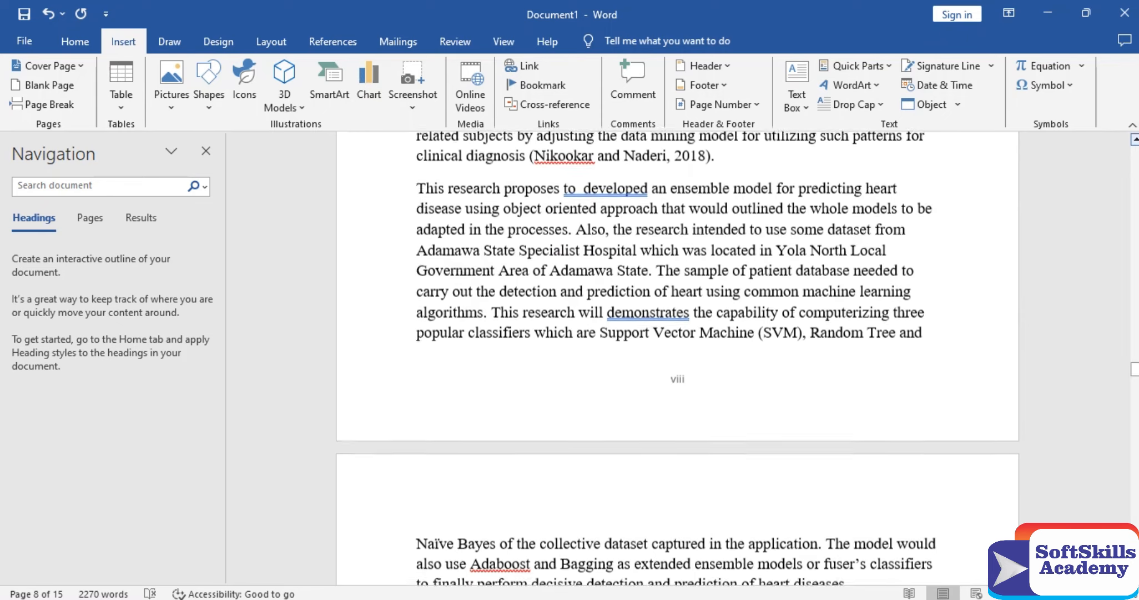
scroll(1134, 139, "up", 10)
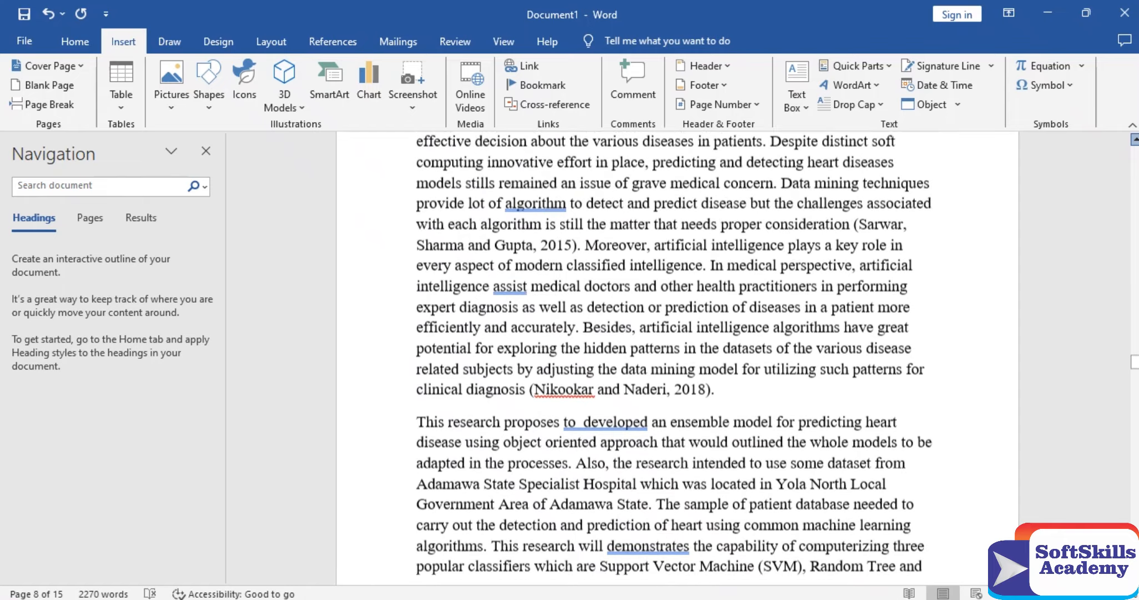
scroll(1135, 139, "up", 12)
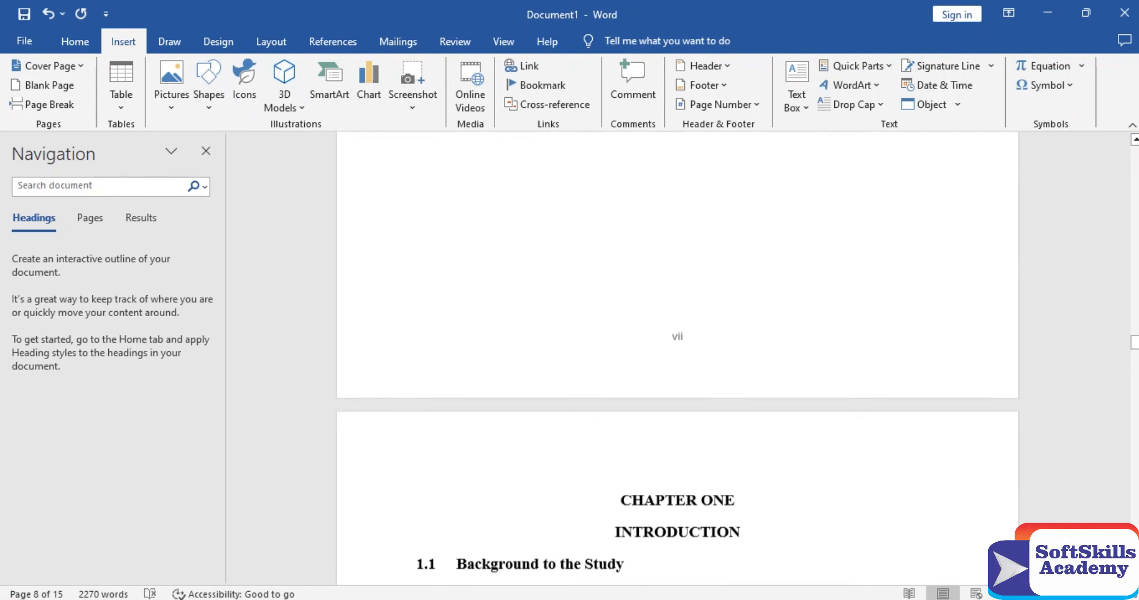
left_click(621, 516)
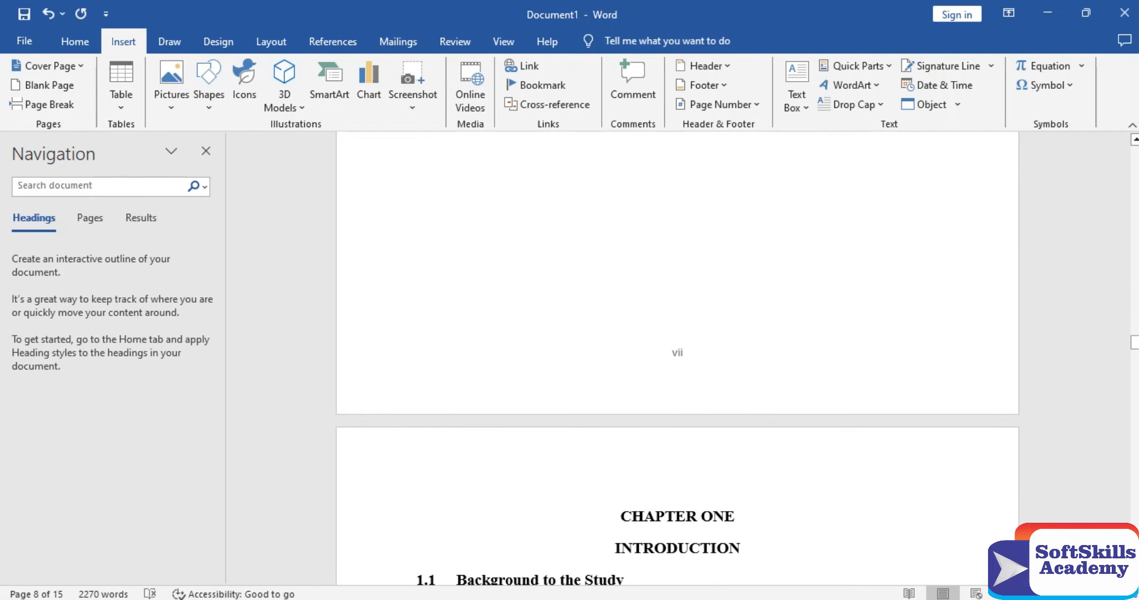
key("BackSpace")
key("BackSpace")
key("BackSpace")
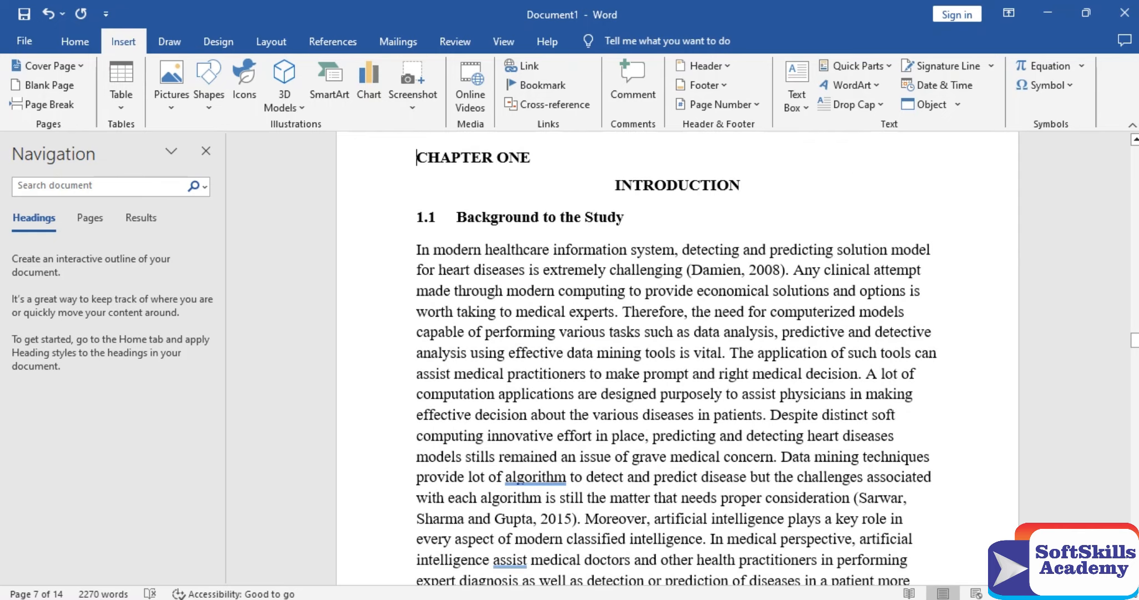
scroll(677, 361, "up", 1)
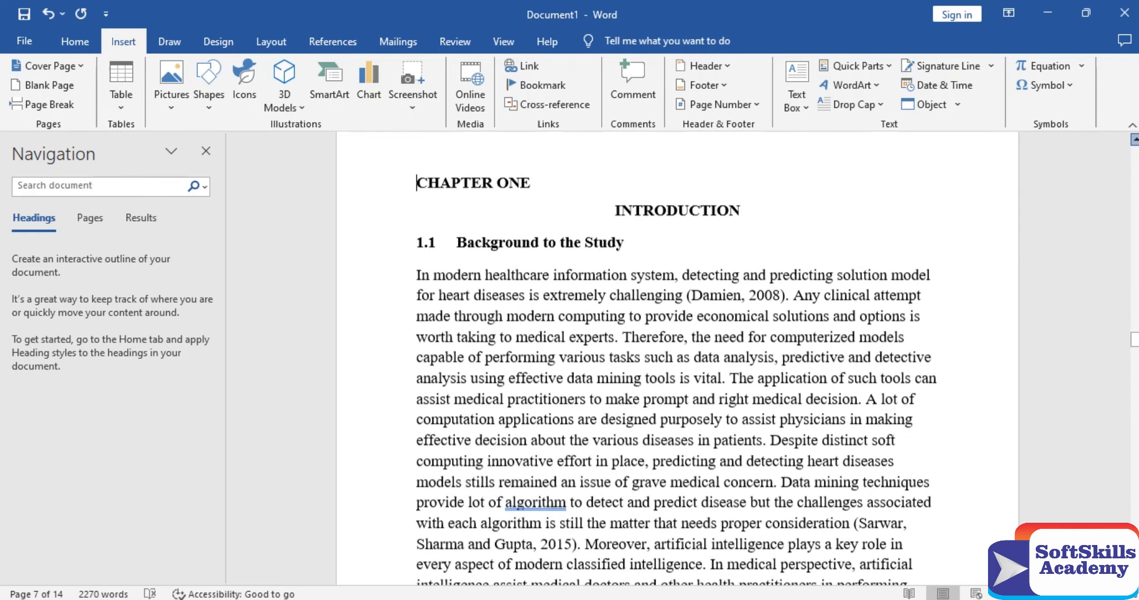
Insert a next-page section break before the CHAPTER ONE heading and centre that heading on its new page
left_click(1135, 140)
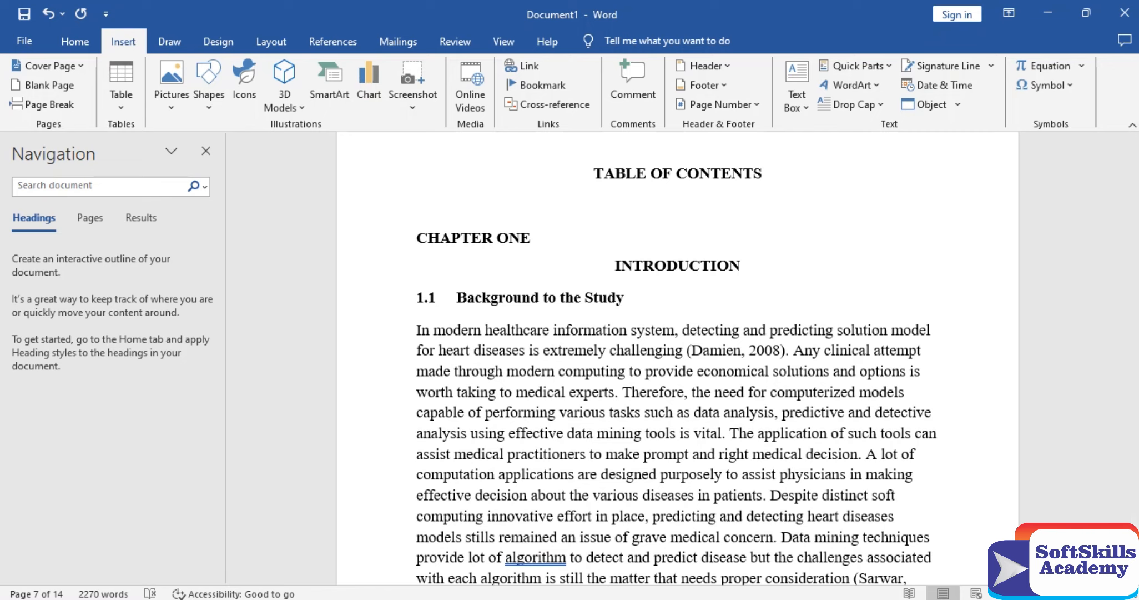
left_click(271, 41)
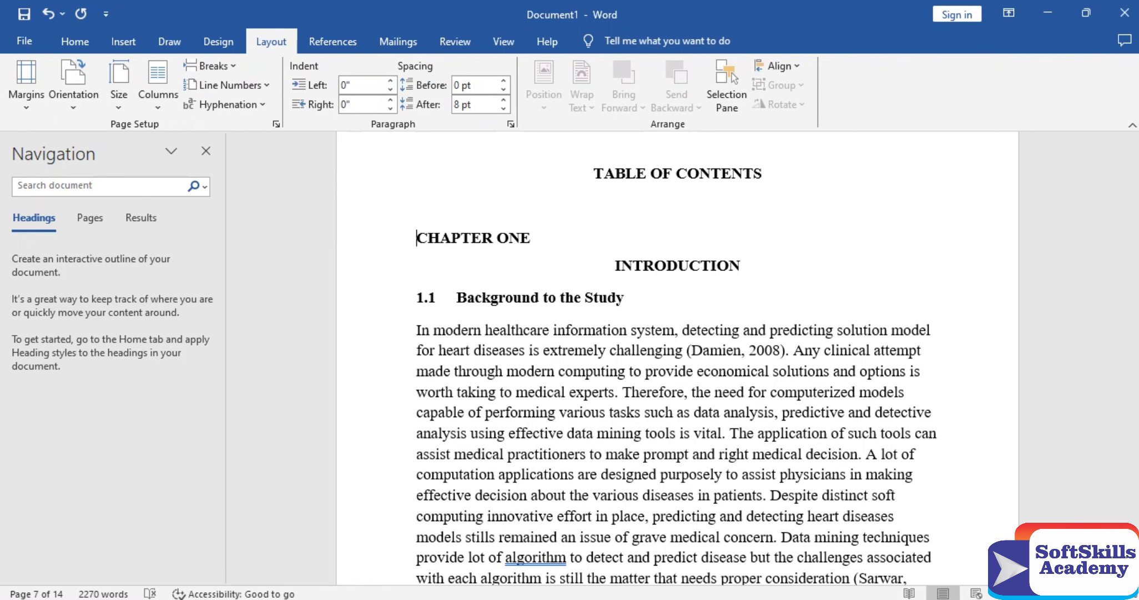
left_click(211, 66)
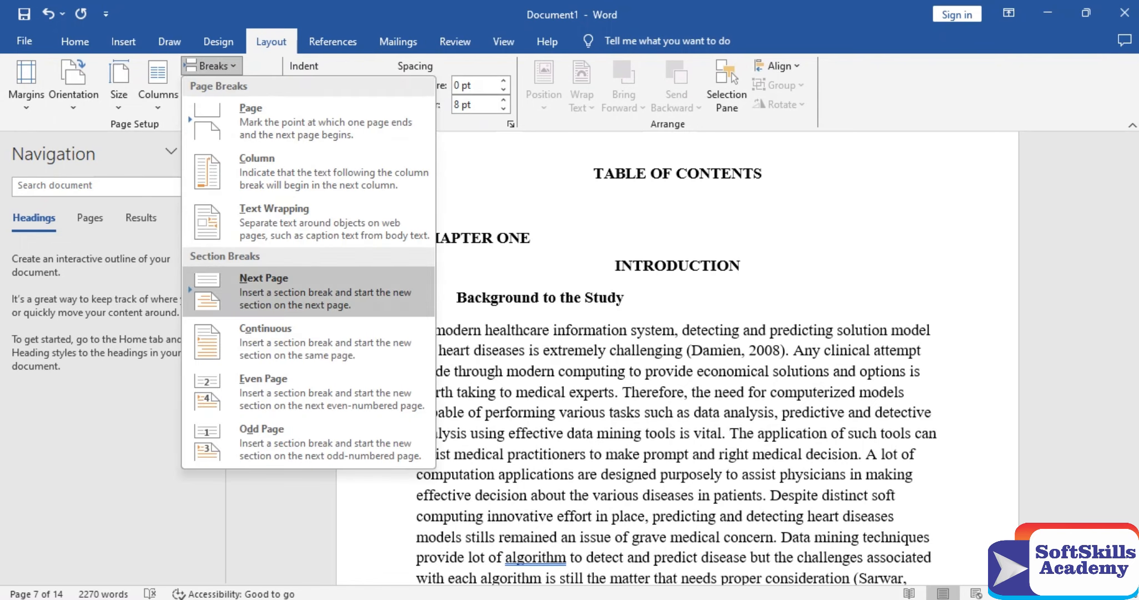
left_click(264, 283)
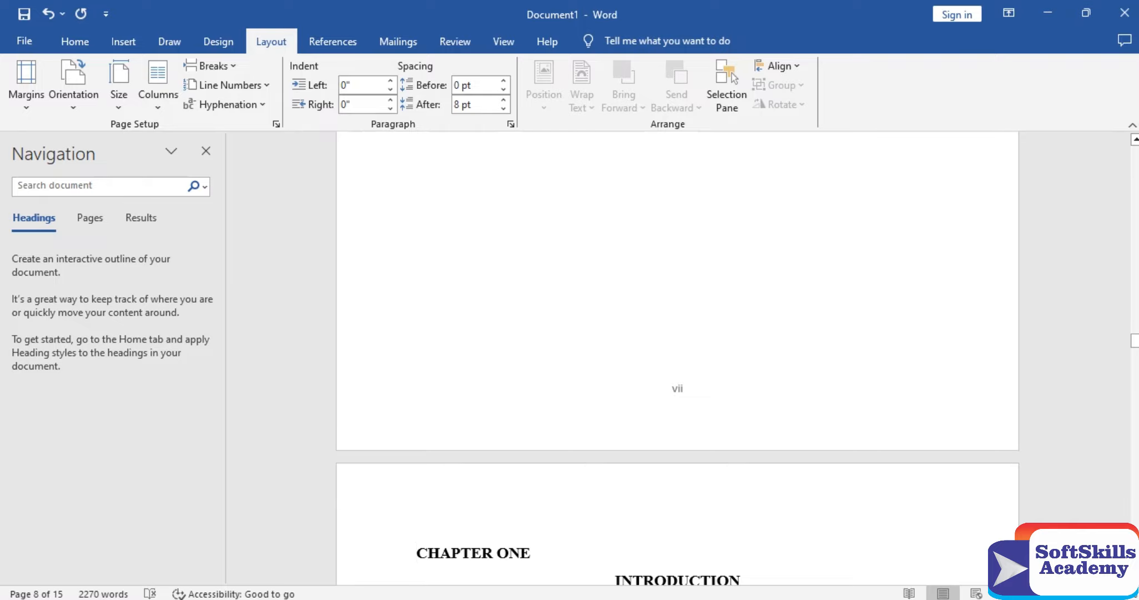
key("ctrl+e")
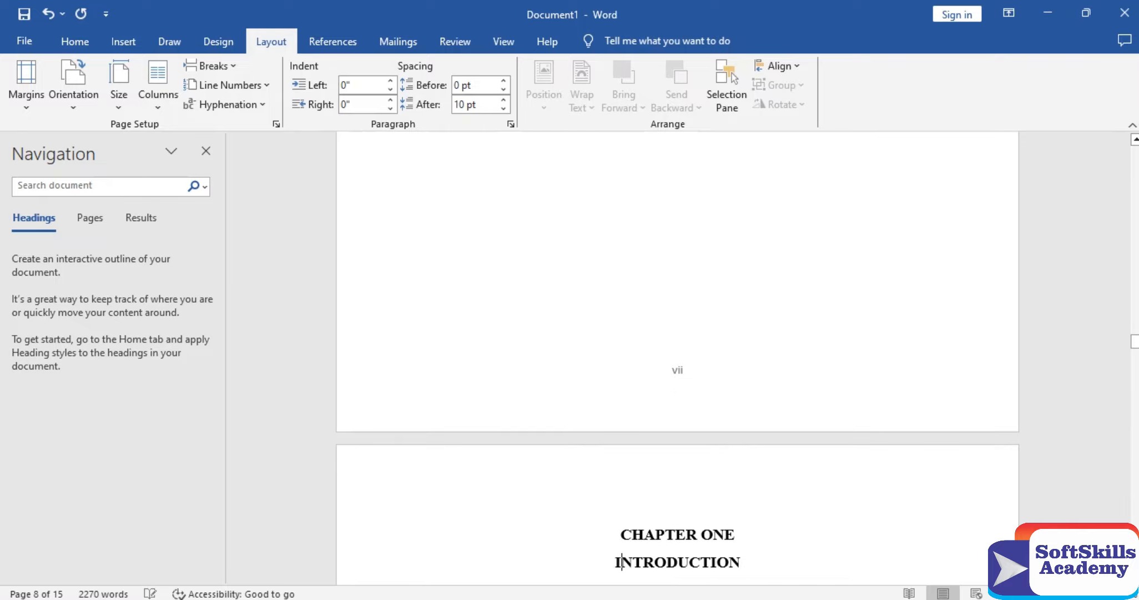
Set the page number format of the Chapter One section to 1, 2, 3, … and start its numbering at 1
key("Page_Down")
key("Page_Down")
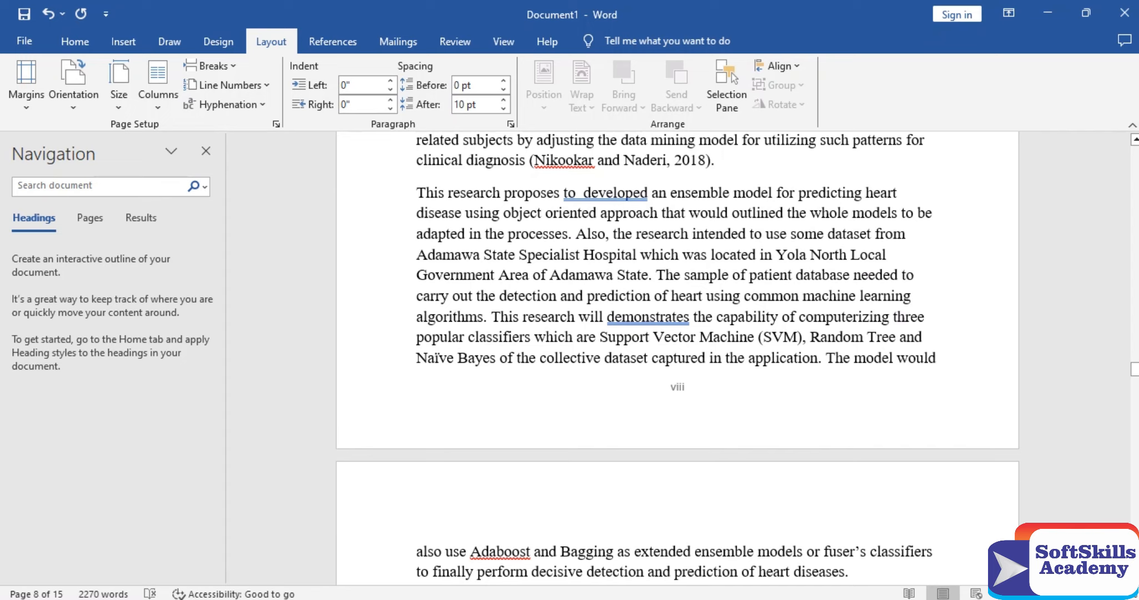
left_click(123, 41)
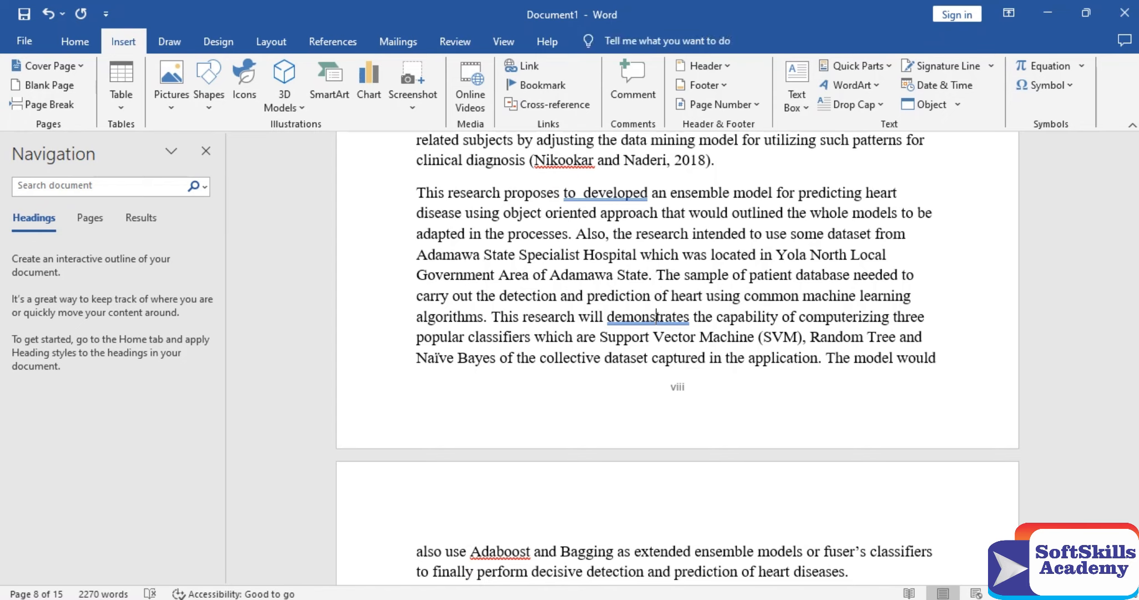
left_click(719, 104)
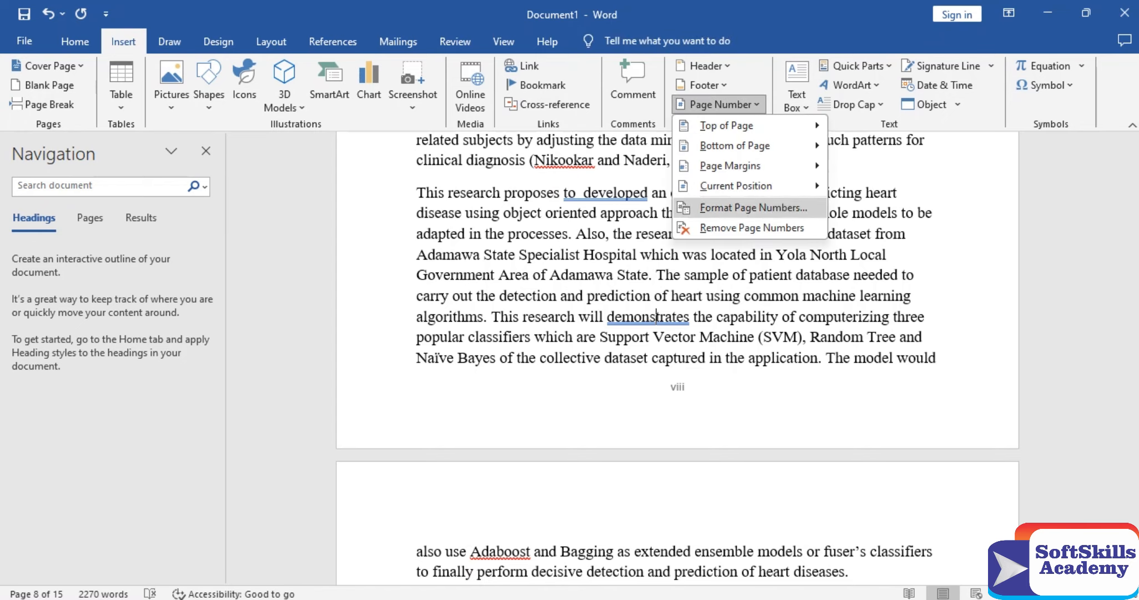
left_click(753, 207)
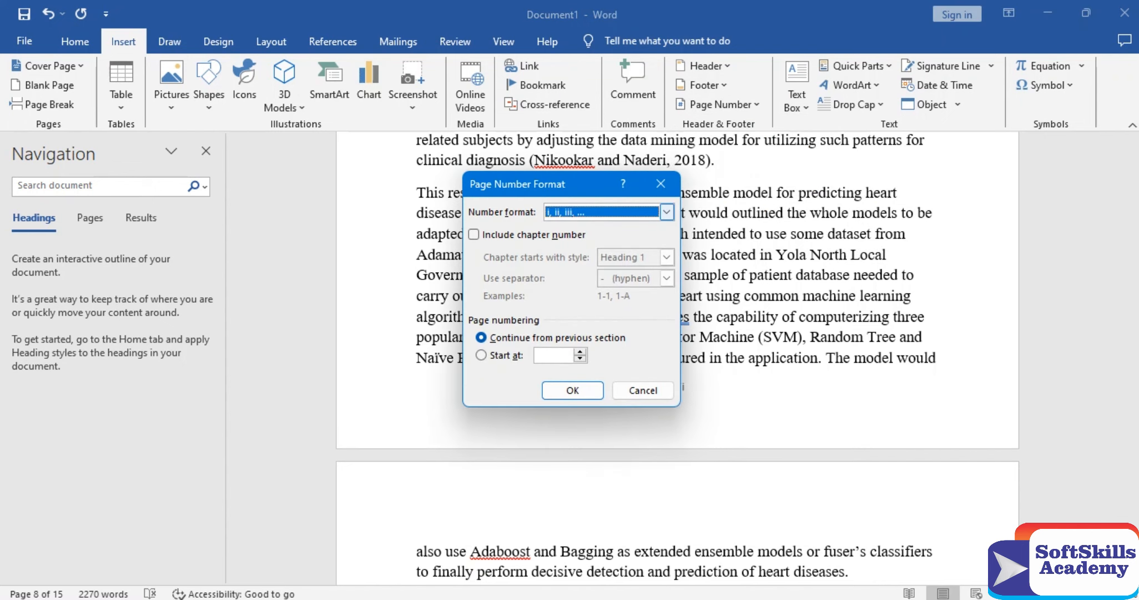
left_click(667, 211)
left_click(565, 227)
key("alt+a")
type("1")
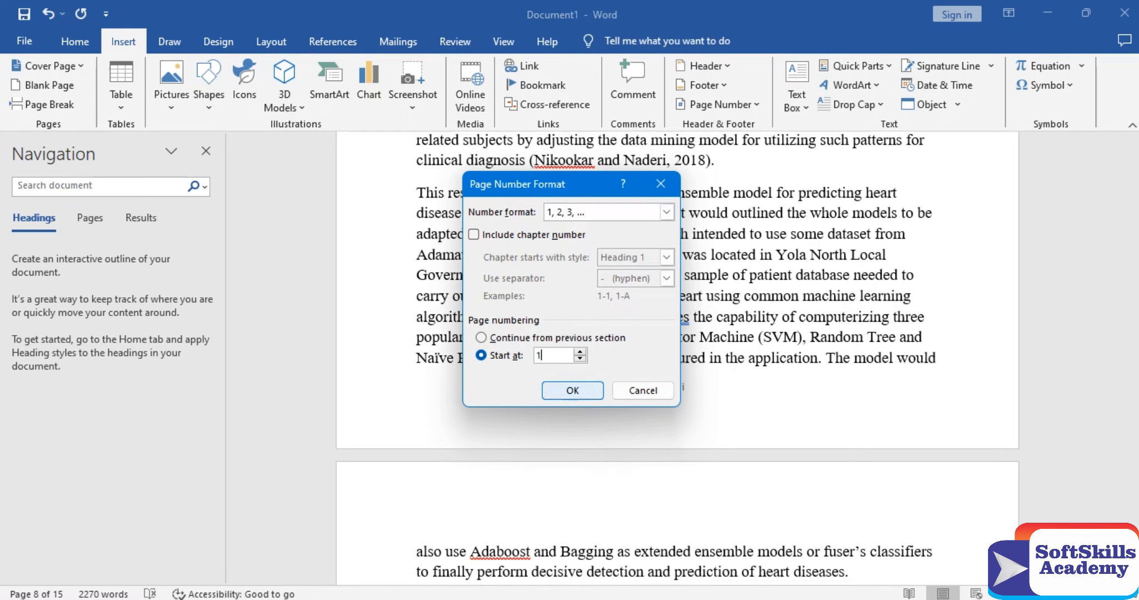
key("Return")
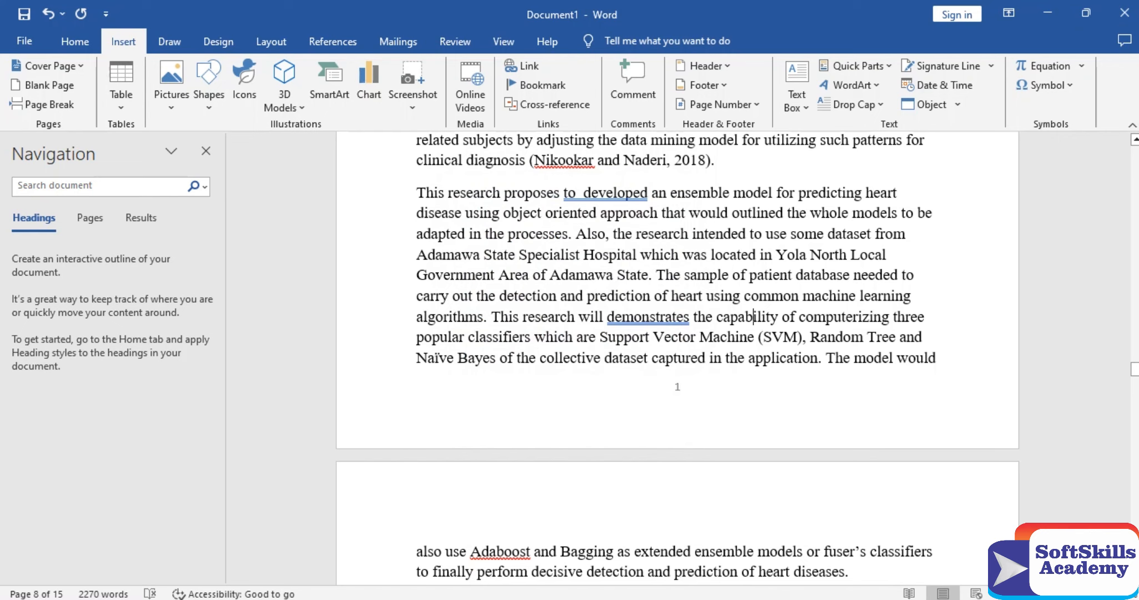
Check the page numbering through to the References page and return to the start of the document
left_click_drag(1135, 369, 1135, 561)
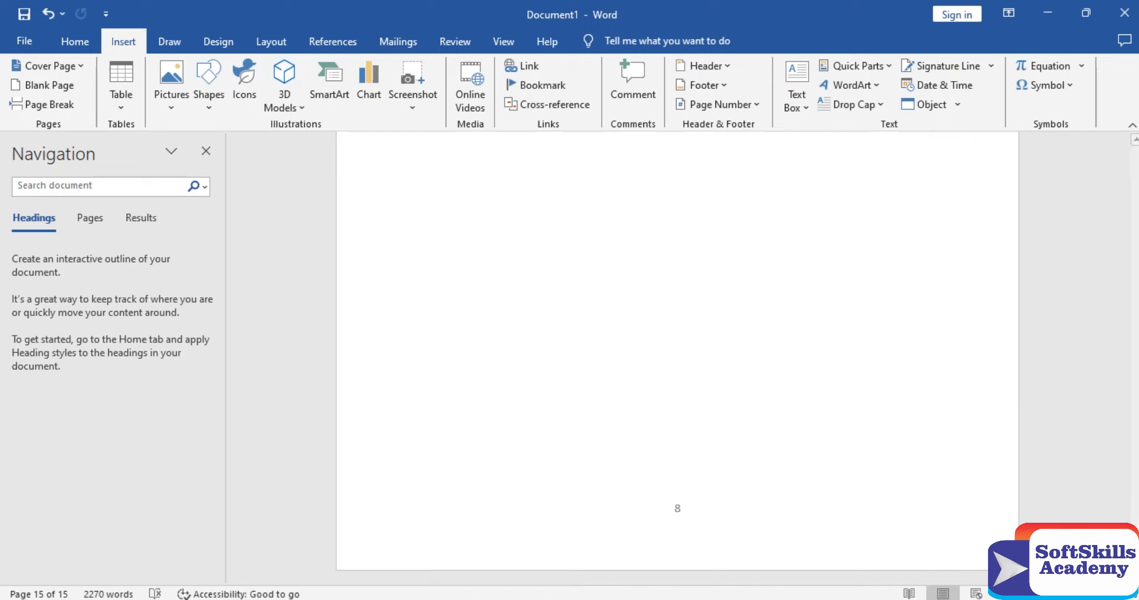
scroll(678, 355, "down", 6)
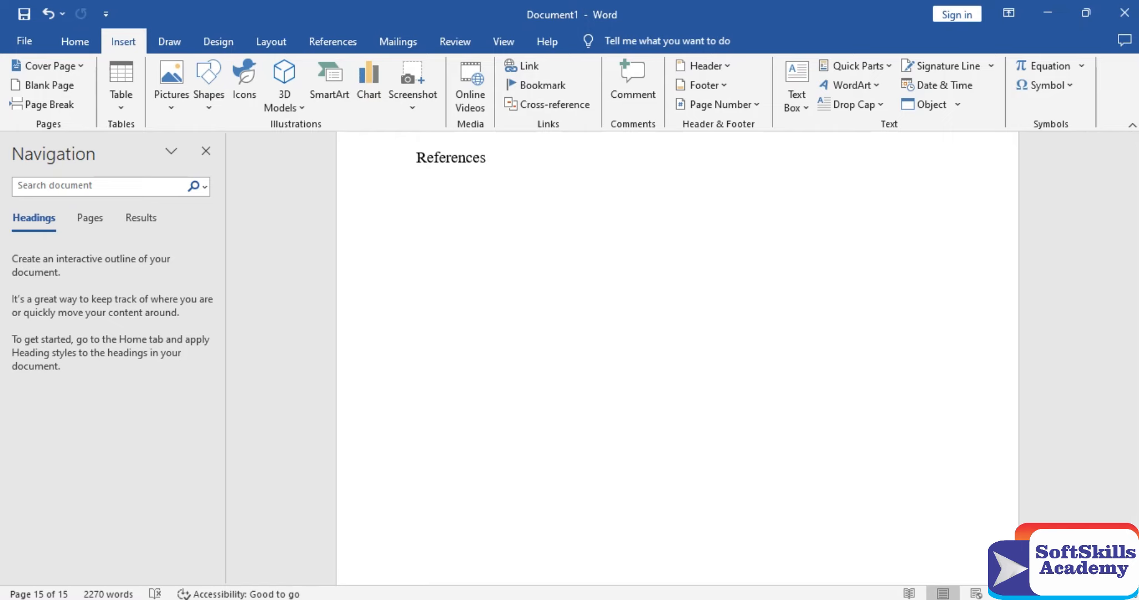
key("ctrl+Home")
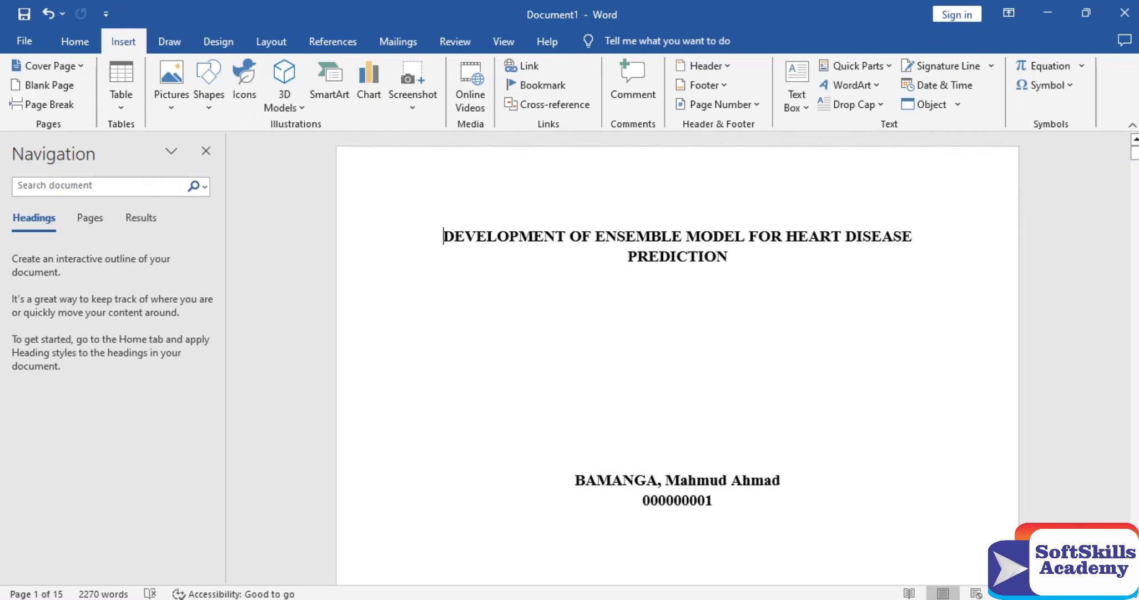
key("Down")
key("Up")
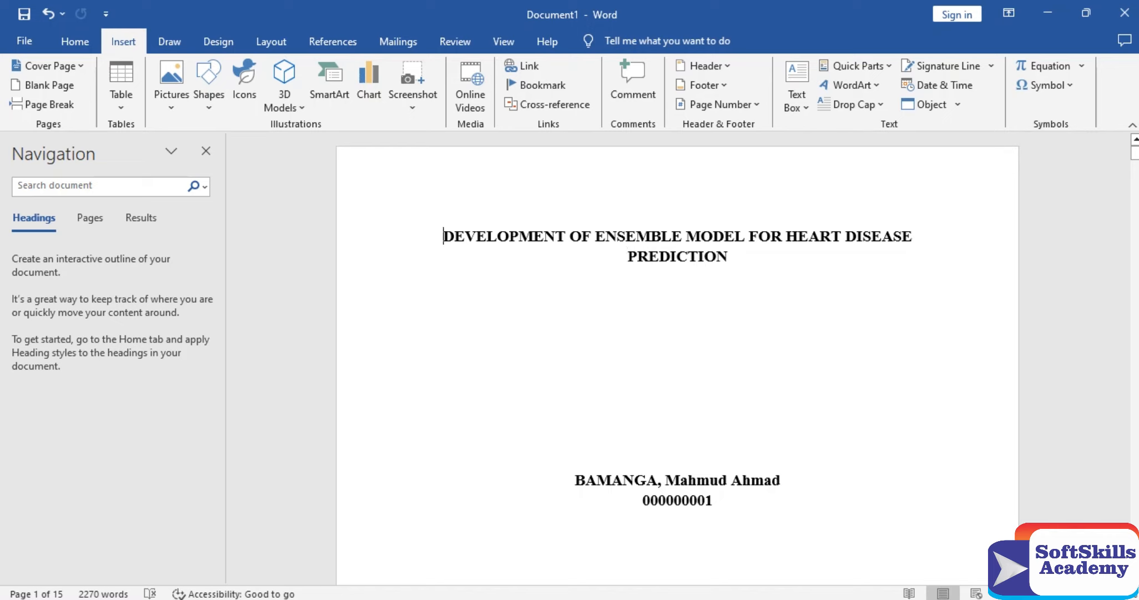
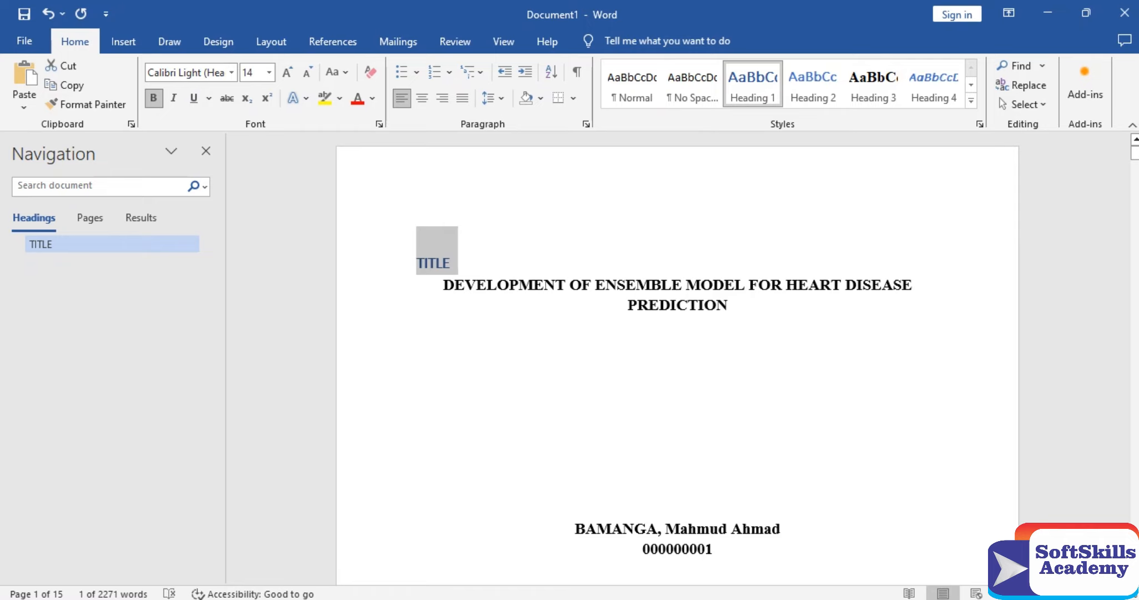
Set the font colour of the TITLE heading above the cover page title to white
left_click(372, 99)
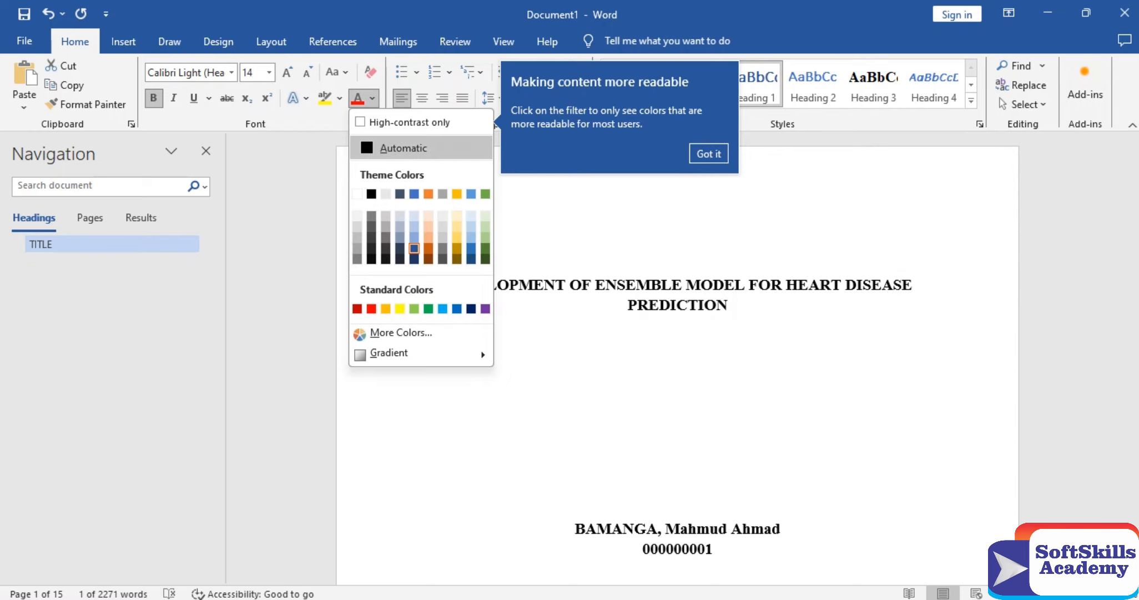
left_click(357, 193)
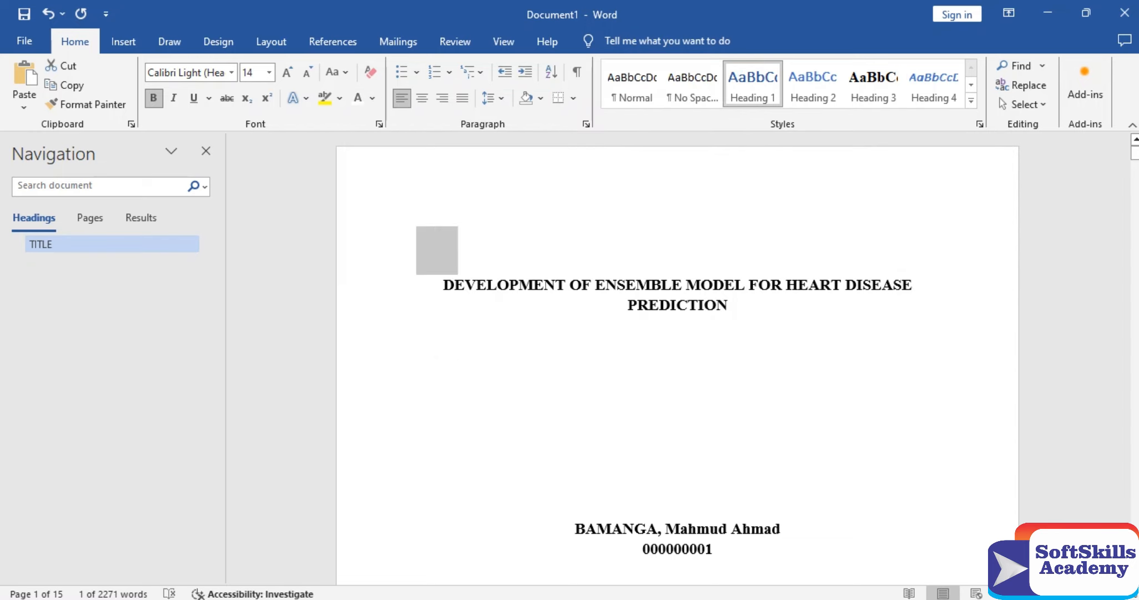
left_click(544, 284)
Apply the Heading 1 style to the DECLARATION heading, centre it and set its font colour to Automatic
key("Page_Down")
key("Page_Down")
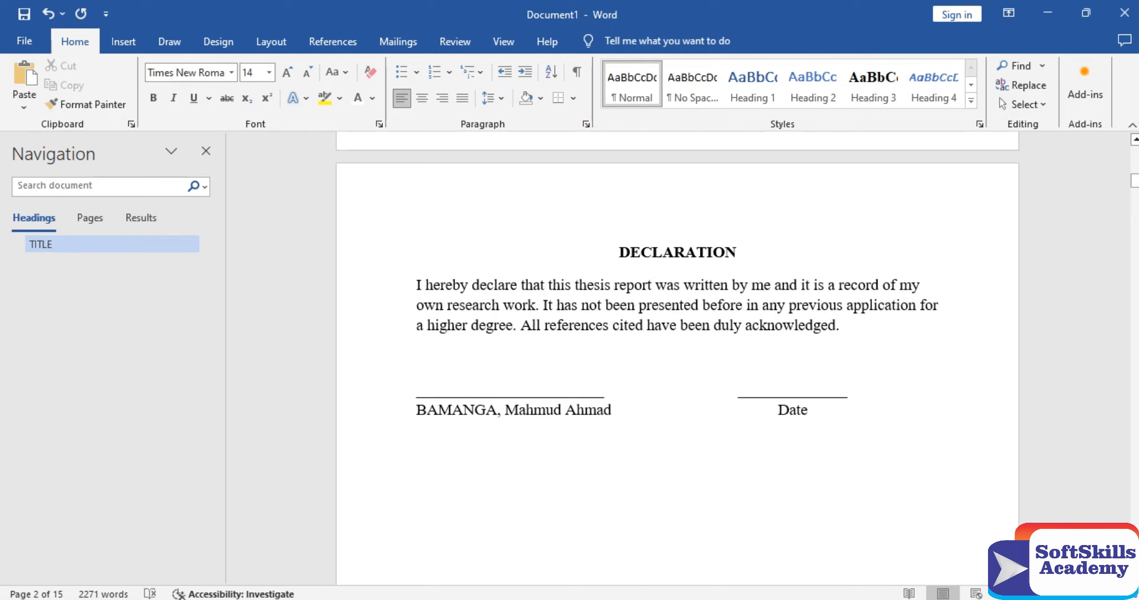
triple_click(678, 252)
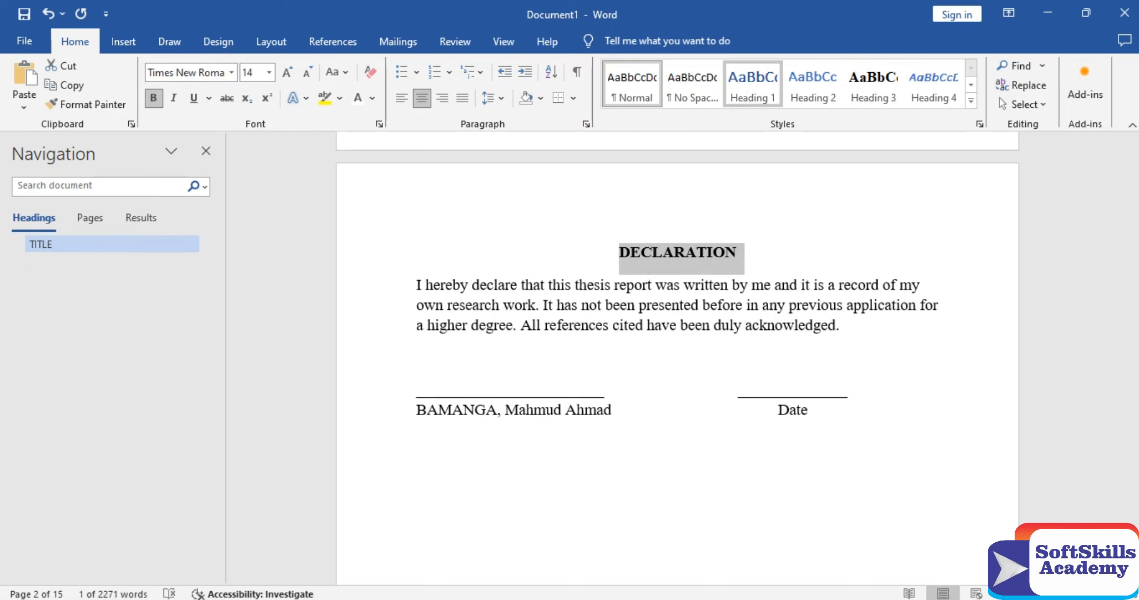
left_click(753, 86)
key("ctrl+e")
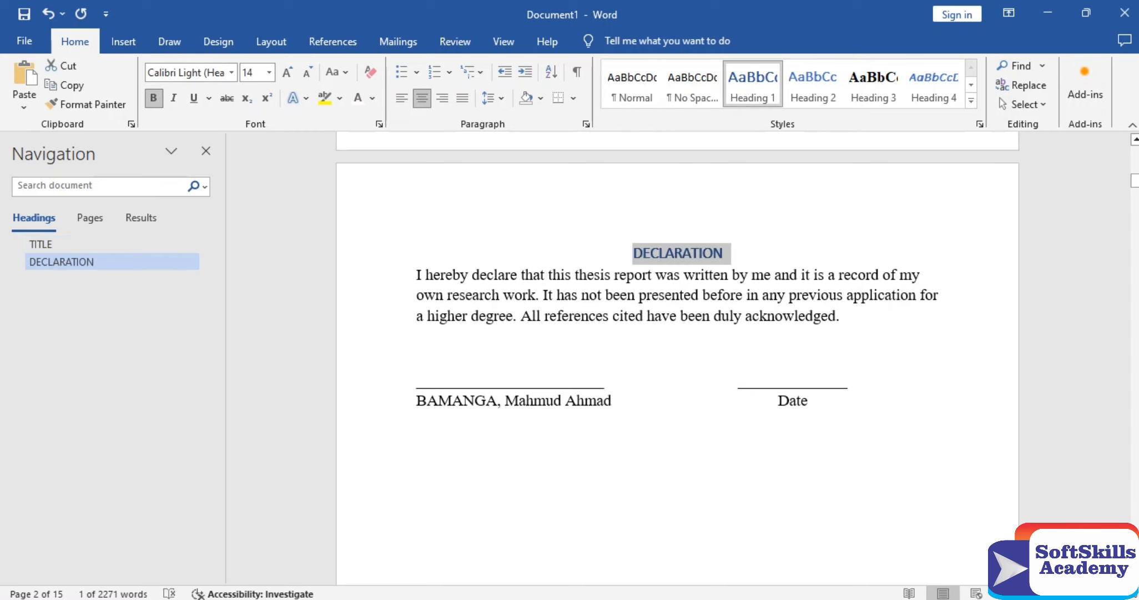
left_click(372, 98)
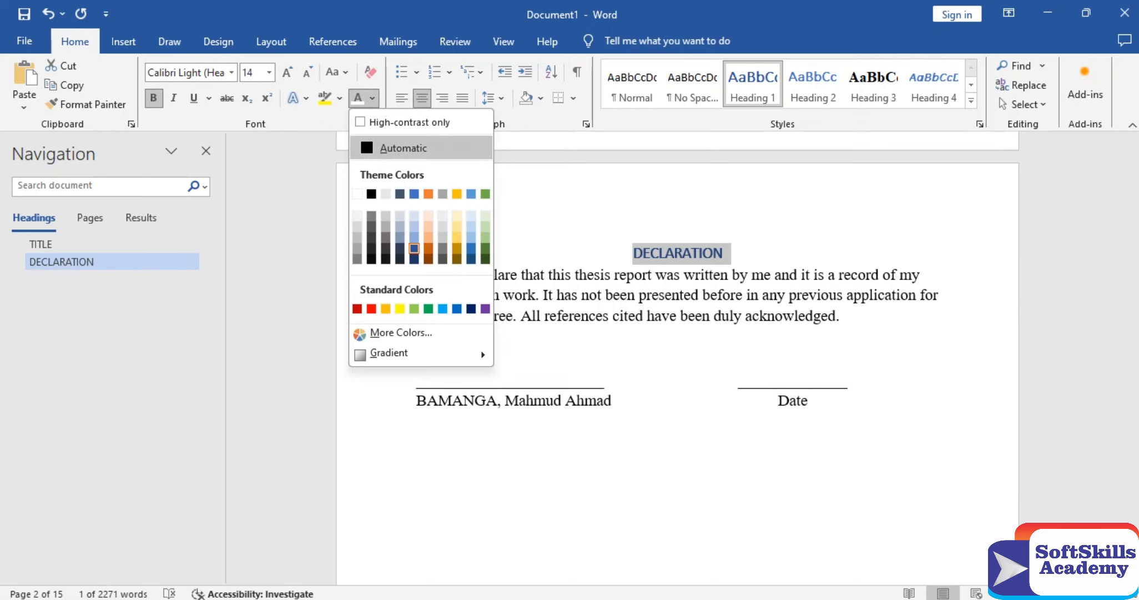
left_click(401, 148)
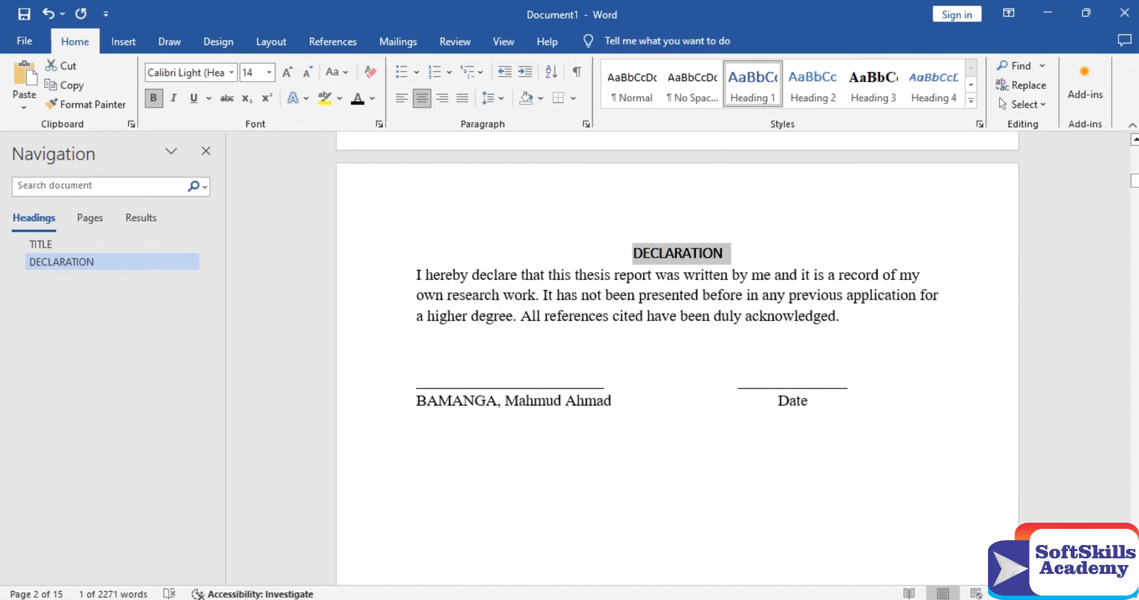
Apply the Heading 1 style to the DEDICATION heading, with the heading centred
scroll(677, 358, "down", 1)
scroll(677, 358, "down", 5)
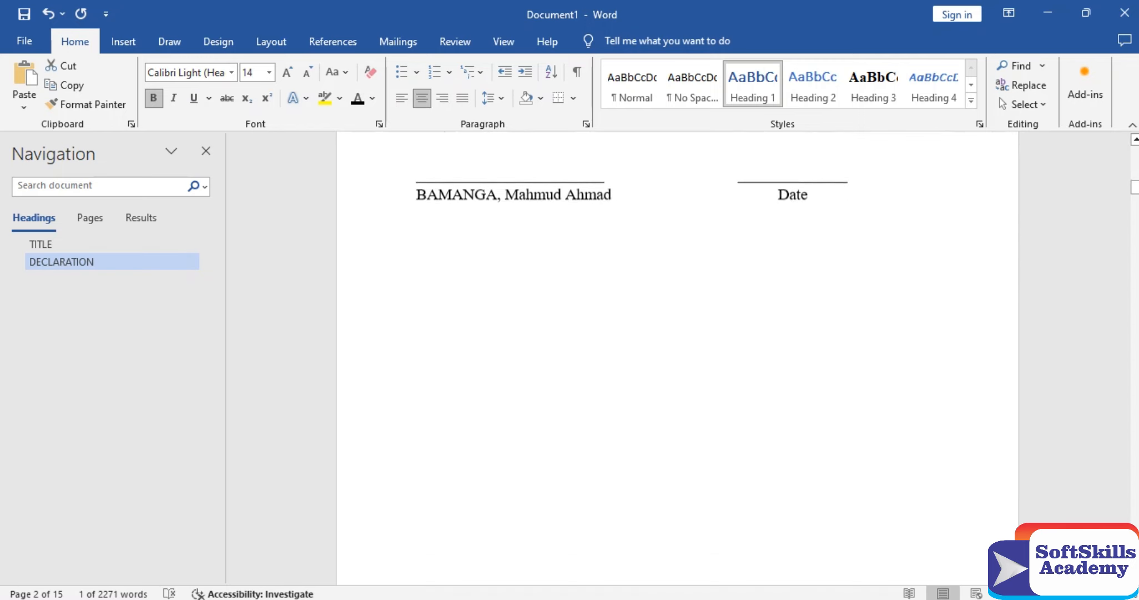
scroll(660, 477, "down", 4)
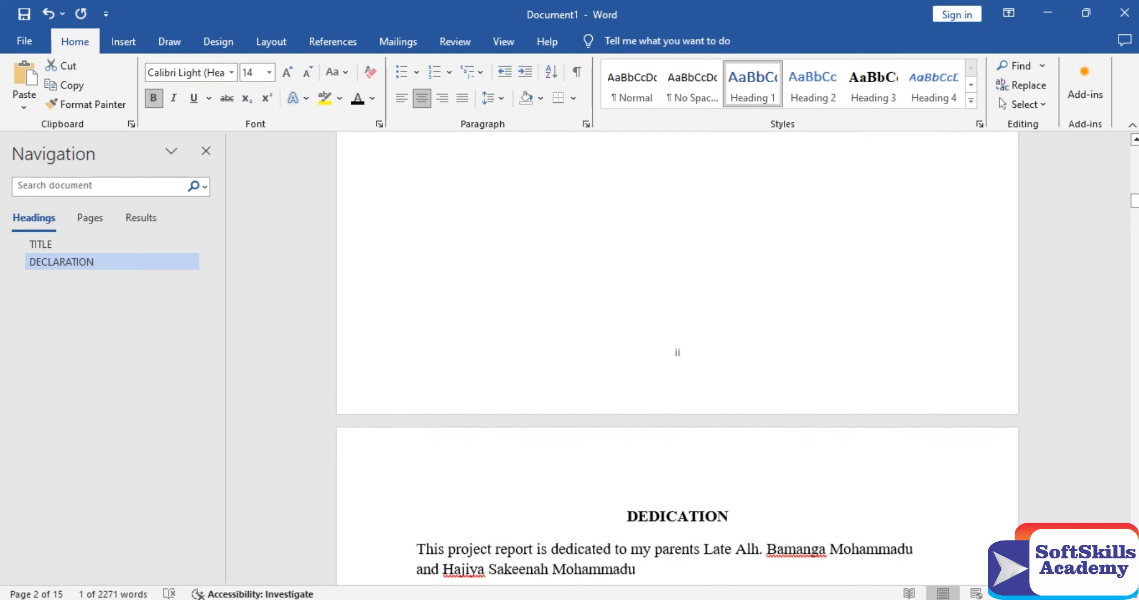
left_click(661, 477)
double_click(660, 477)
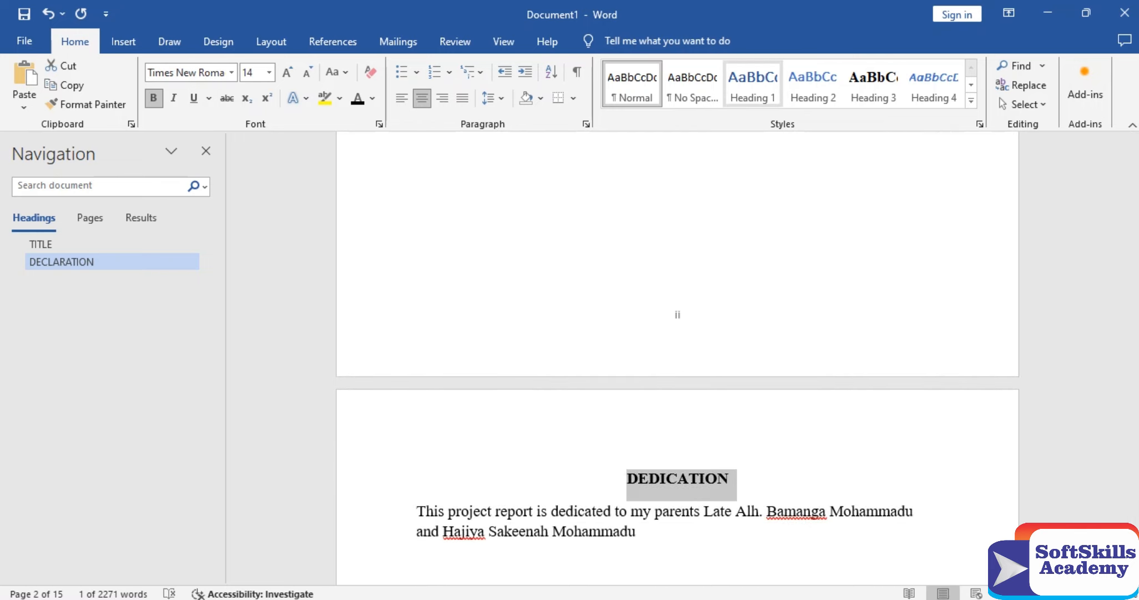
left_click(752, 88)
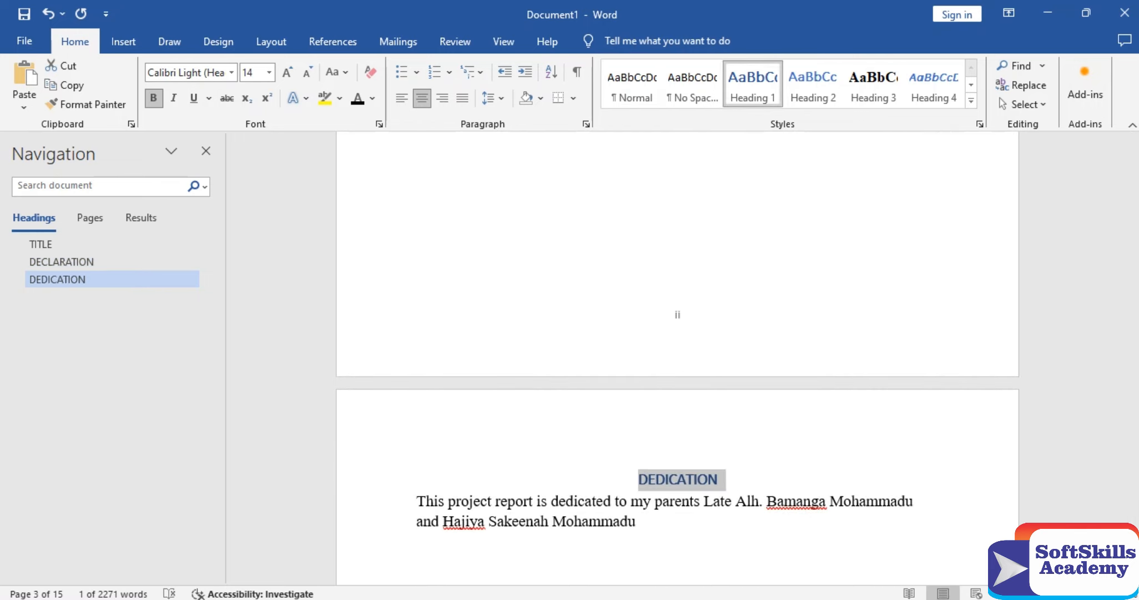
Apply the Heading 1 style to the APPROVAL PAGE heading and centre it
scroll(677, 358, "down", 1)
scroll(677, 358, "down", 5)
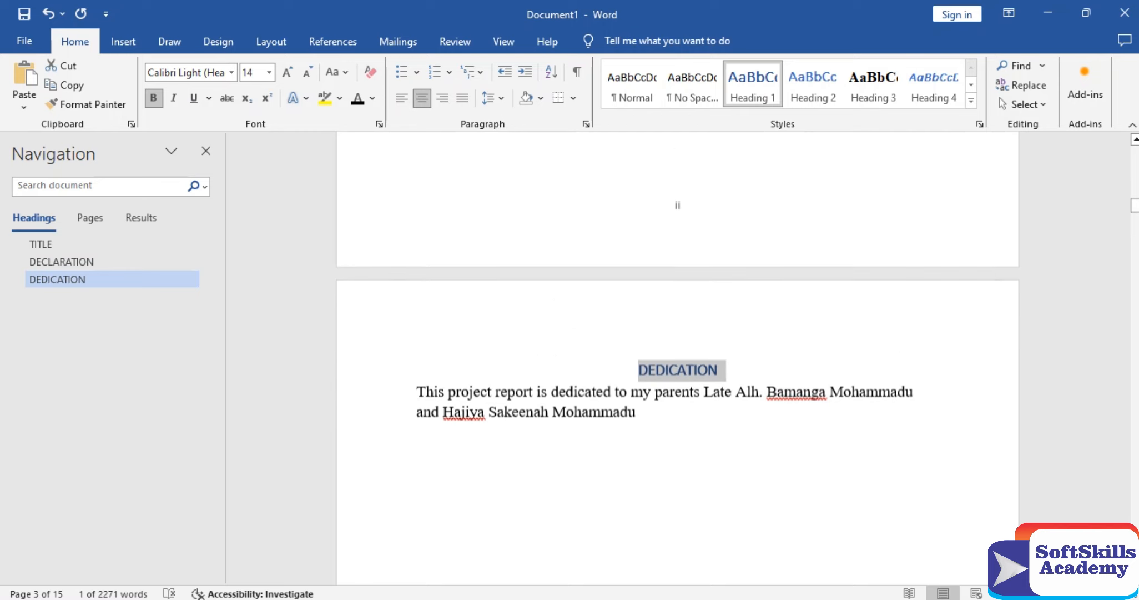
scroll(677, 359, "down", 9)
left_click(723, 506)
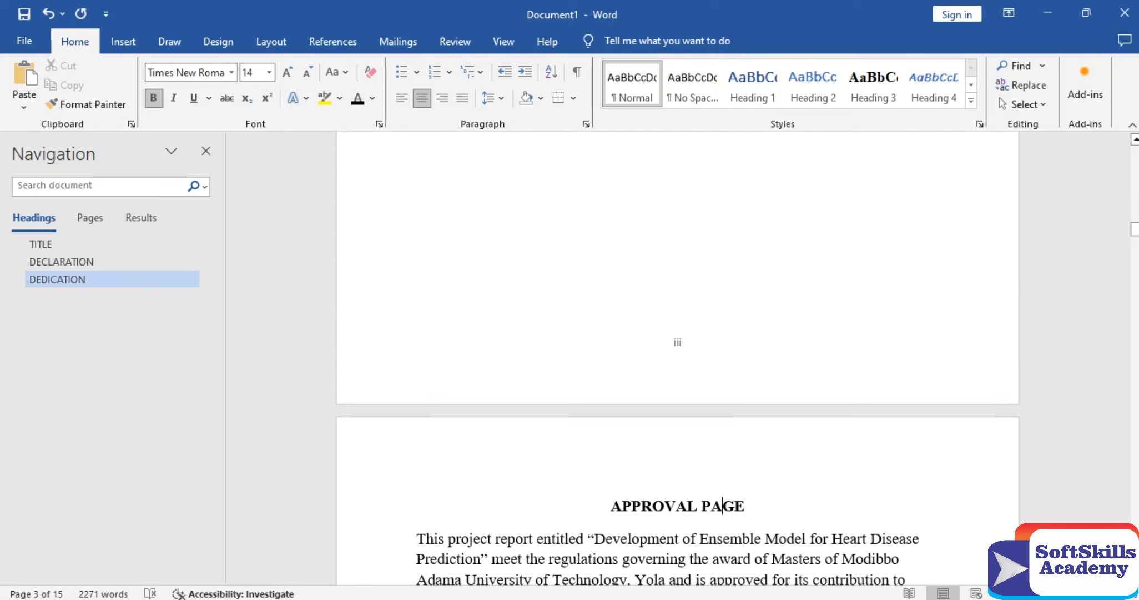
double_click(702, 506)
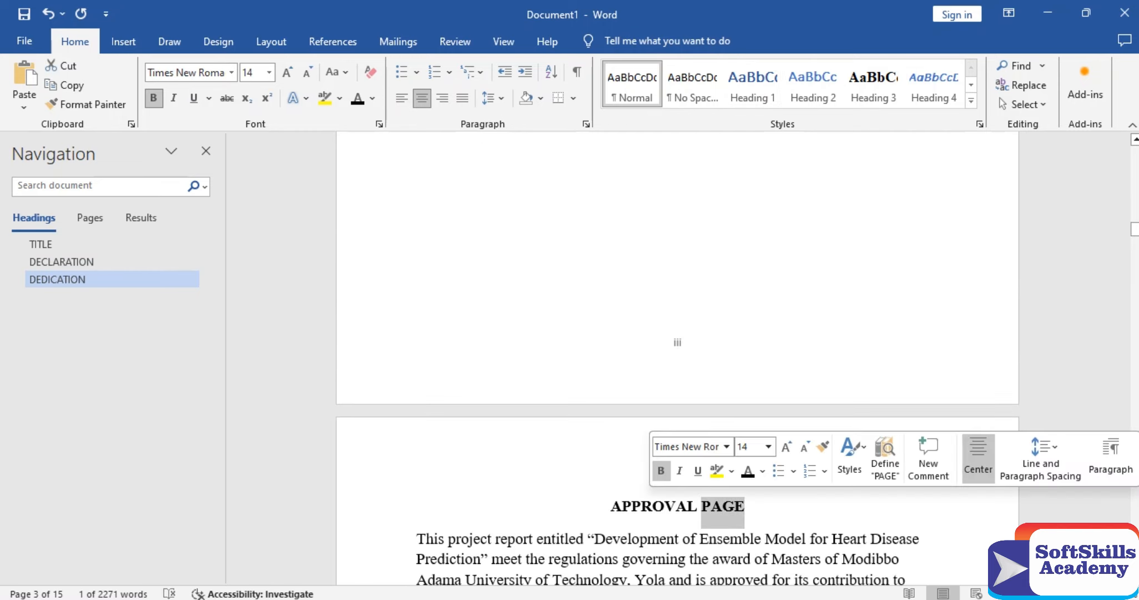
left_click(687, 506)
triple_click(687, 505)
left_click(753, 83)
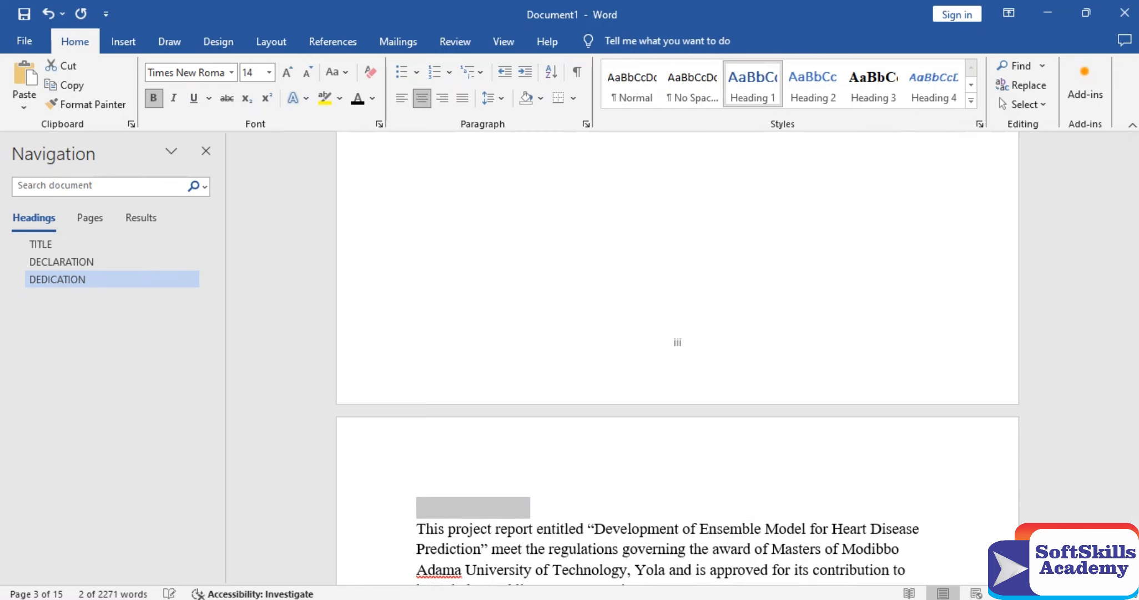
key("ctrl+e")
Insert a page break before the ACKNOWLEDGEMENTS heading that follows the Head of the Department signature line
key("Down")
key("Down")
key("Down")
key("Down")
key("Down")
key("Down")
key("Down")
key("Down")
key("Down")
key("Down")
key("Down")
key("Down")
key("Down")
key("Down")
key("Down")
key("Down")
key("Down")
key("Down")
key("Down")
key("Down")
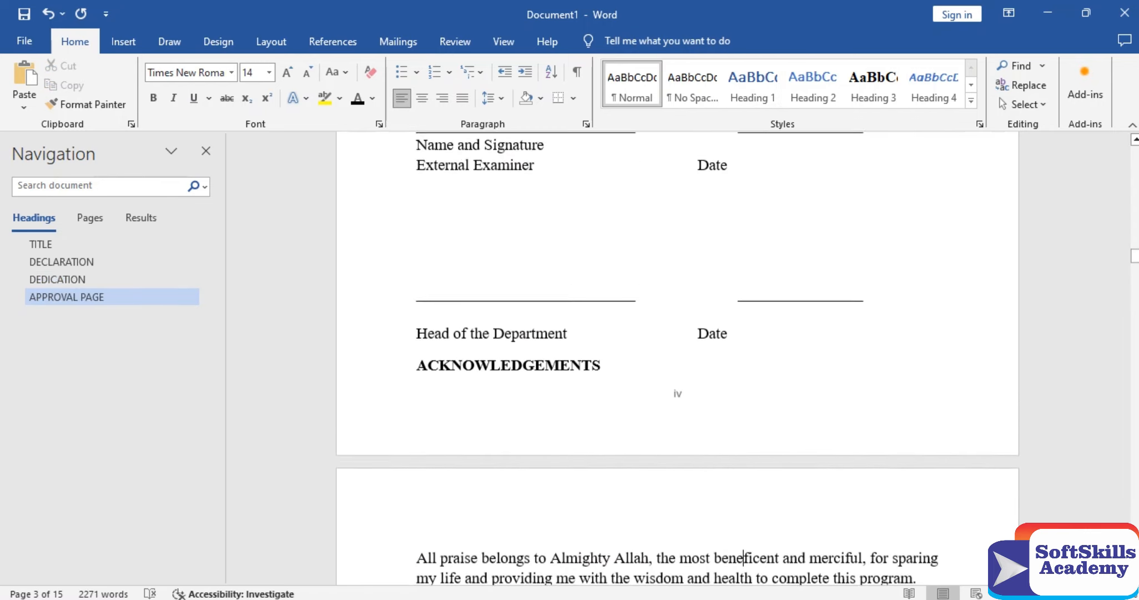
key("Up")
key("Home")
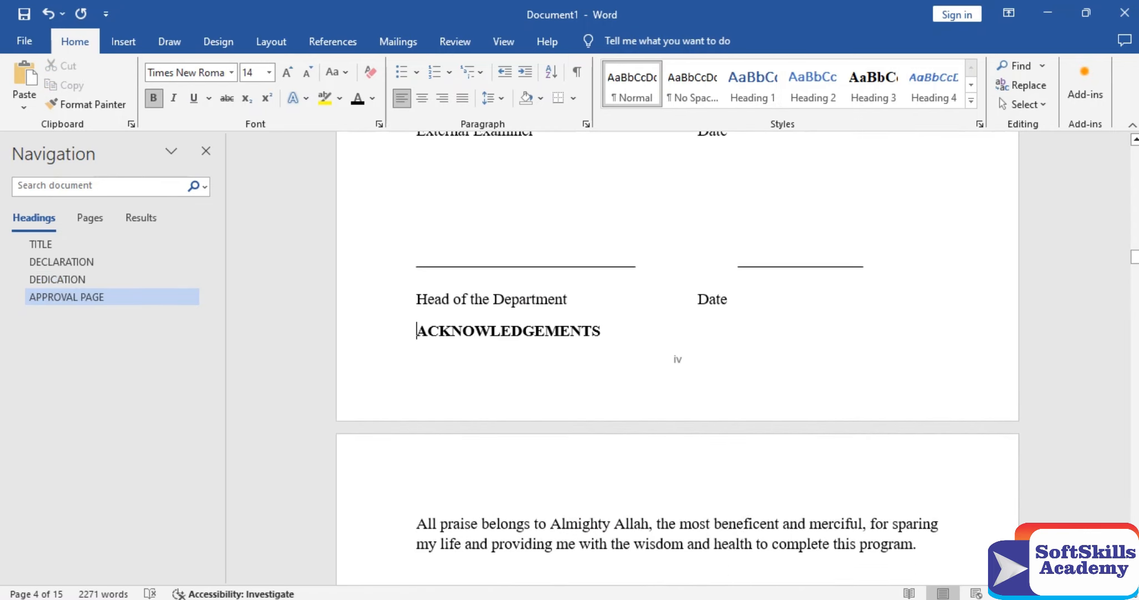
key("ctrl+Return")
Apply the Heading 1 style to the ACKNOWLEDGEMENTS heading and centre it
key("shift+End")
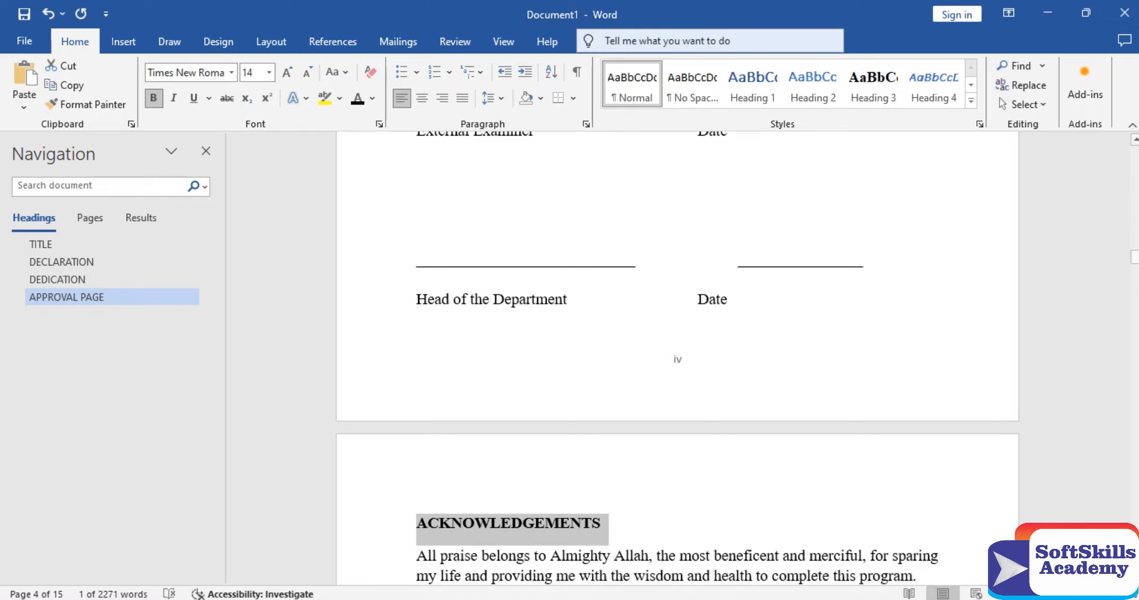
left_click(753, 84)
key("ctrl+e")
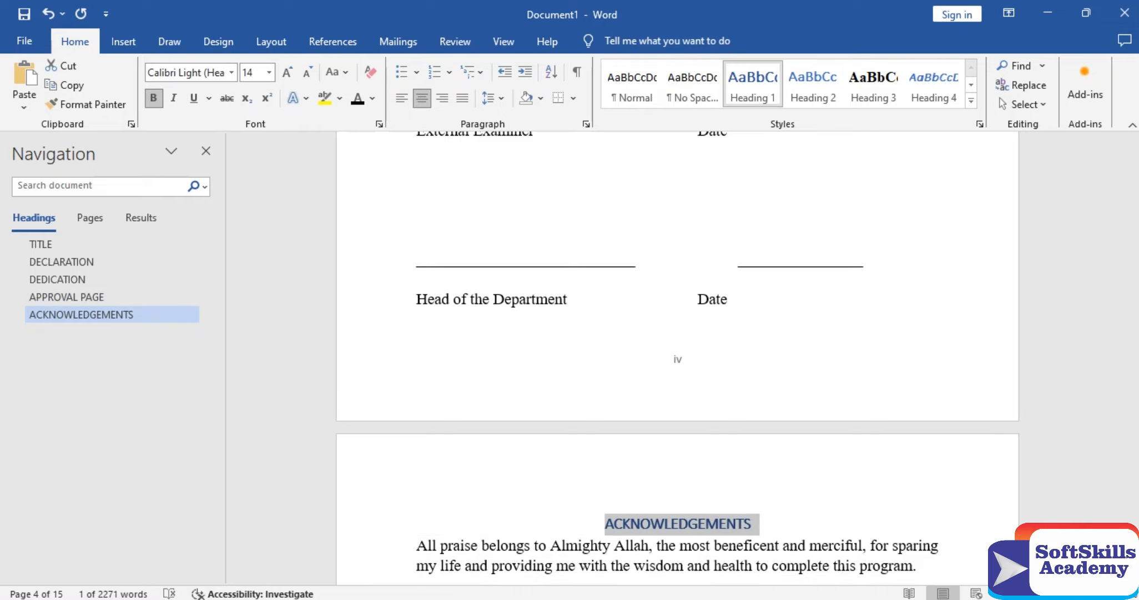
Apply the Heading 1 style to the ABSTRACT heading and centre it
key("Down")
key("Down")
key("Down")
key("Down")
key("Down")
key("Down")
key("Down")
key("Down")
key("Down")
key("Down")
key("Down")
key("Down")
key("Down")
key("Down")
key("Down")
key("Down")
key("Down")
key("Down")
key("Page_Down")
key("Page_Up")
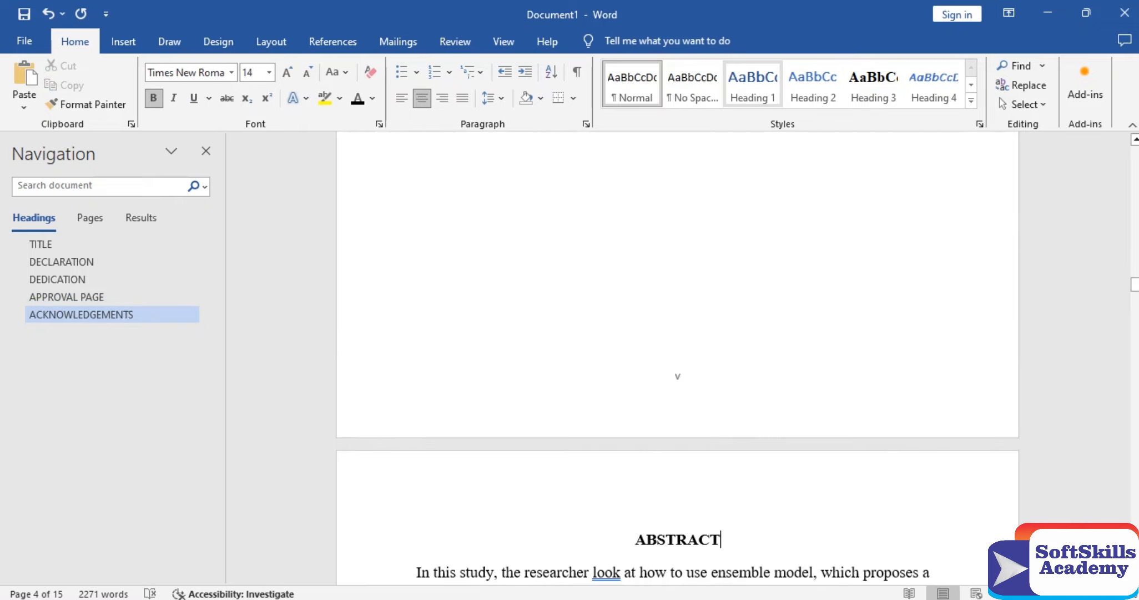
key("shift+Home")
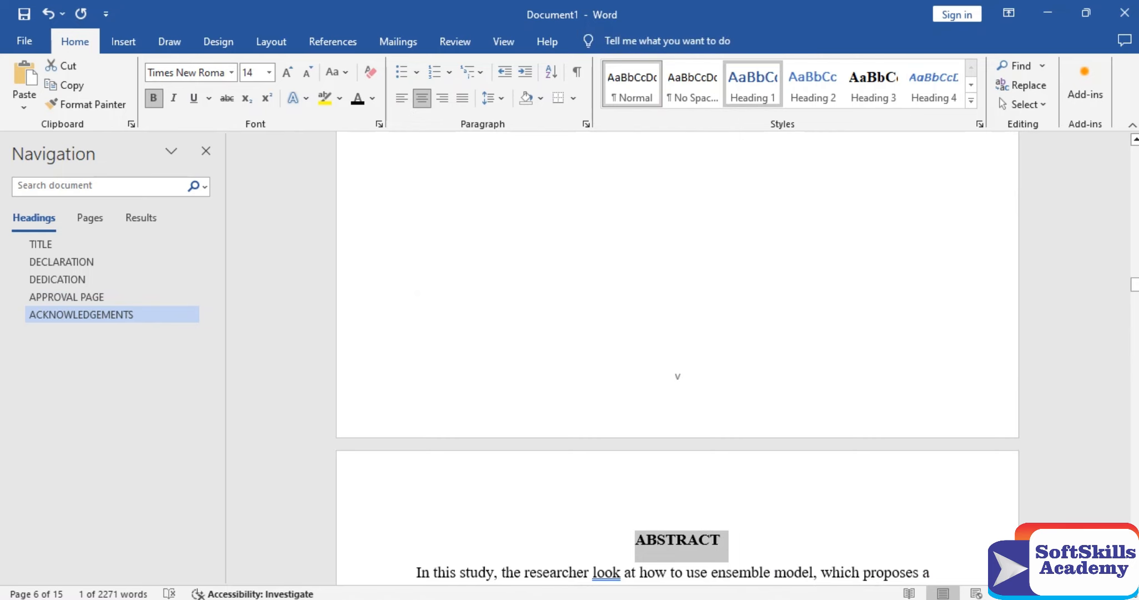
left_click(753, 83)
key("ctrl+e")
Apply the Heading 1 style to the TABLE OF CONTENTS heading and centre it
key("Page_Down")
key("Page_Down")
key("Page_Down")
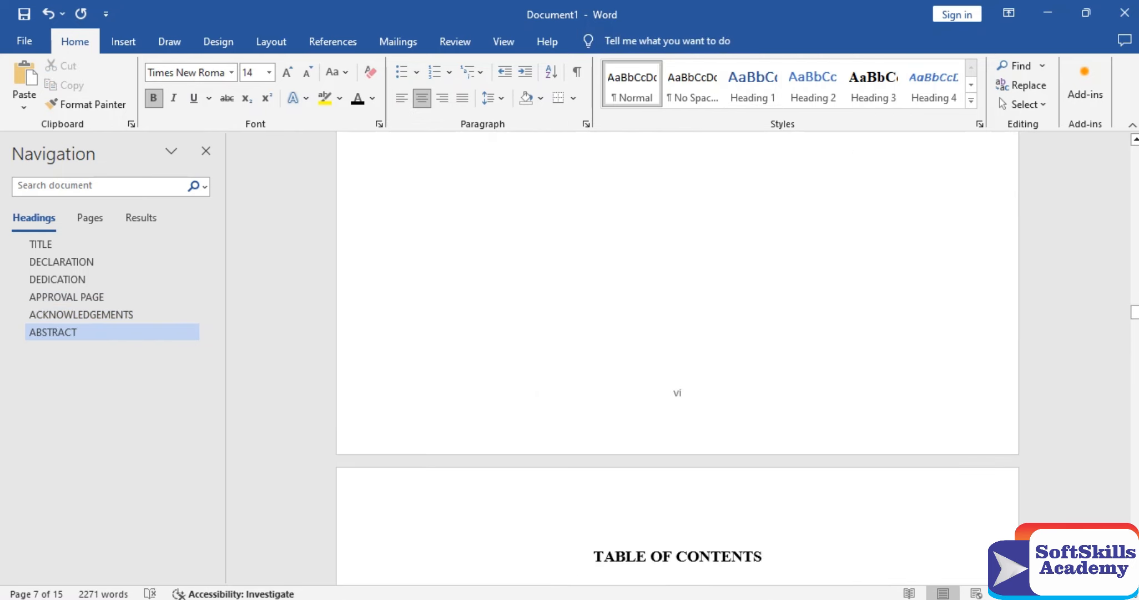
triple_click(670, 556)
key("shift+Left")
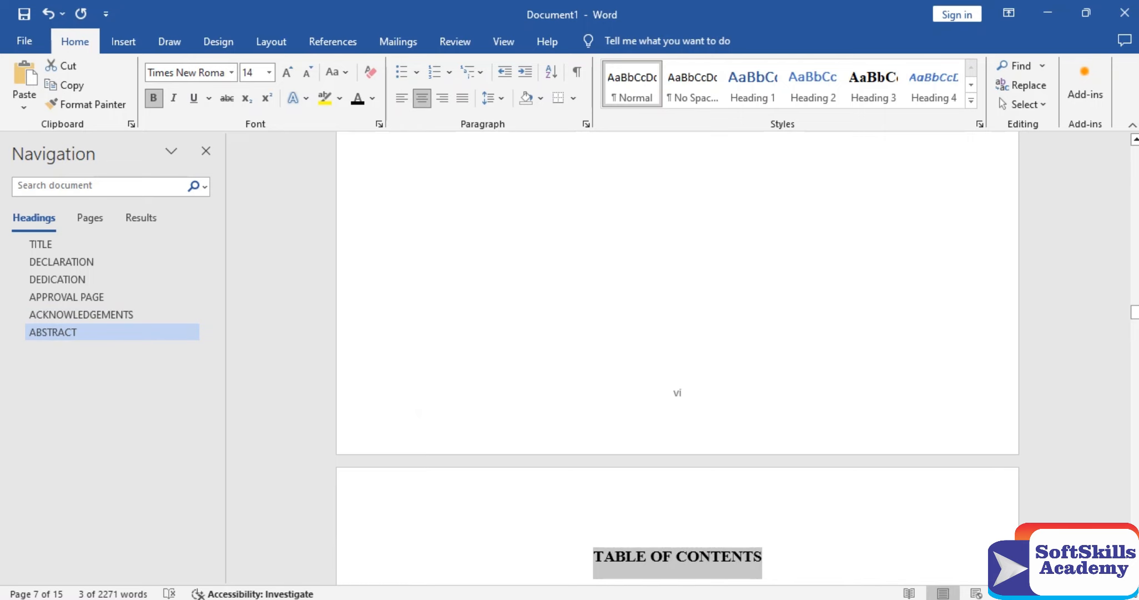
left_click(752, 84)
key("ctrl+e")
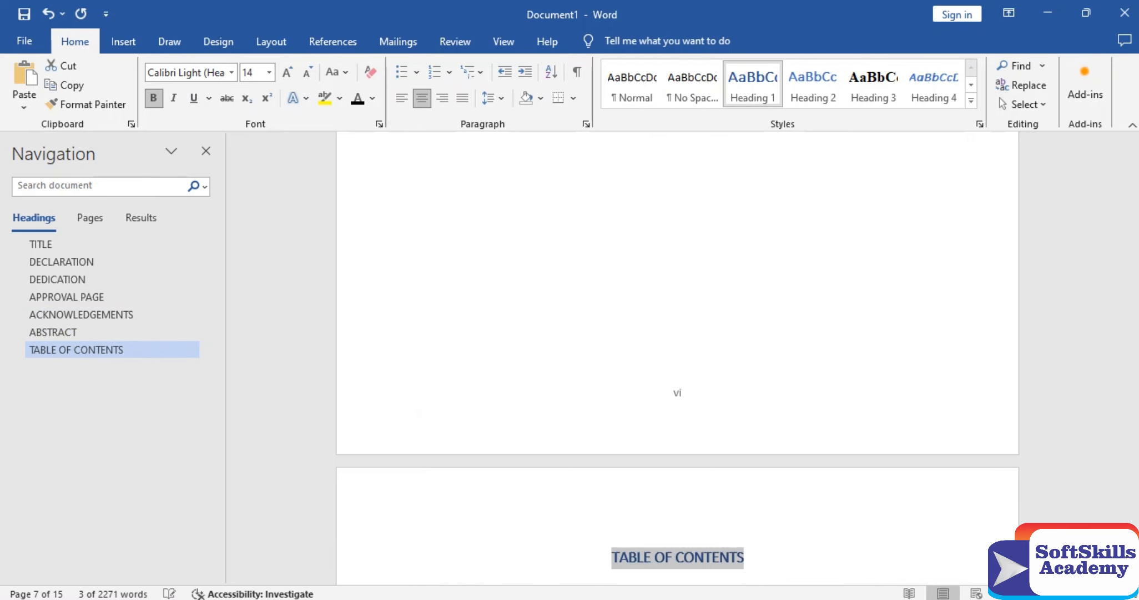
Format the CHAPTER ONE and INTRODUCTION headings as centred Heading 1 and remove the space before both paragraphs
key("Page_Down")
key("Page_Down")
key("Page_Down")
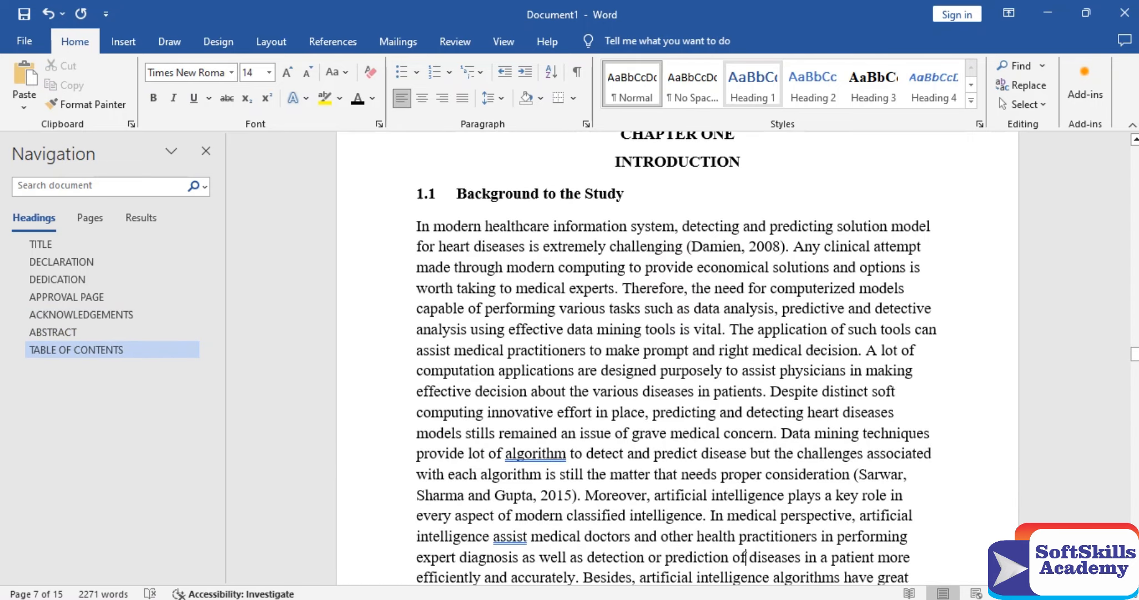
left_click_drag(621, 137, 749, 163)
key("shift+Left")
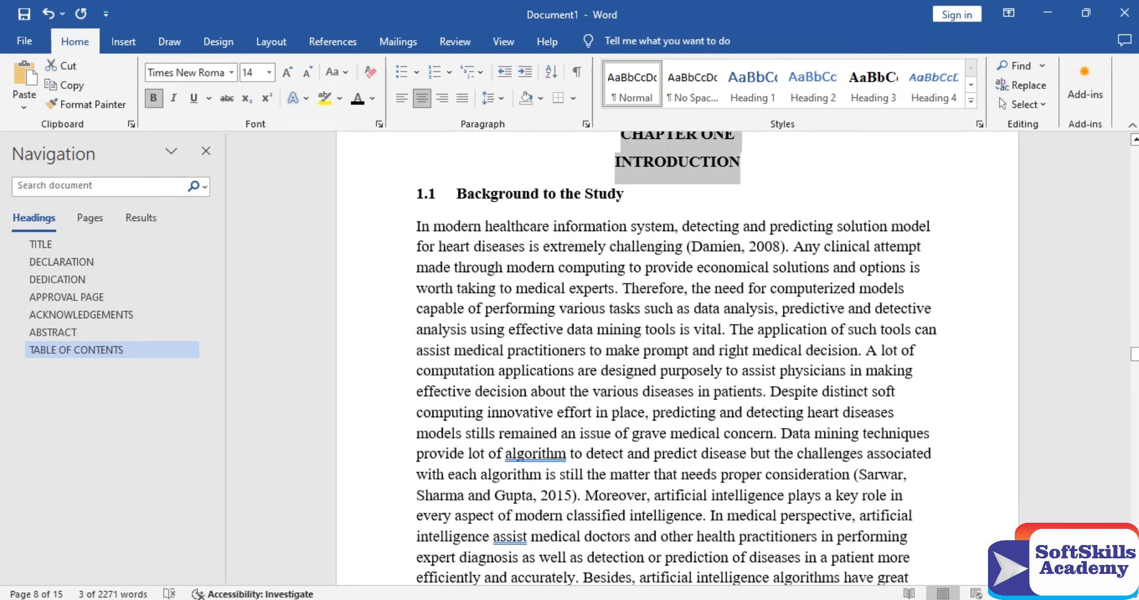
left_click(752, 83)
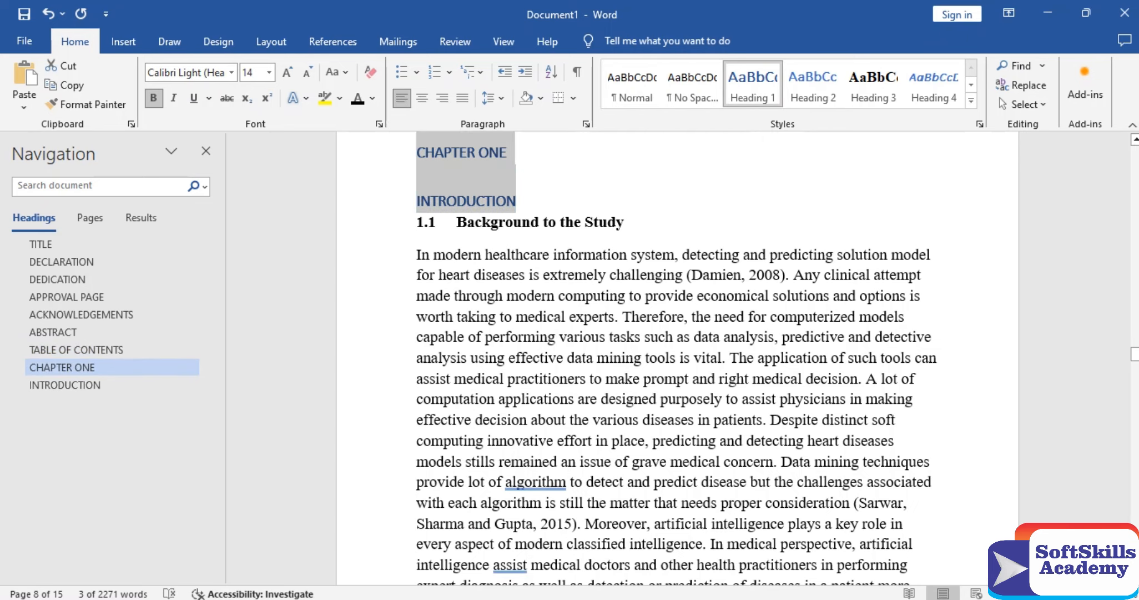
key("ctrl+e")
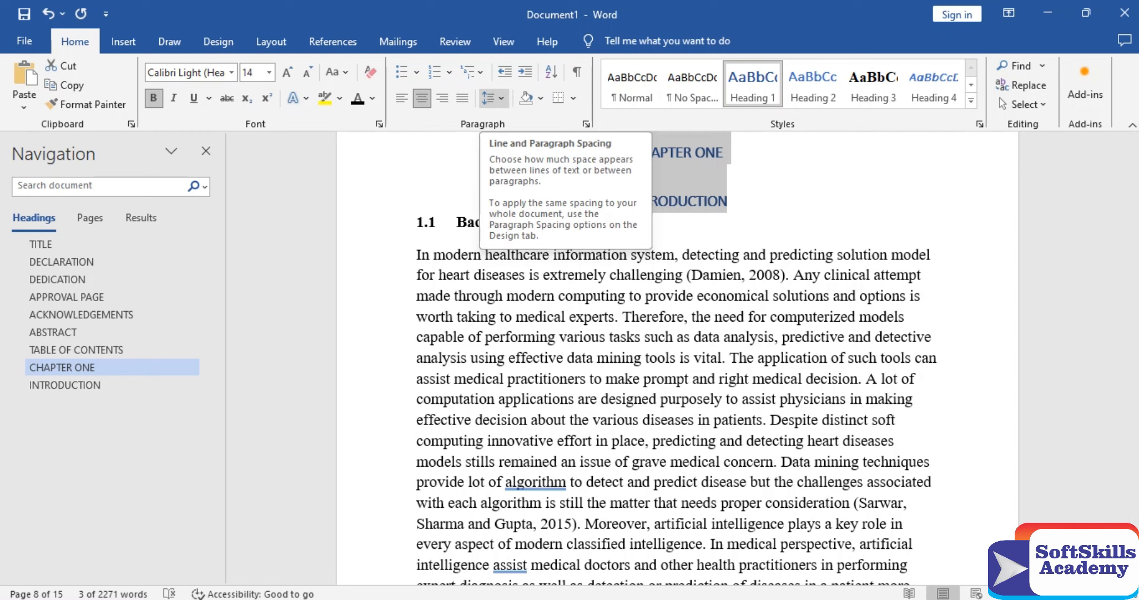
left_click(494, 98)
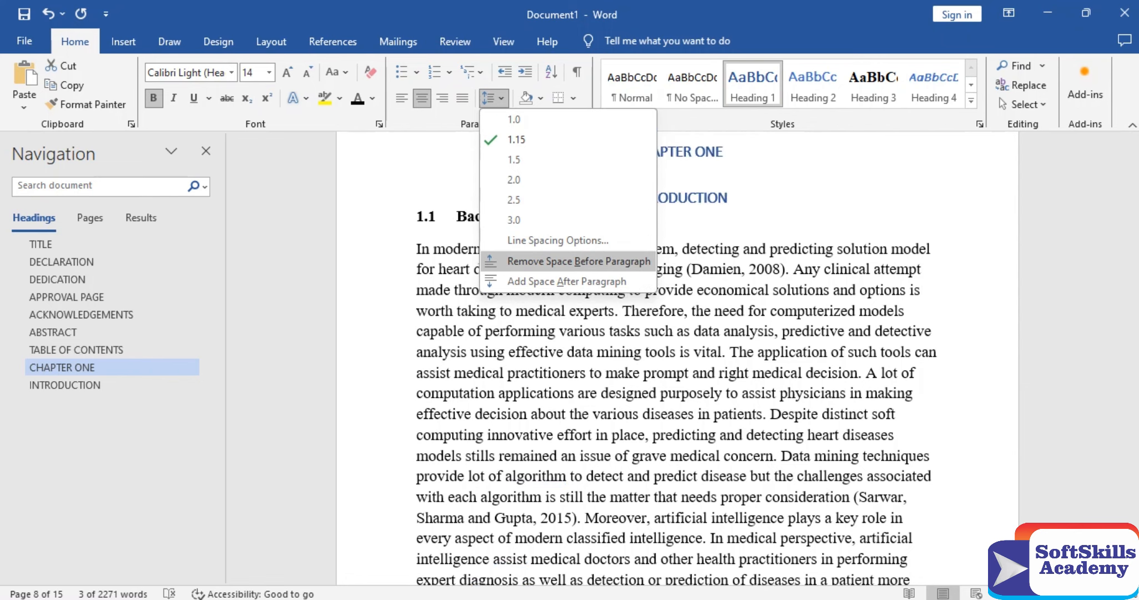
left_click(577, 260)
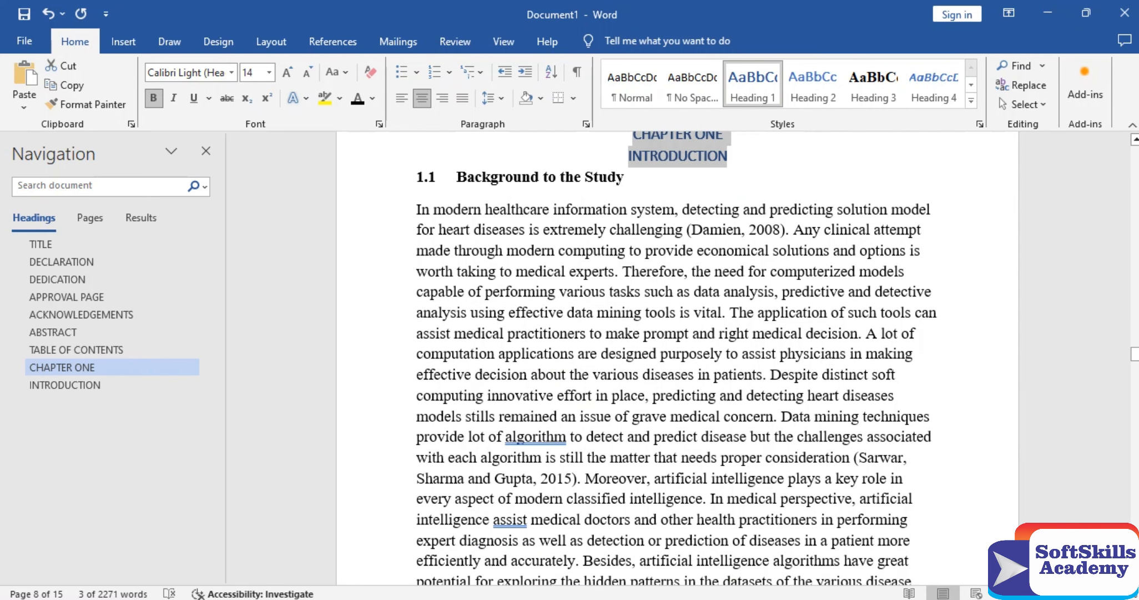
Apply the Heading 2 style to the 1.1 Background to the Study and 1.2 Statement of the Problem headings
left_click_drag(625, 177, 417, 178)
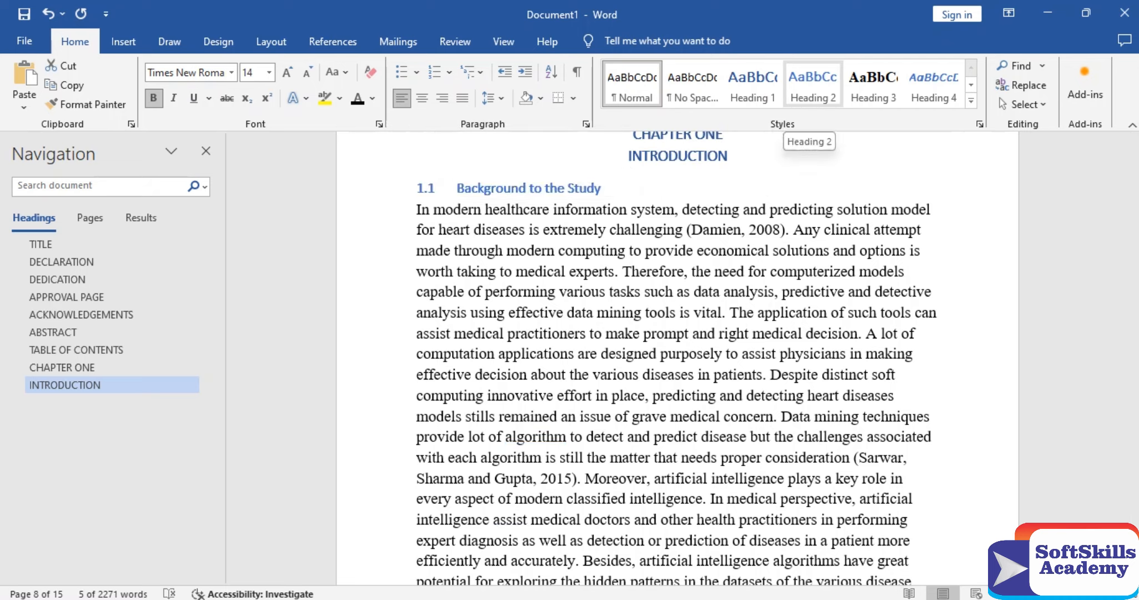
left_click(812, 92)
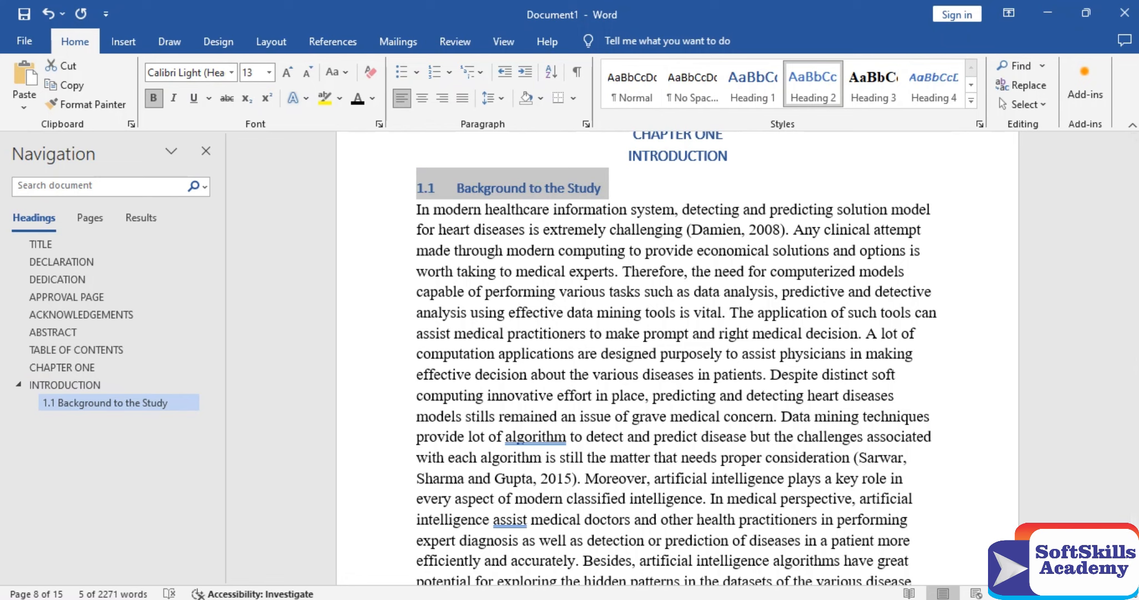
key("Page_Down")
key("Page_Down")
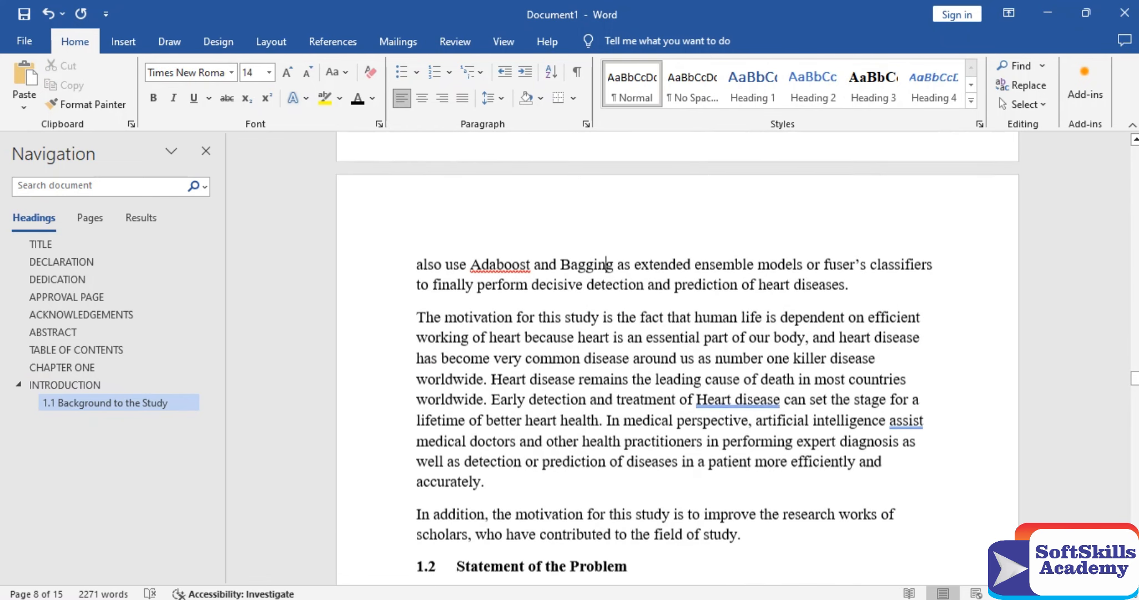
scroll(678, 355, "down", 1)
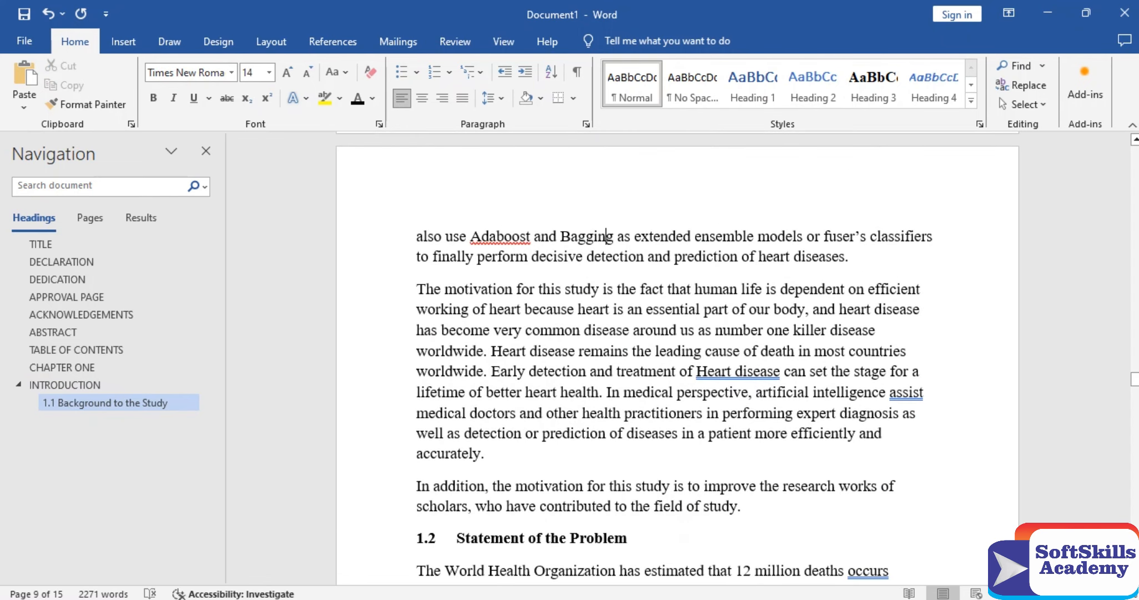
double_click(597, 538)
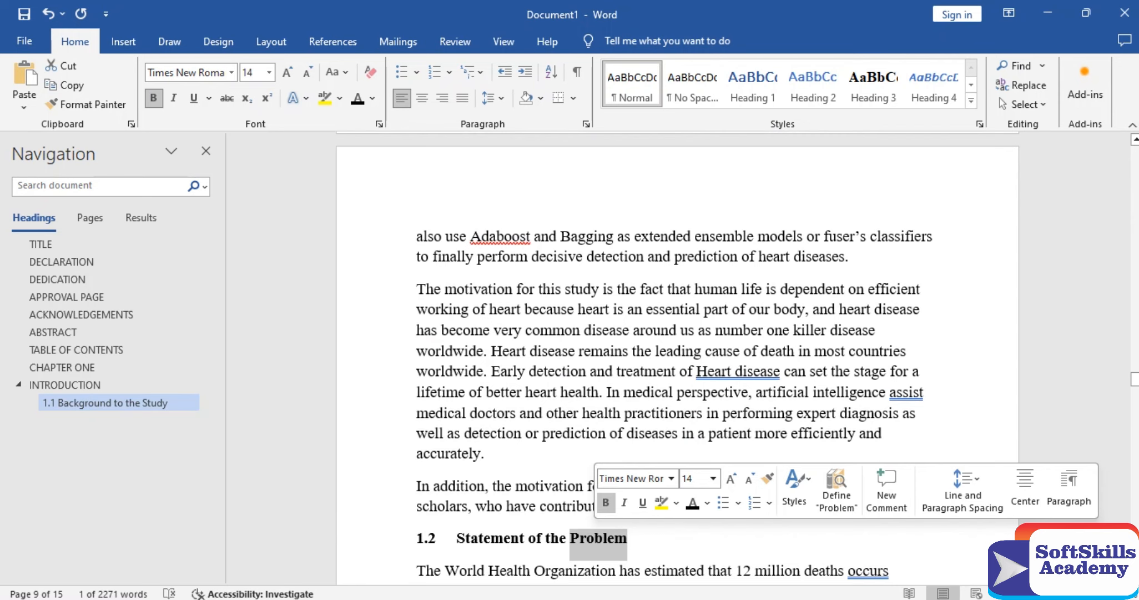
key("Home")
key("shift+End")
left_click(813, 84)
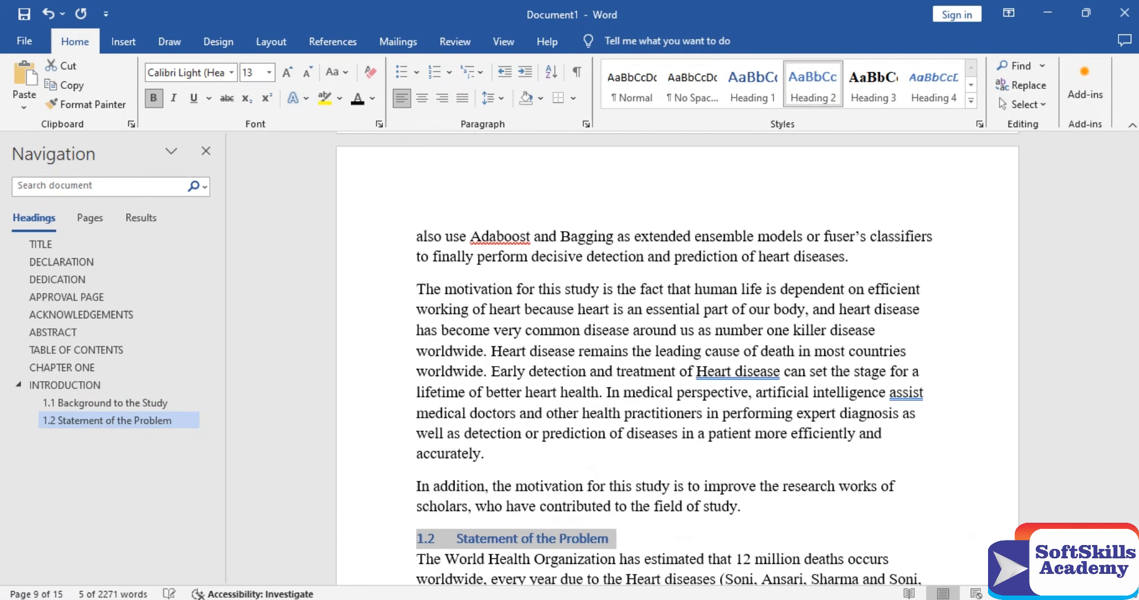
Apply the Heading 2 style to the 1.3 Aim and Objectives of the Study heading
scroll(677, 356, "down", 6)
left_click(617, 452)
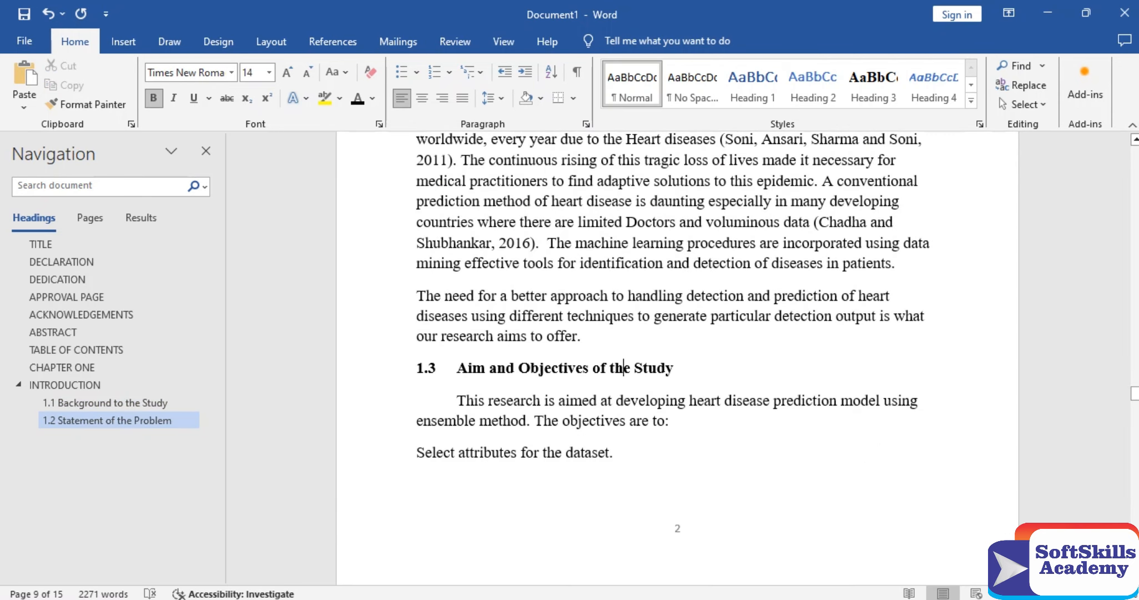
triple_click(623, 369)
triple_click(623, 368)
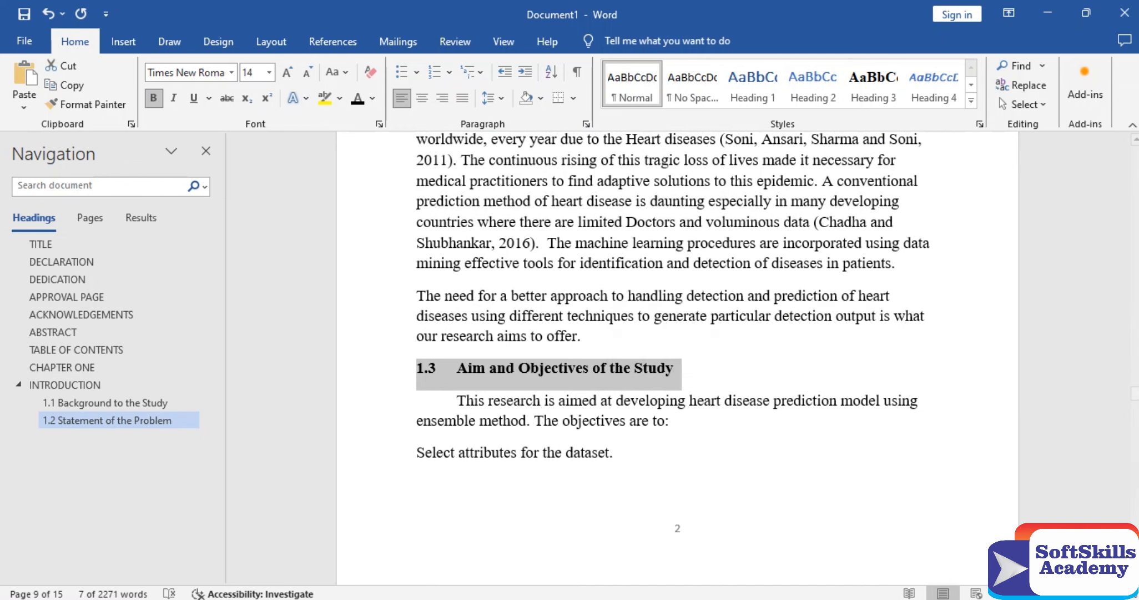
left_click(813, 84)
Apply the Heading 2 style to the 1.4 Significance of the Study heading
scroll(666, 355, "down", 8)
left_click(654, 368)
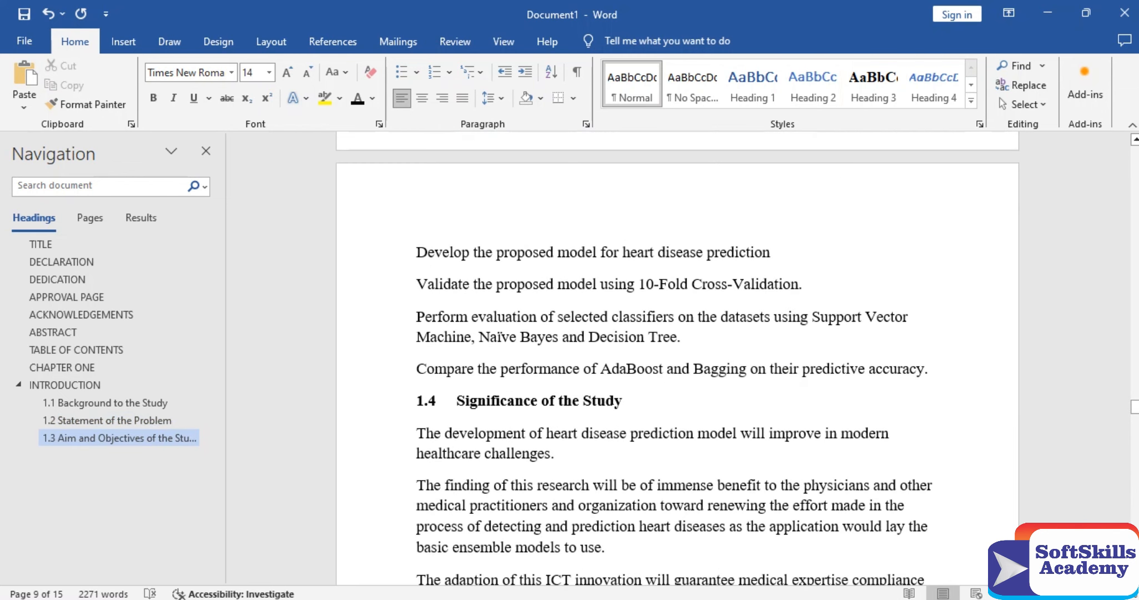
left_click_drag(623, 400, 416, 400)
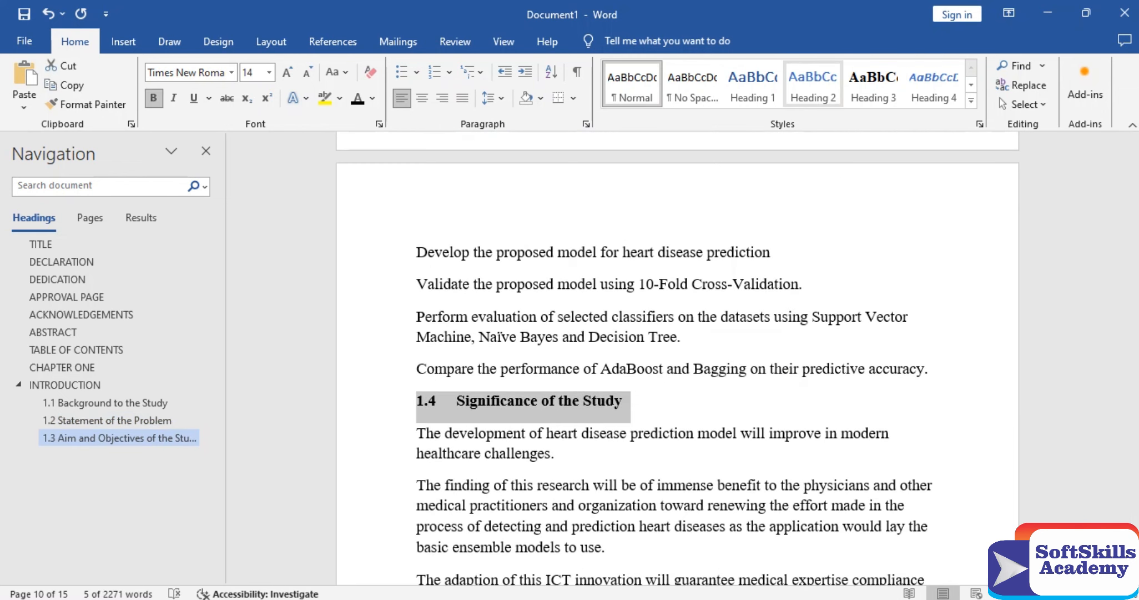
left_click(813, 85)
Apply the Heading 2 style to the 1.5 Scope and Limitation of the Study heading
scroll(667, 355, "down", 8)
left_click(611, 411)
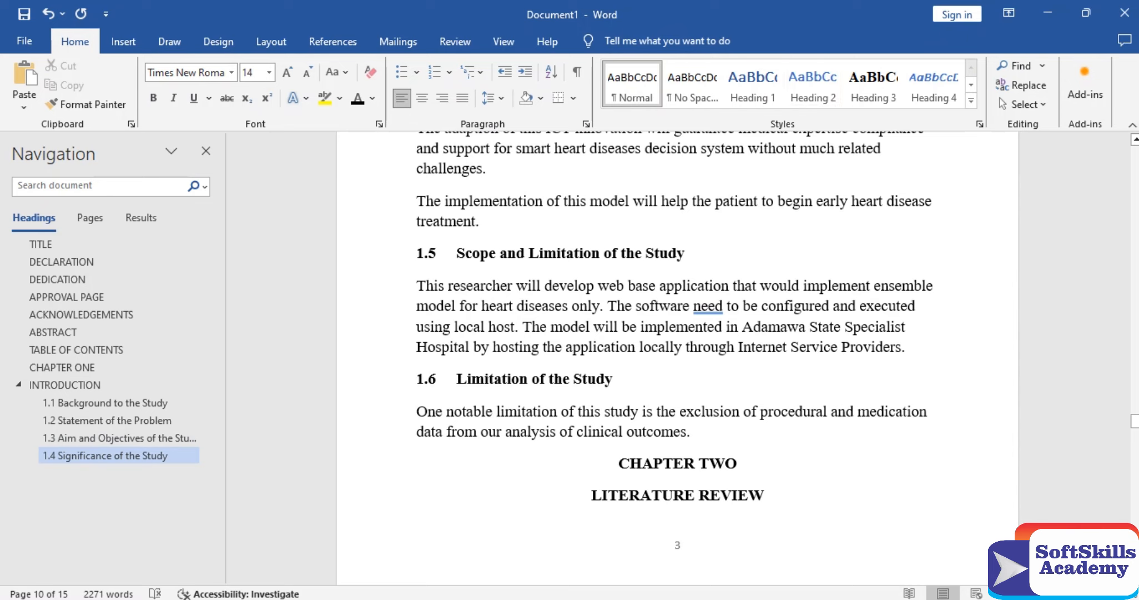
triple_click(566, 254)
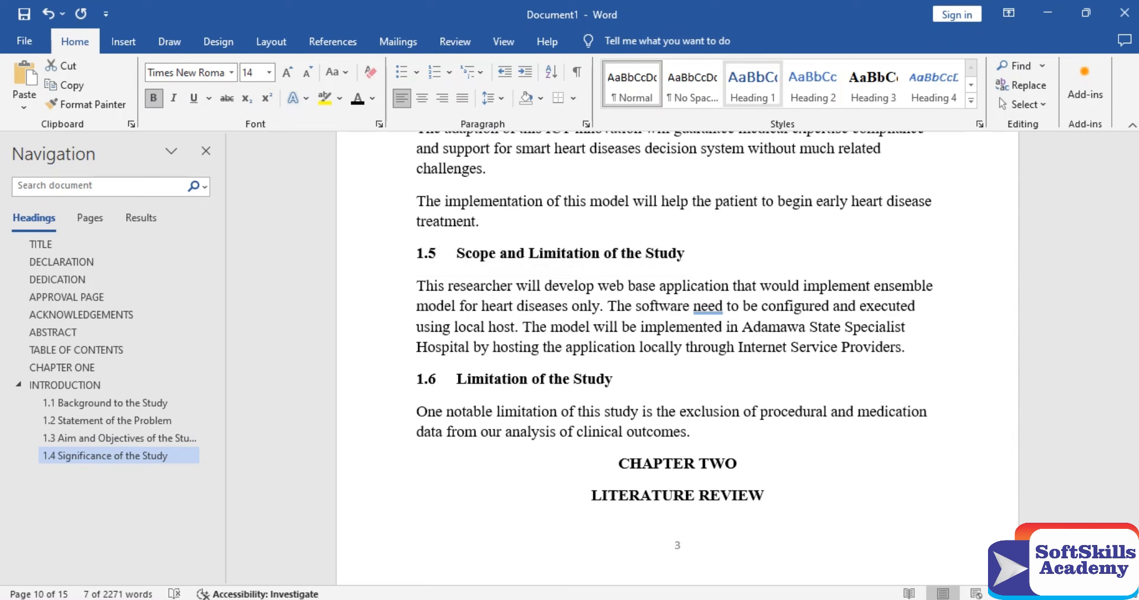
left_click(812, 84)
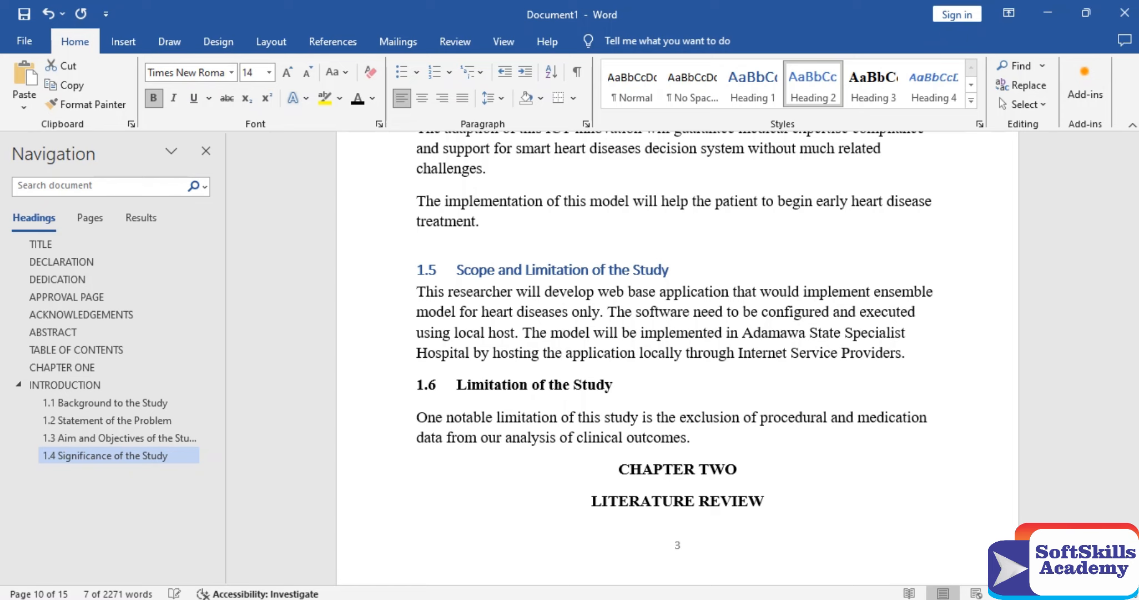
key("alt+Tab")
key("alt+Tab")
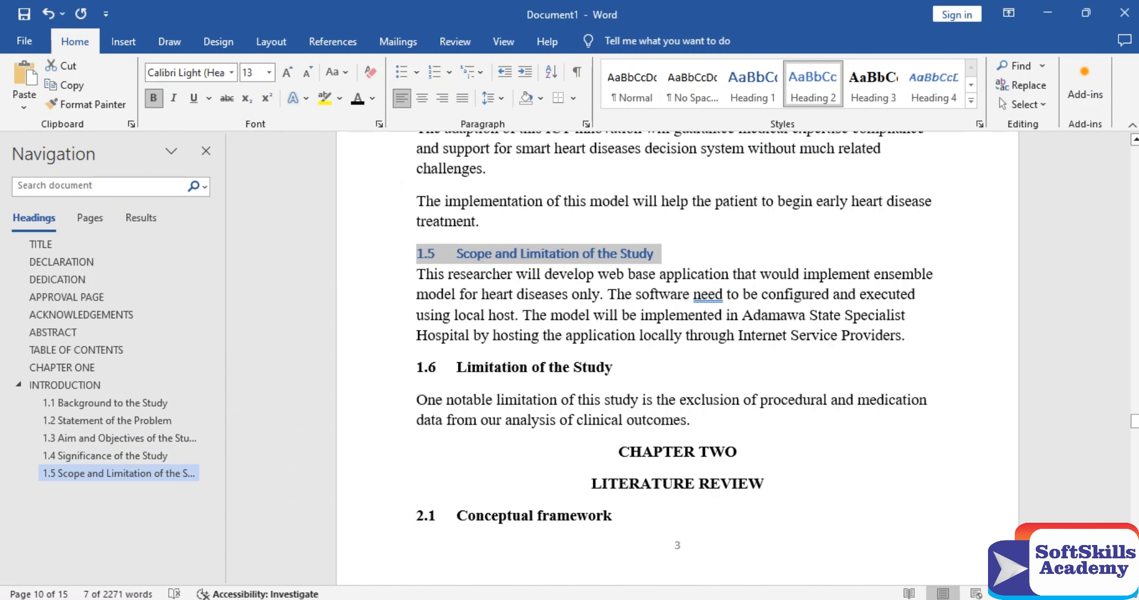
Apply the Heading 2 style to the 1.6 Limitation of the Study heading and insert a page break before CHAPTER TWO
triple_click(529, 368)
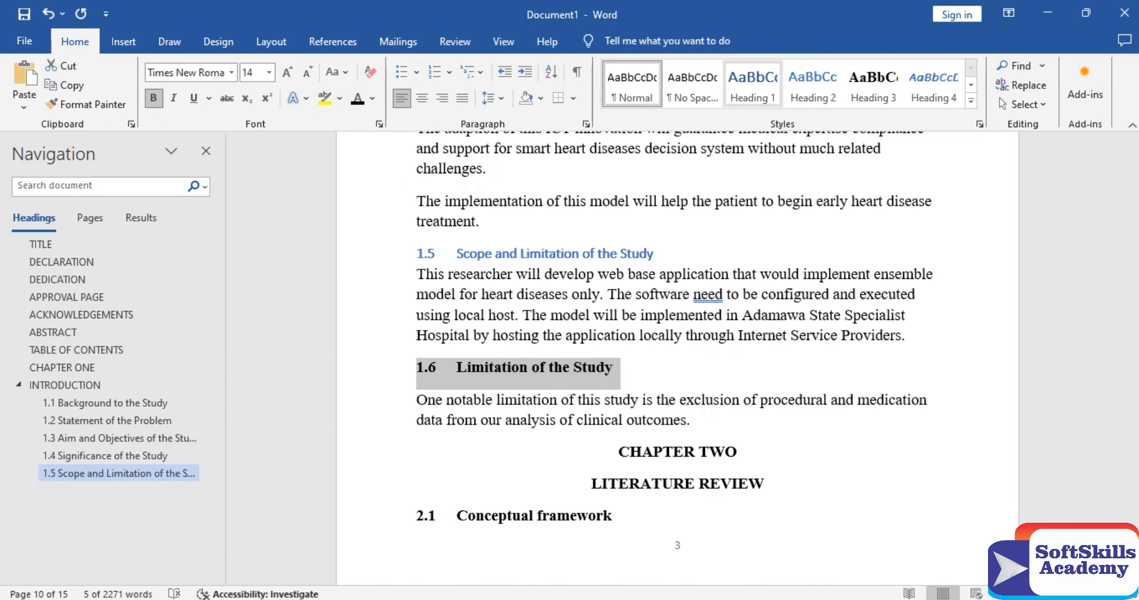
left_click(813, 84)
left_click(619, 439)
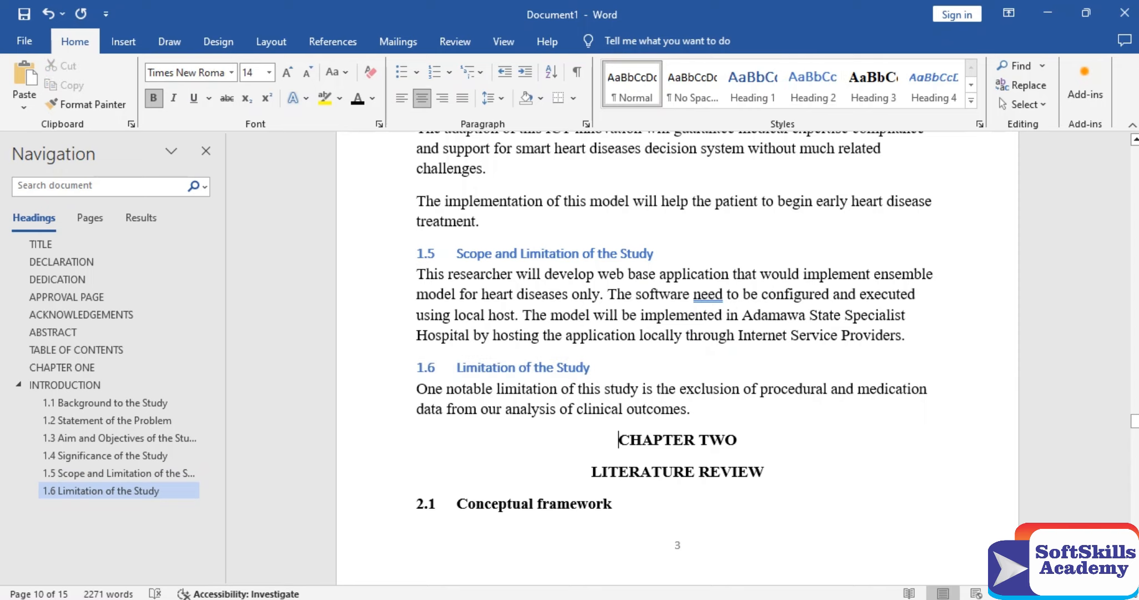
key("ctrl+Return")
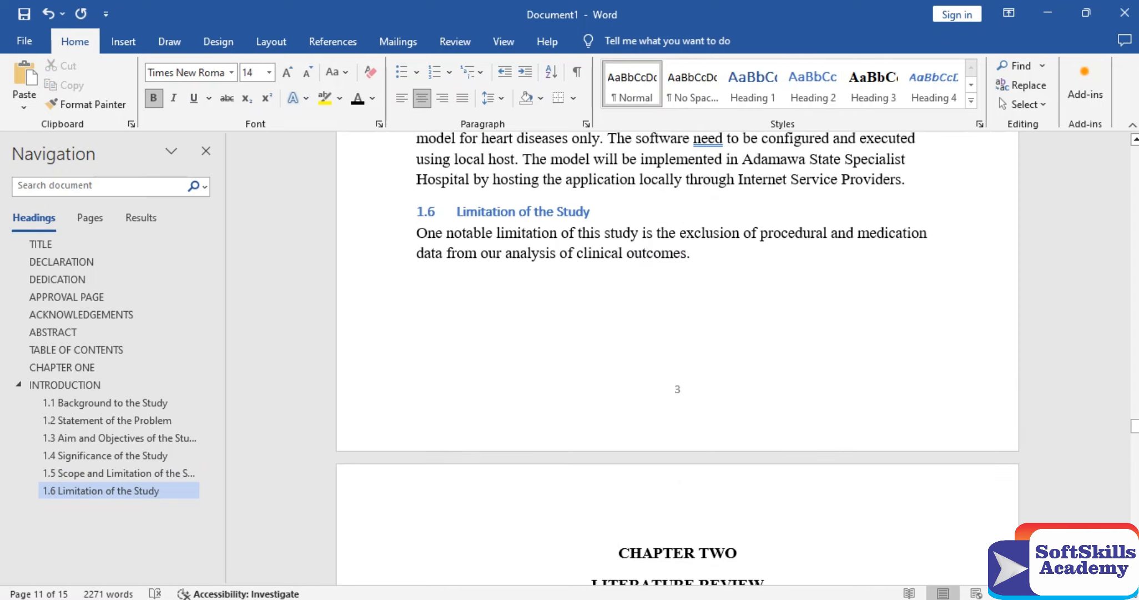
Format the CHAPTER TWO and LITERATURE REVIEW headings as centred Heading 1 and remove the space before both paragraphs
key("shift+Down")
key("shift+Down")
key("shift+Left")
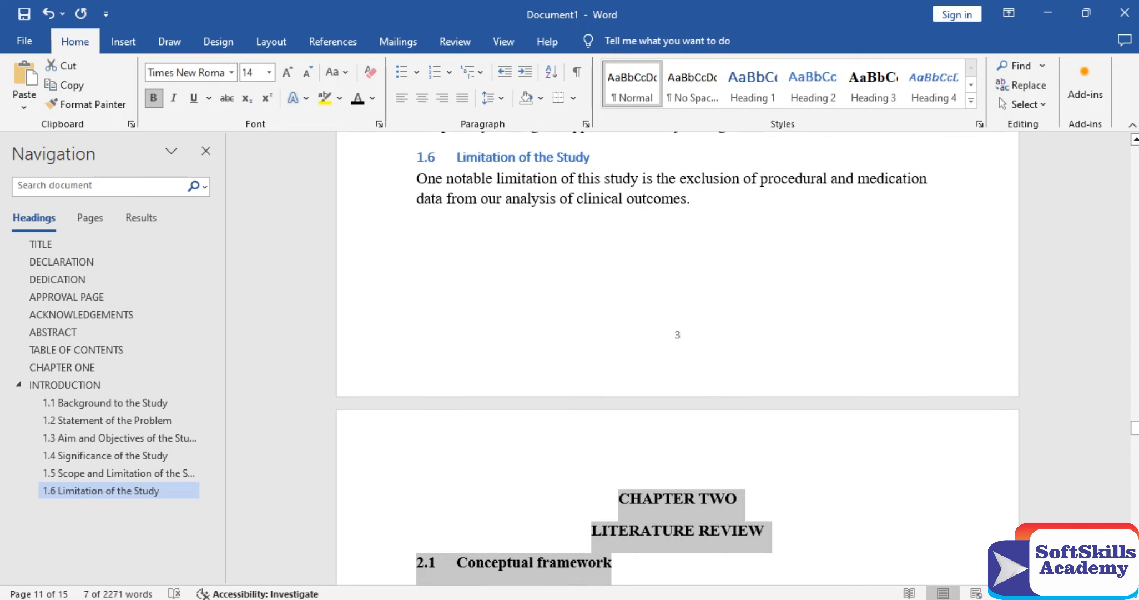
key("shift+Home")
key("shift+Left")
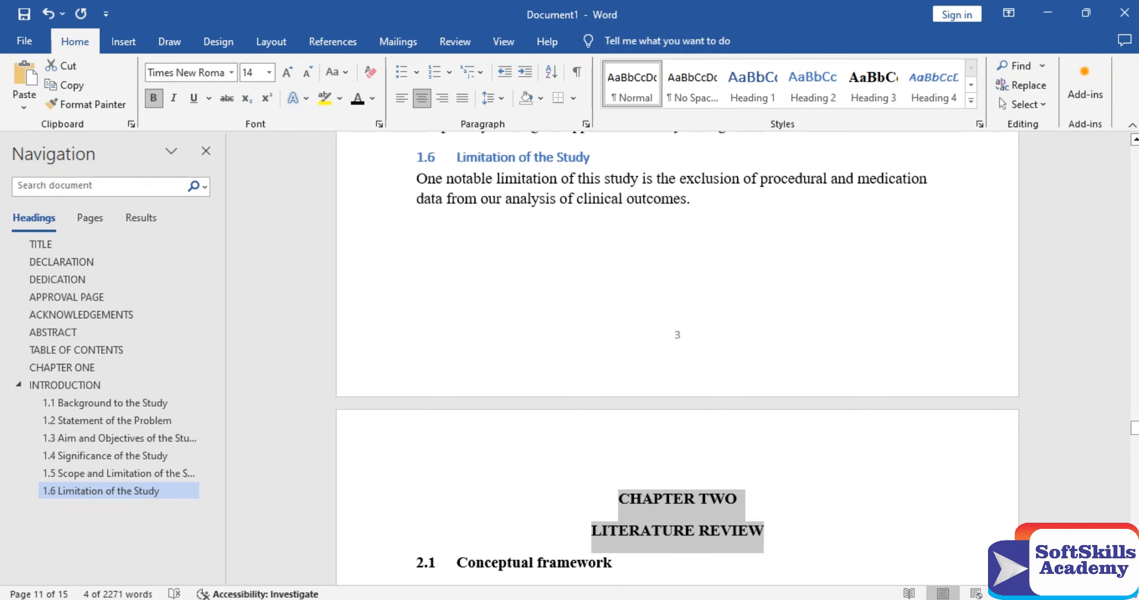
left_click(753, 84)
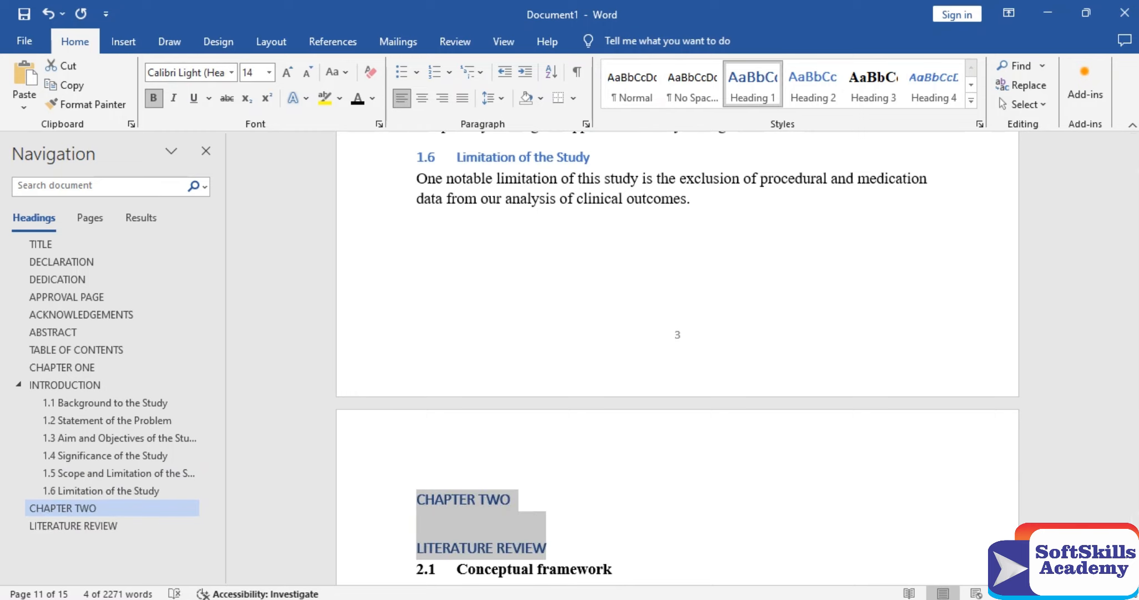
key("ctrl+e")
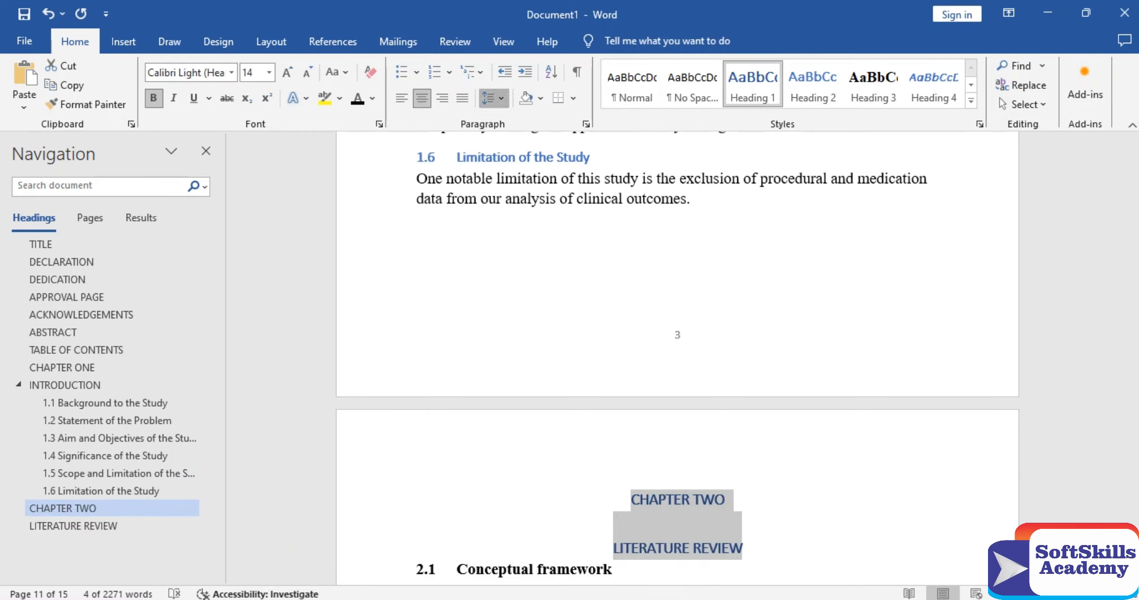
left_click(494, 98)
left_click(572, 261)
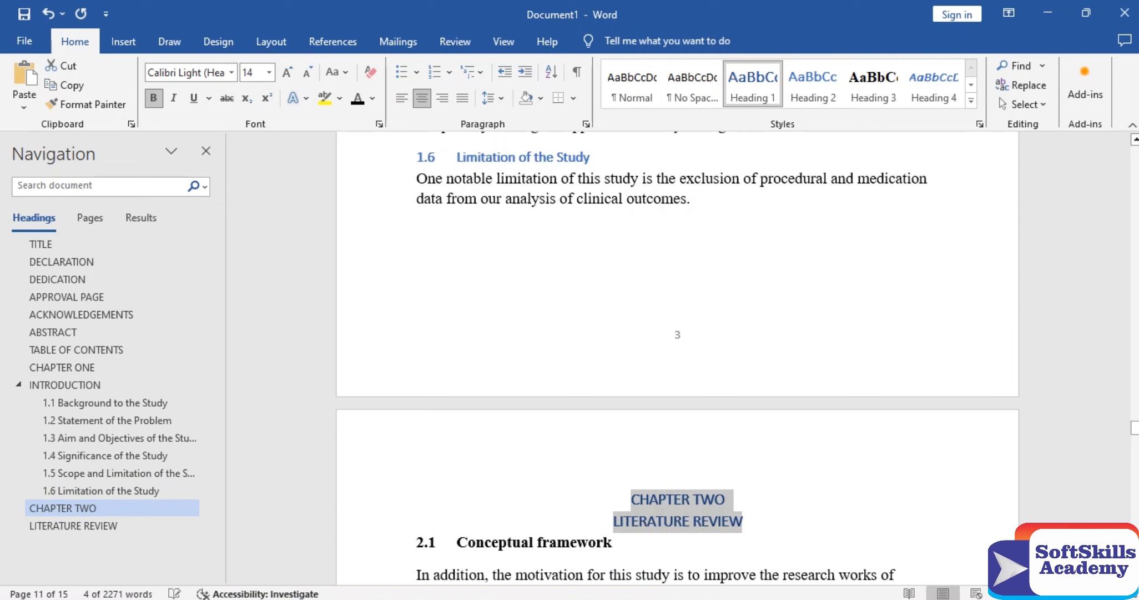
Apply the Heading 2 style to the 2.1 Conceptual framework heading
triple_click(457, 542)
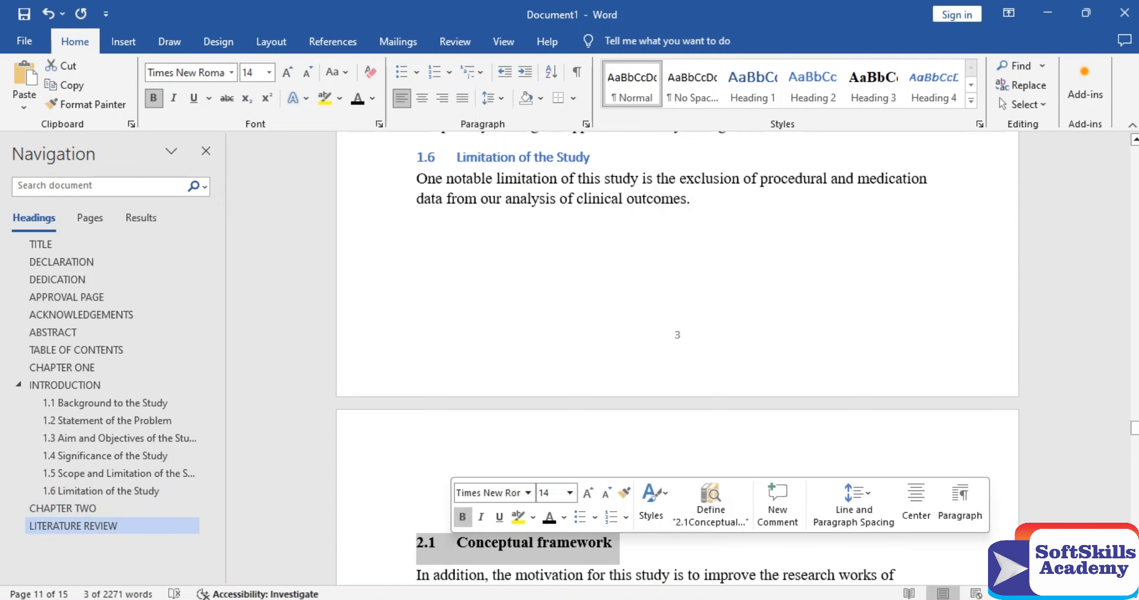
left_click(813, 84)
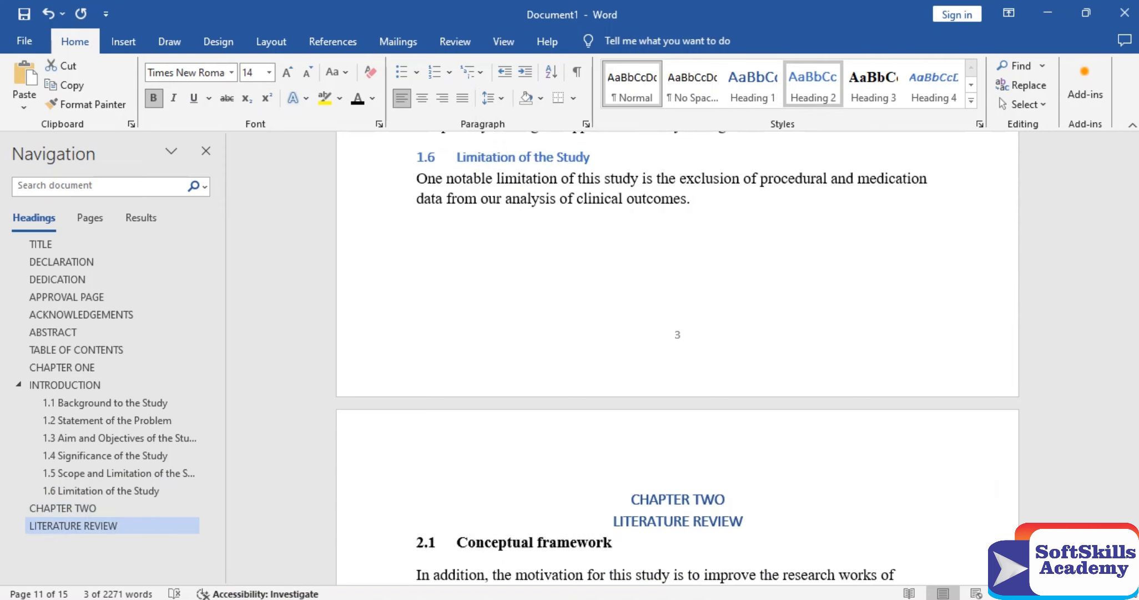
Apply the Heading 3 style to the 2.1.1 Subheading 1 and 2.1.2 Subheading 2 headings
scroll(677, 355, "down", 6)
left_click(457, 187)
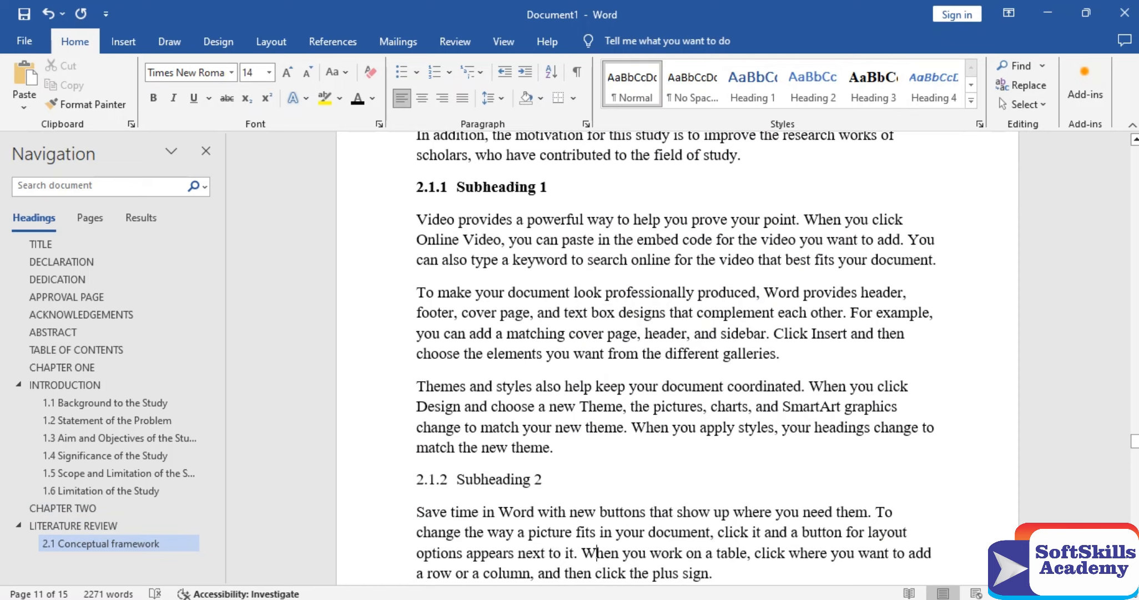
double_click(494, 187)
triple_click(494, 188)
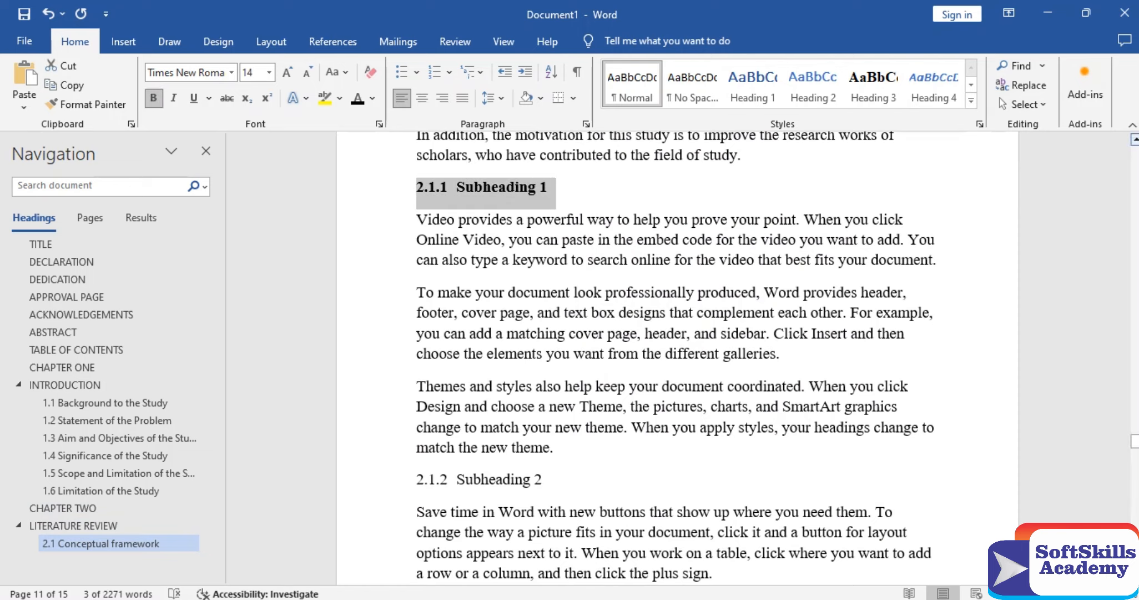
left_click(874, 85)
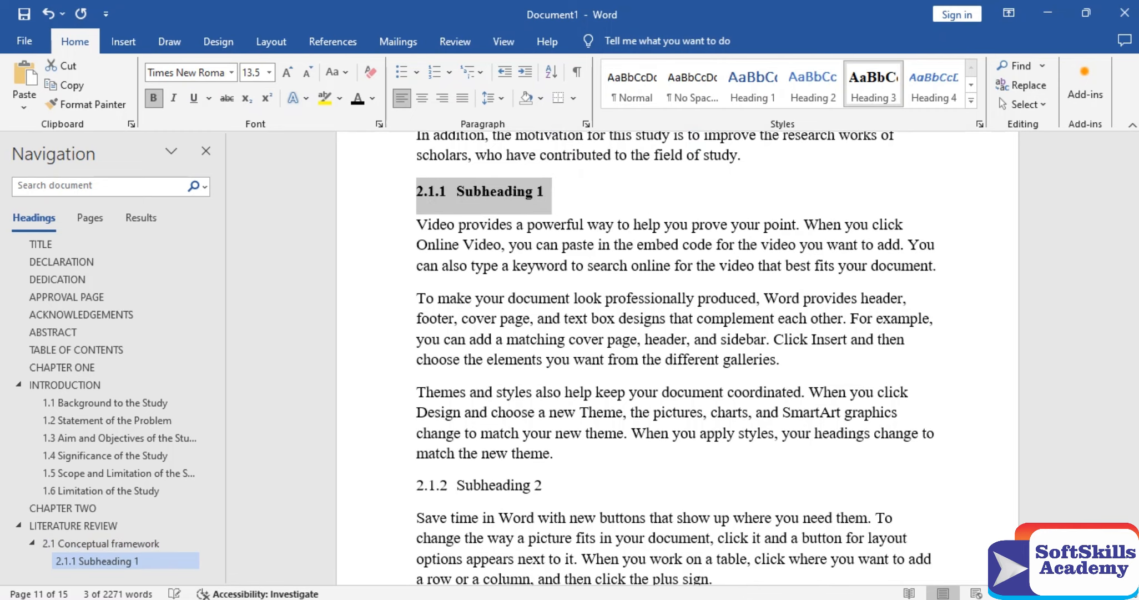
left_click_drag(546, 486, 420, 487)
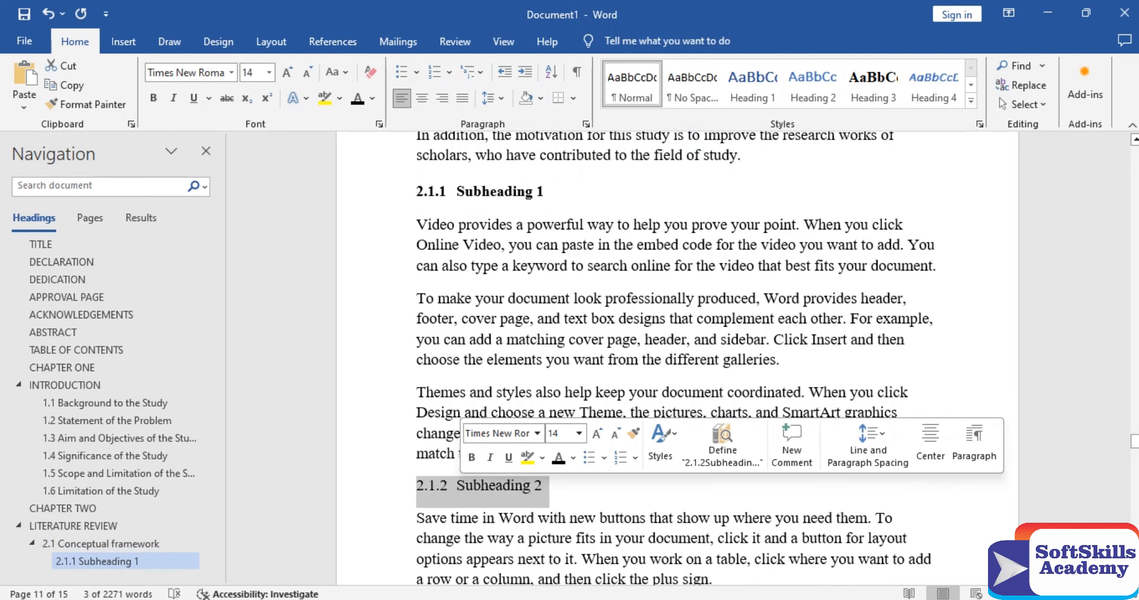
left_click(873, 85)
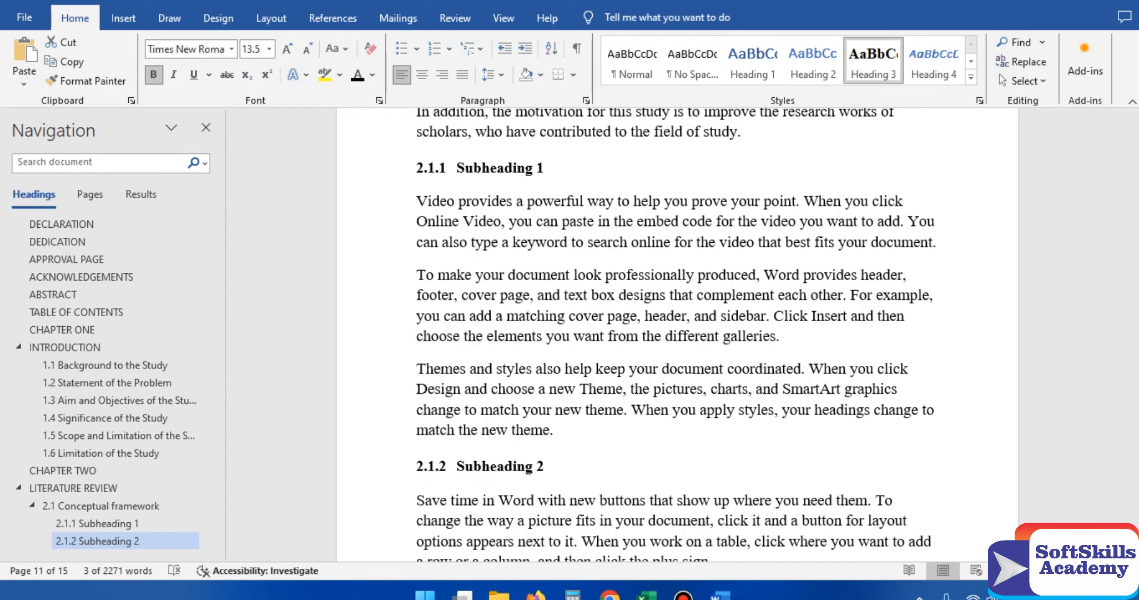
Apply the Heading 4 style to the 2.1.2.1 Sub-subheading1 heading
key("Down")
key("Down")
key("Down")
key("Down")
key("Down")
key("Down")
key("Down")
key("Down")
key("Down")
key("Down")
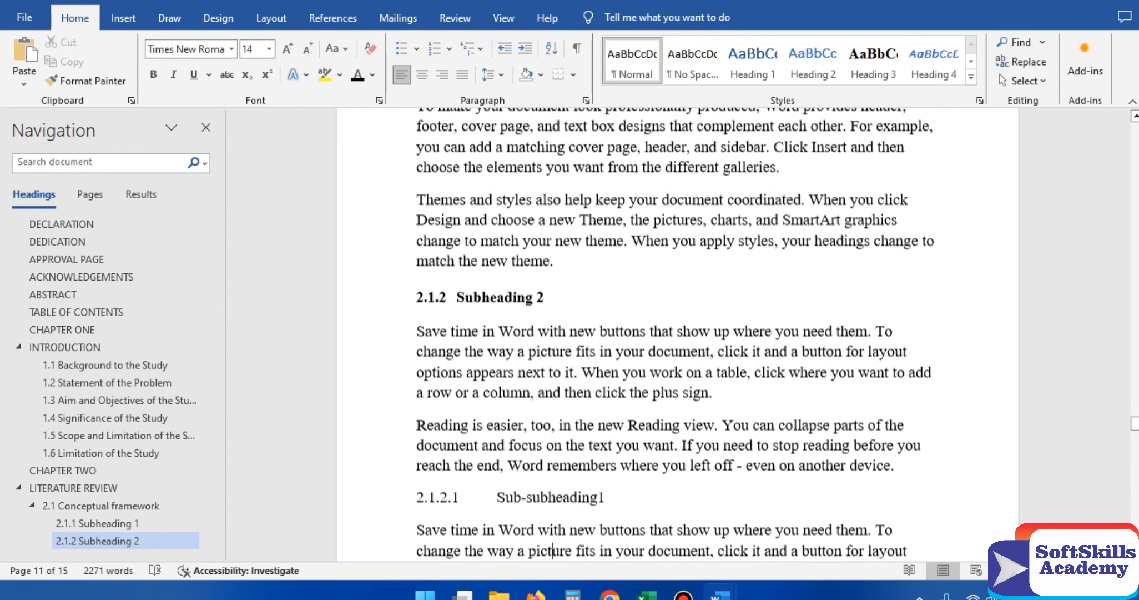
triple_click(561, 497)
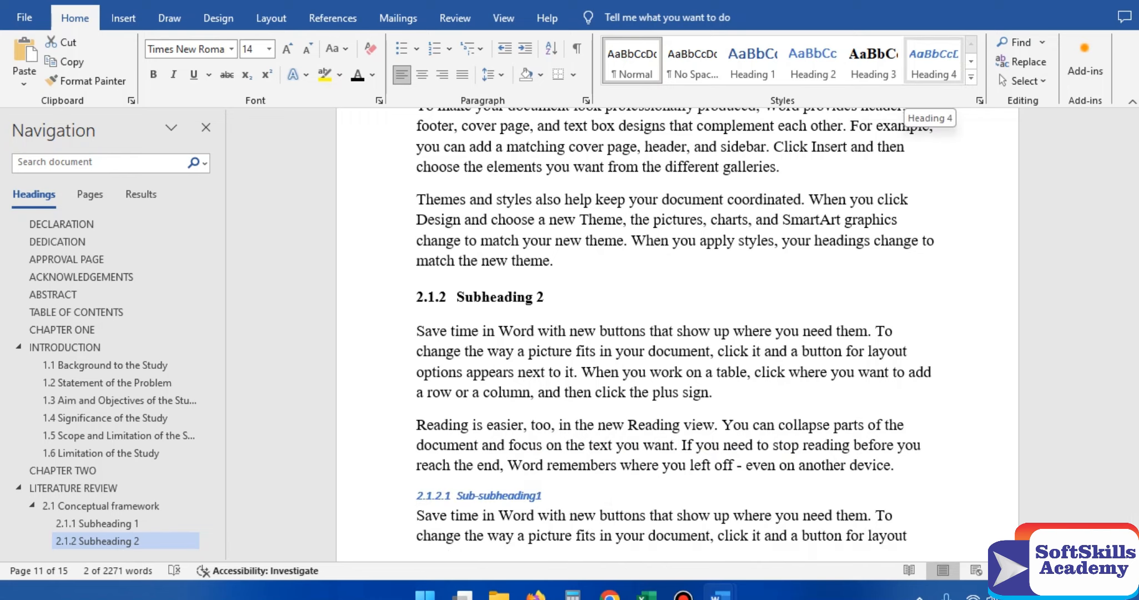
left_click(934, 64)
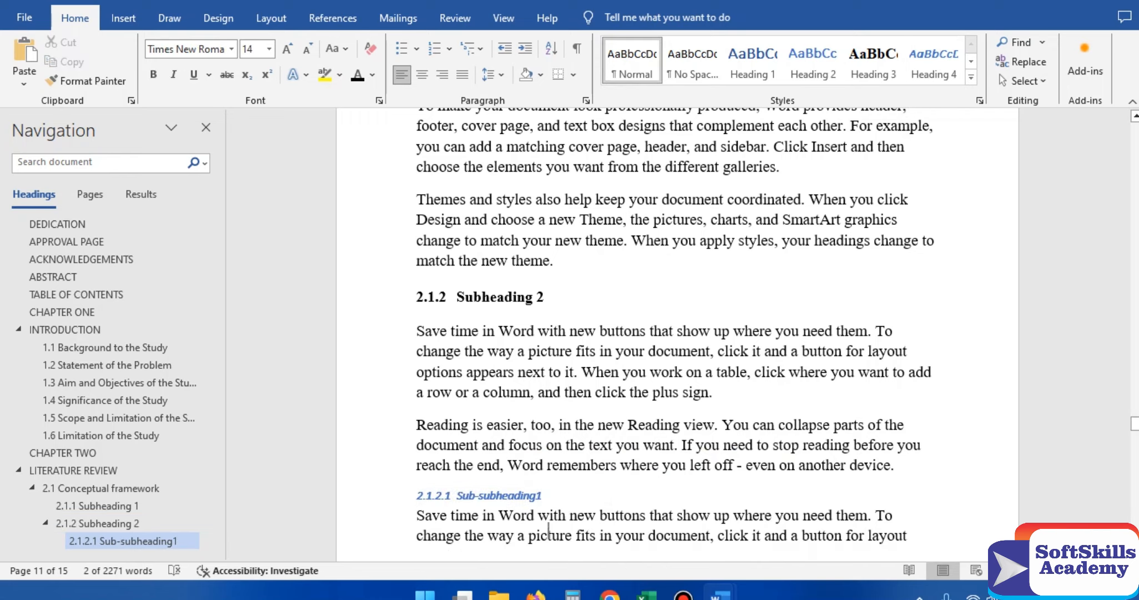
Apply the Heading 1 style to the References heading on the last page
scroll(552, 555, "down", 4)
scroll(552, 555, "down", 3)
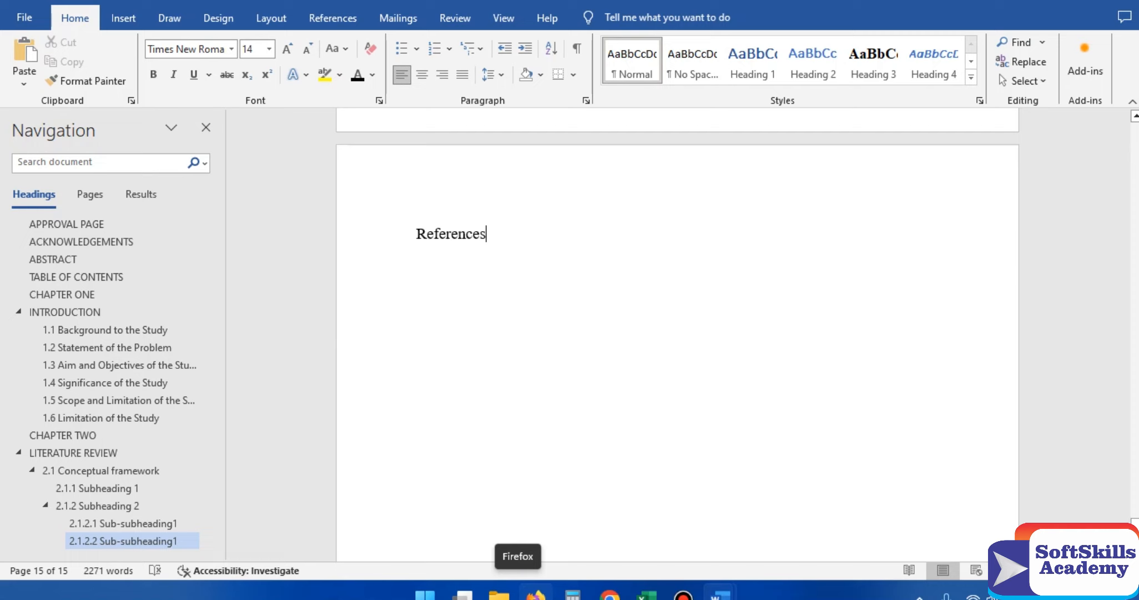
key("shift+Home")
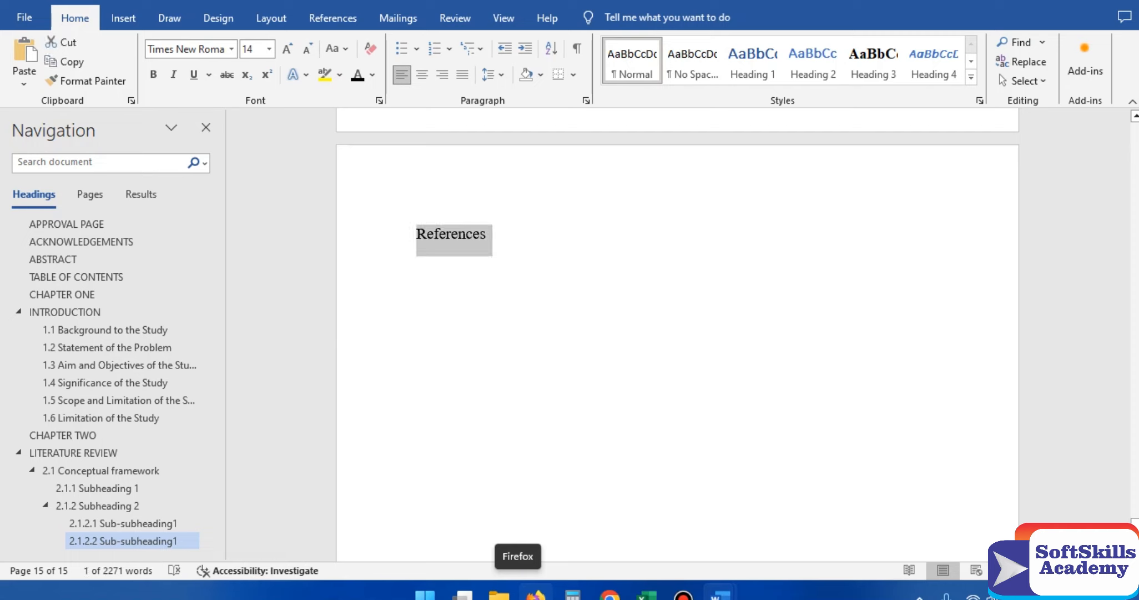
left_click(753, 61)
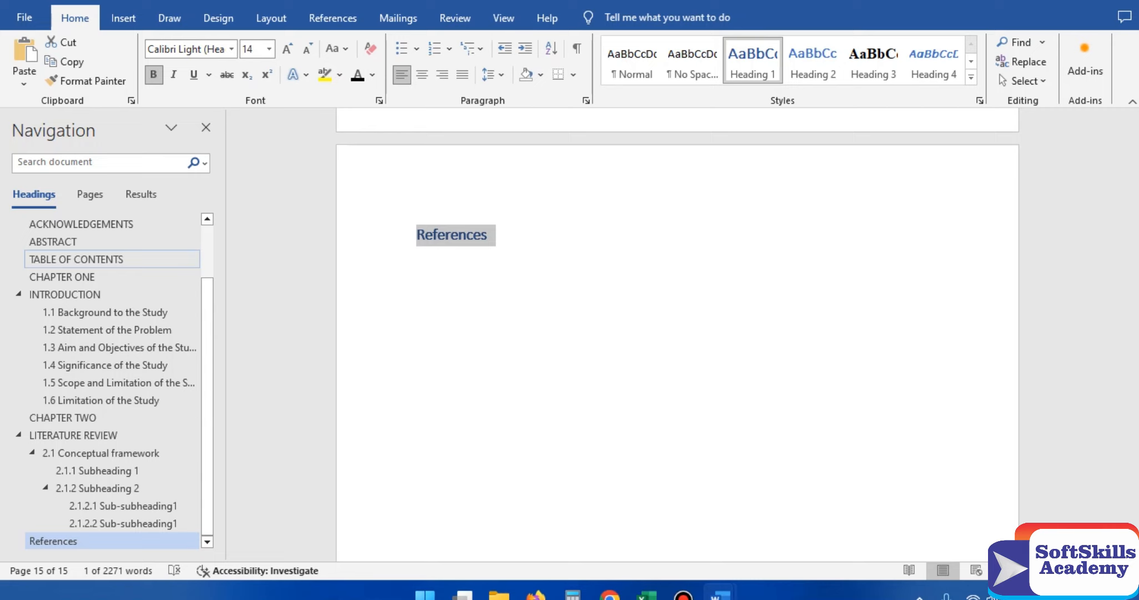
Insert a custom table of contents below the TABLE OF CONTENTS heading, using a dotted tab leader and the From template format
left_click(76, 259)
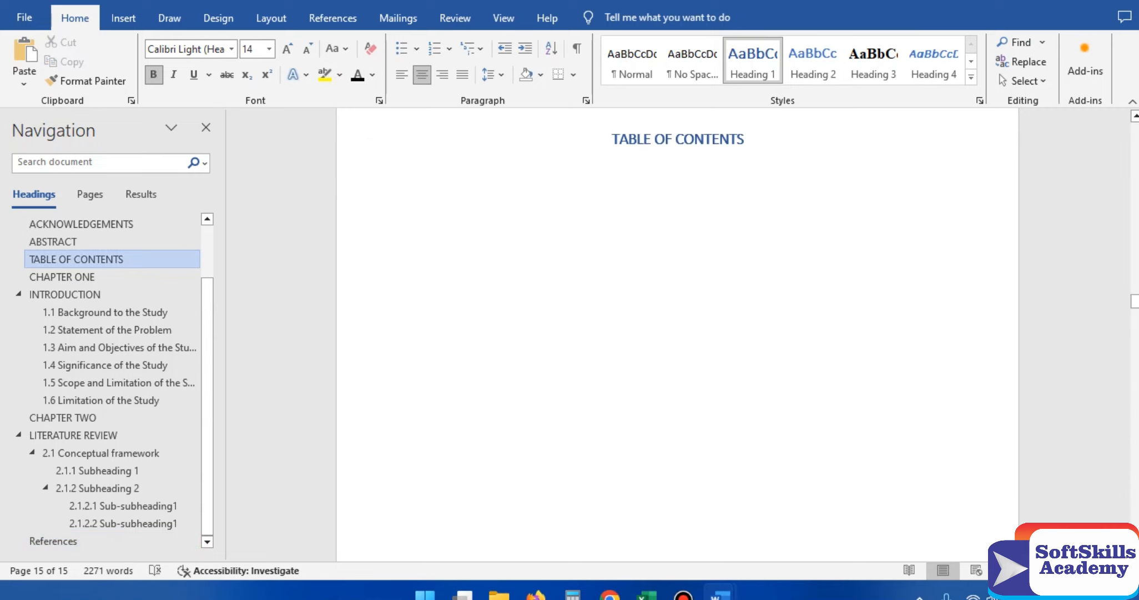
left_click(423, 159)
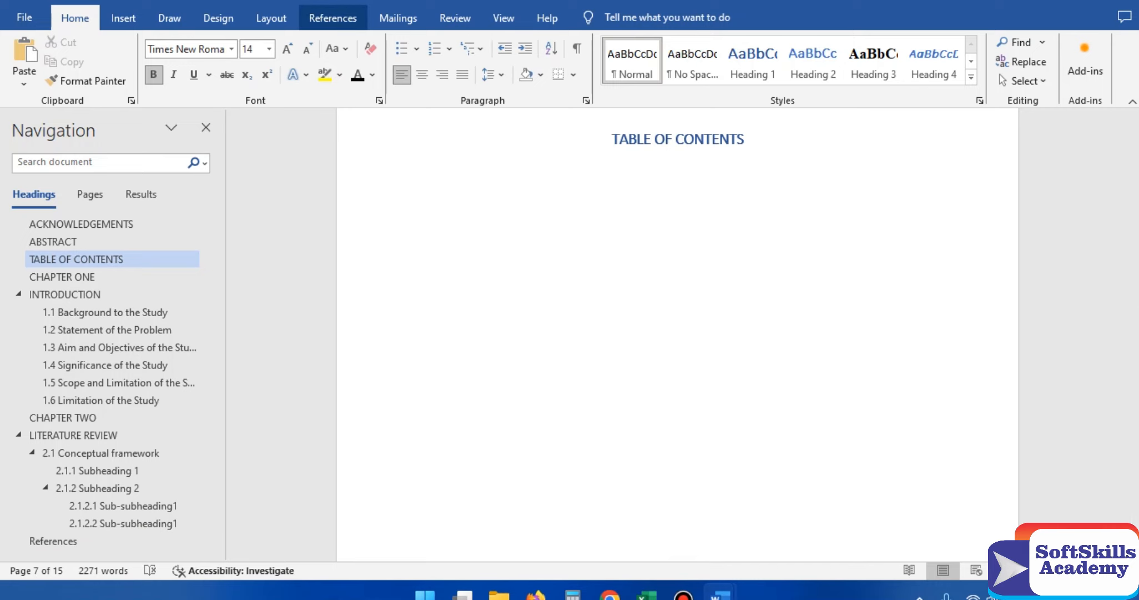
left_click(332, 18)
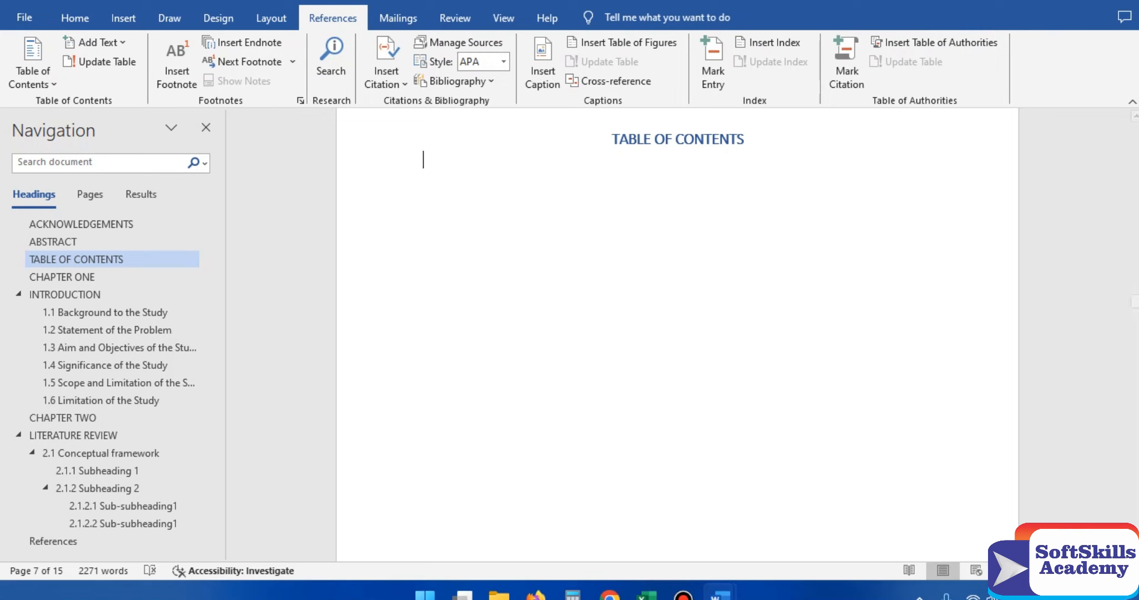
left_click(32, 61)
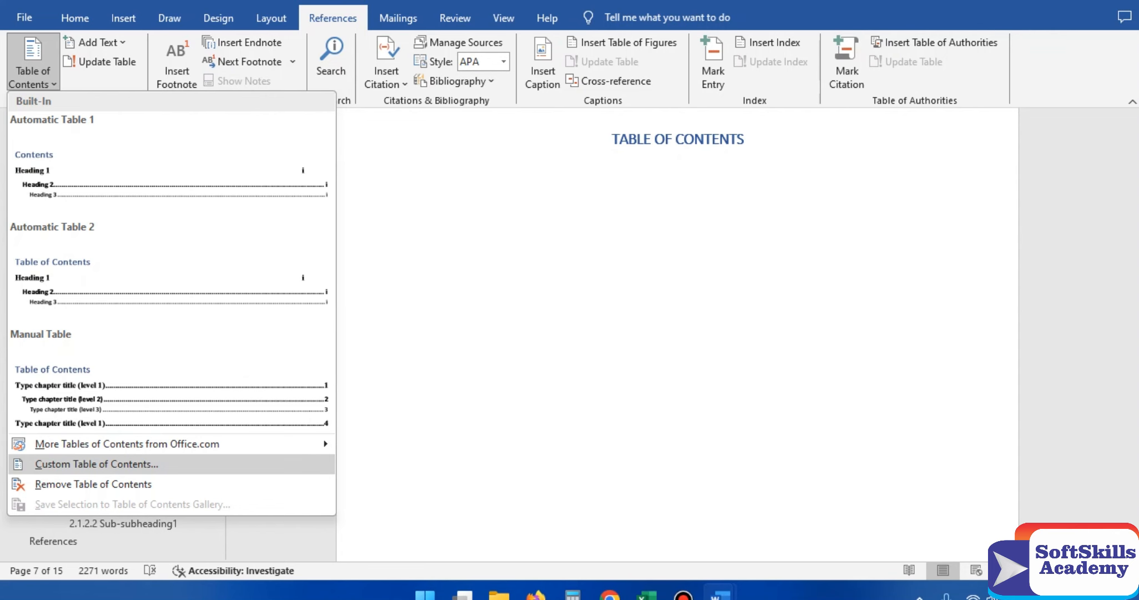
left_click(96, 464)
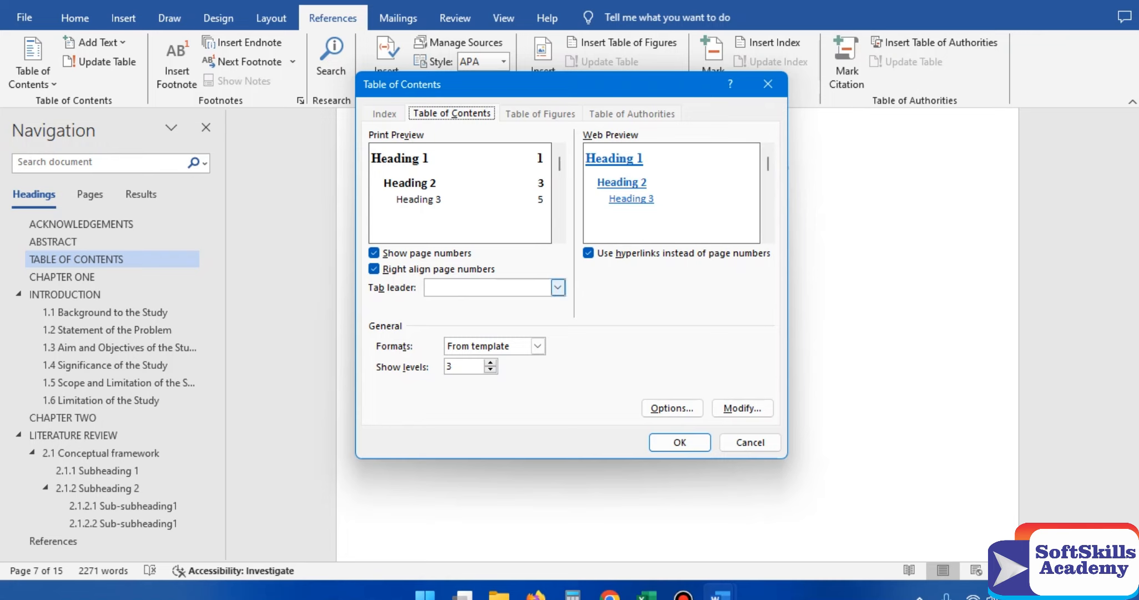
left_click(557, 287)
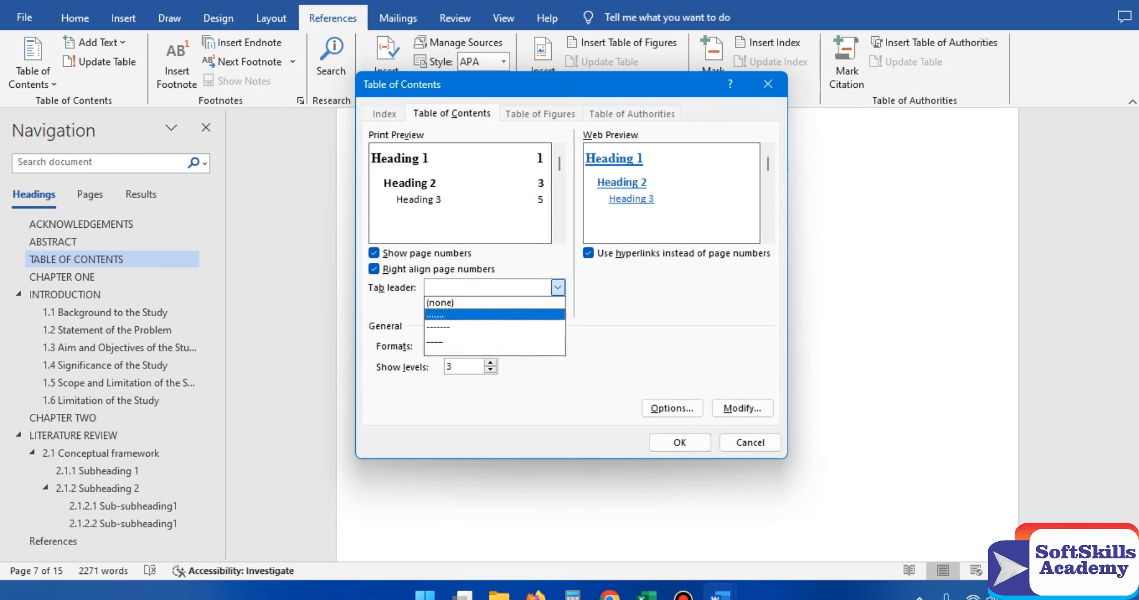
left_click(477, 315)
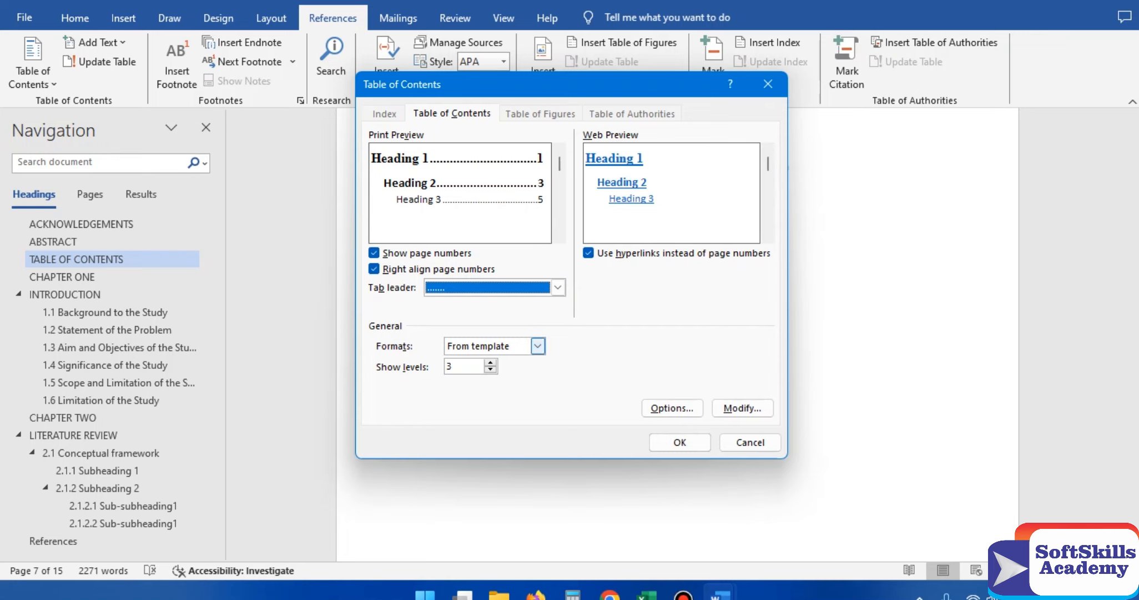
left_click(537, 345)
left_click(538, 345)
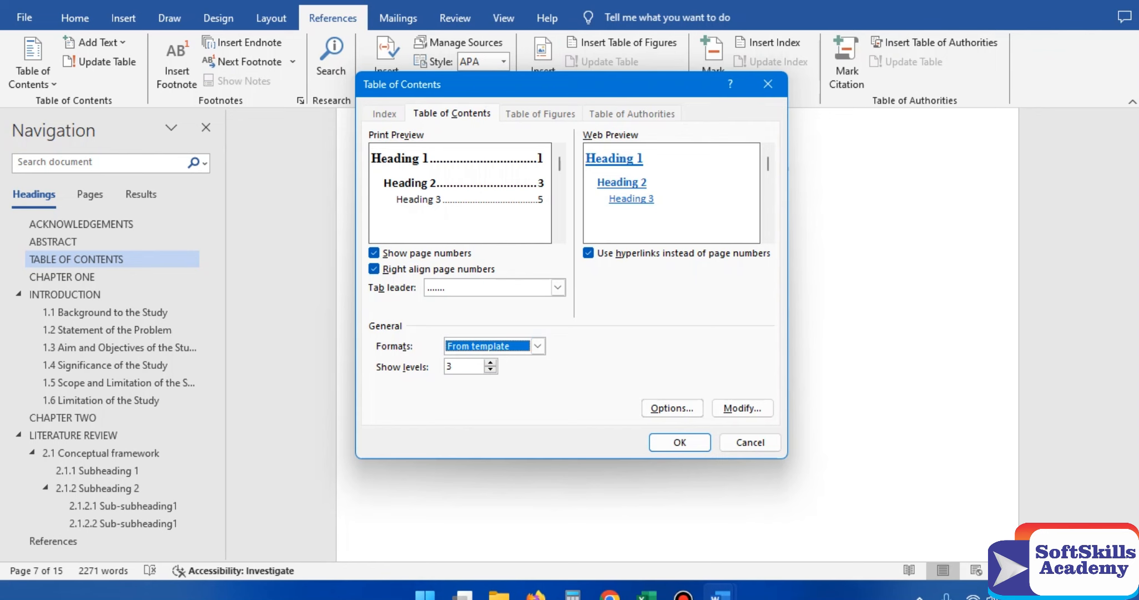
left_click(679, 442)
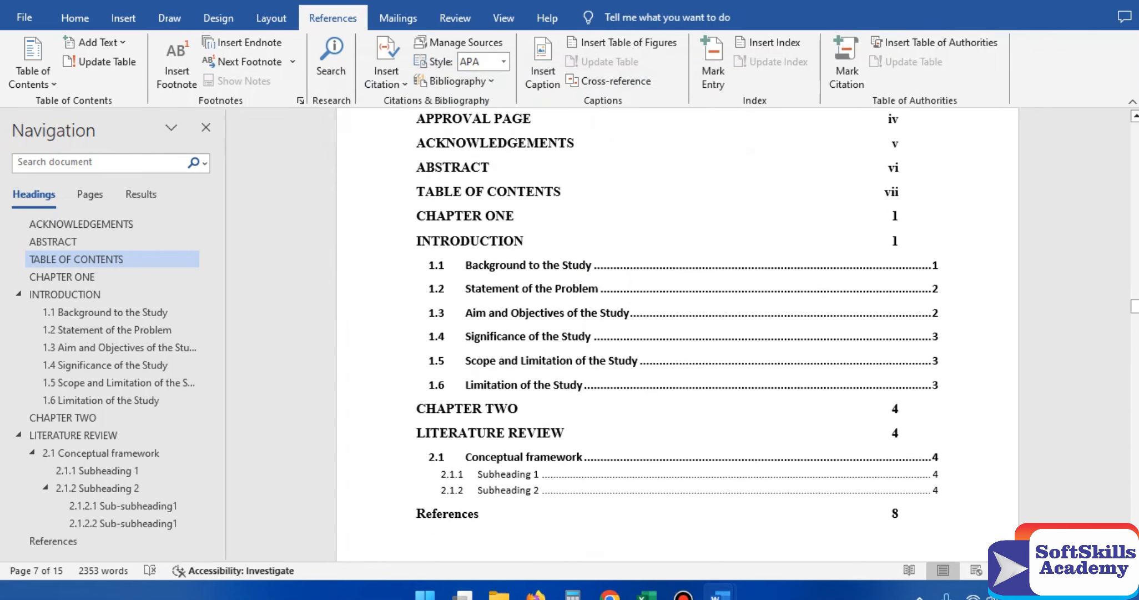
Review the inserted table of contents and check the page numbering where CHAPTER ONE begins
left_click_drag(900, 514, 500, 513)
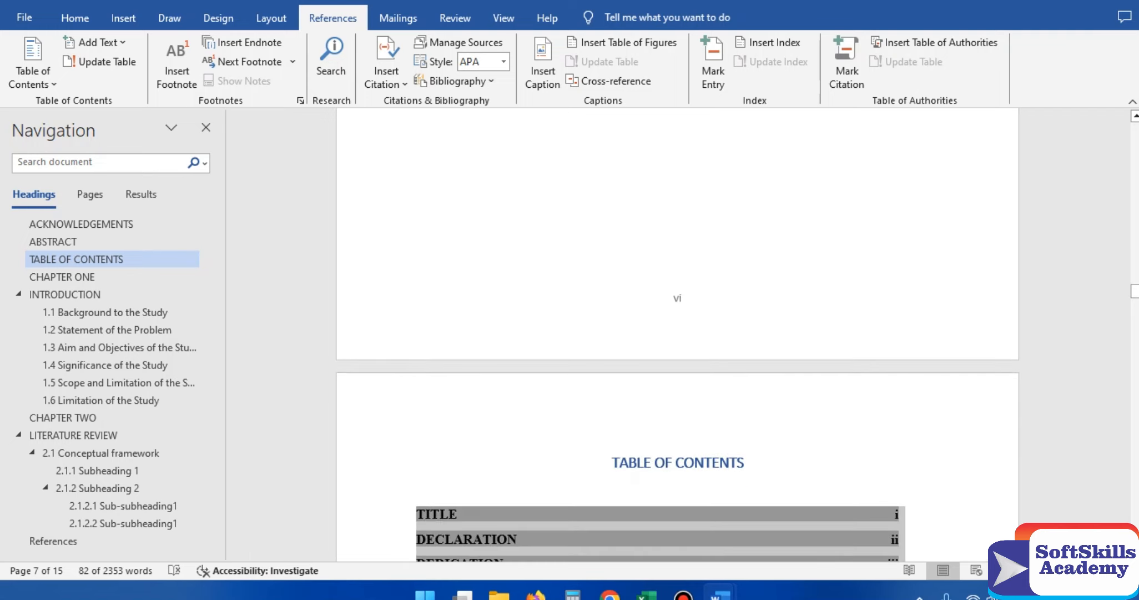
scroll(677, 335, "down", 16)
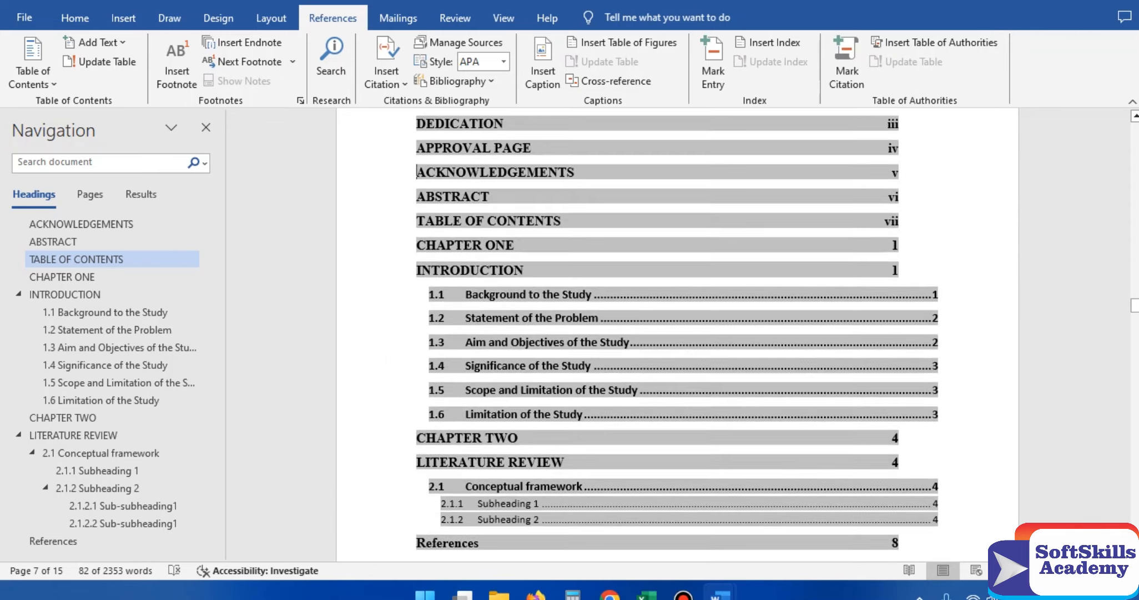
left_click(417, 377)
scroll(417, 377, "down", 3)
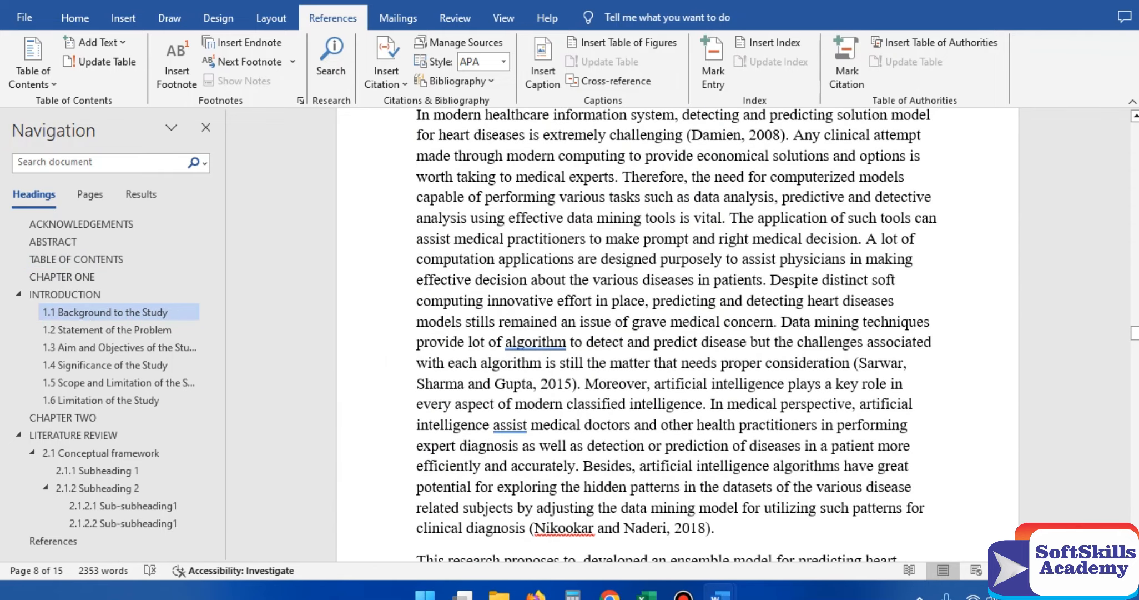
scroll(677, 333, "up", 7)
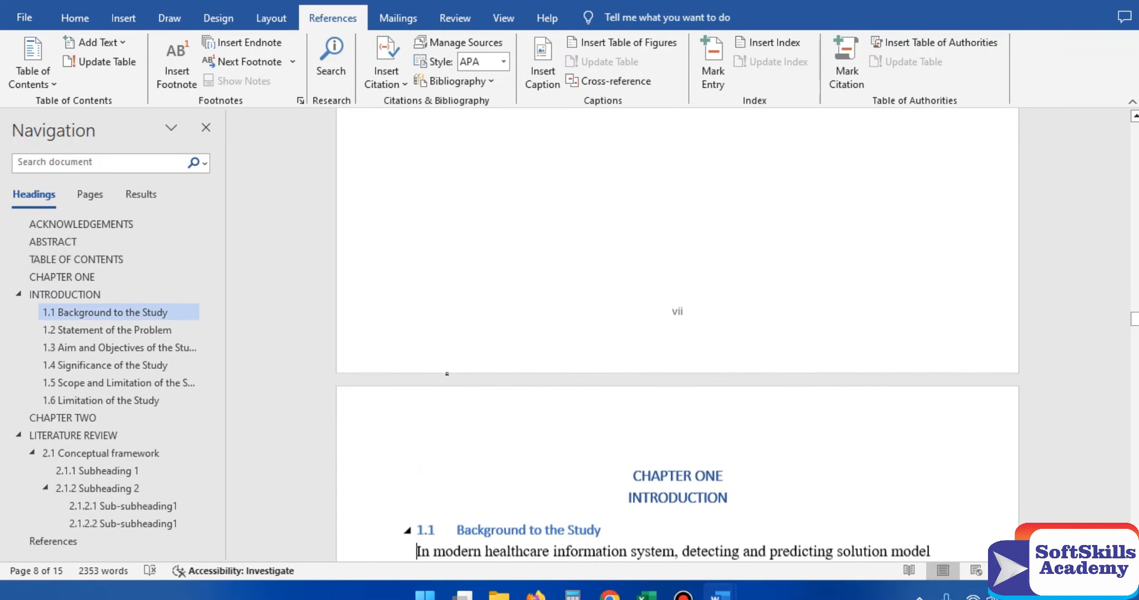
scroll(677, 333, "down", 1)
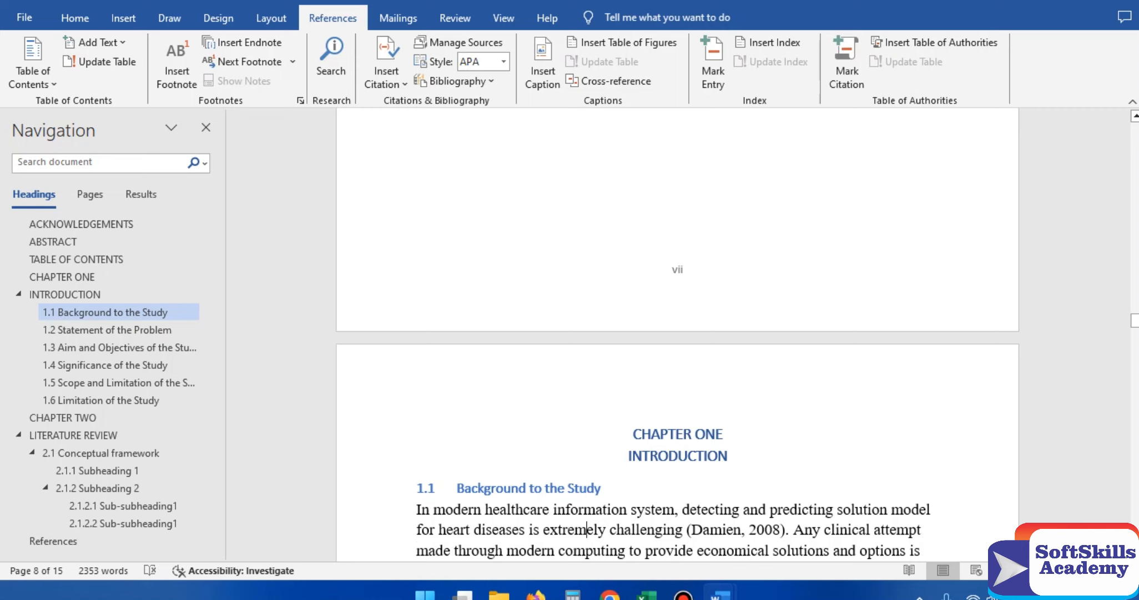
Return to the start of the document and check the title page and its page number
left_click(75, 18)
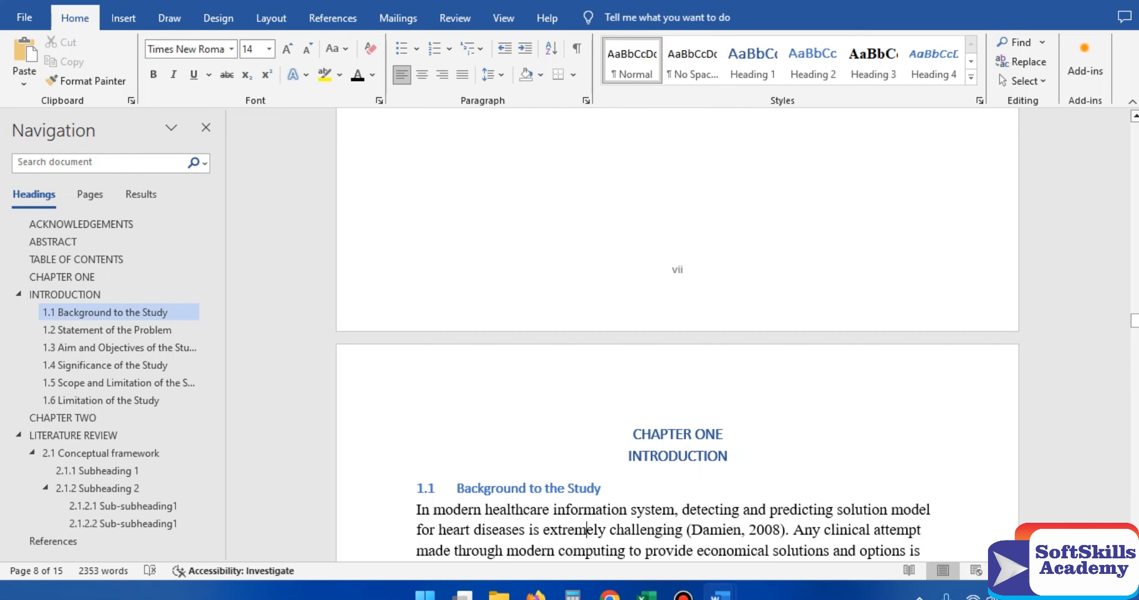
key("ctrl+Home")
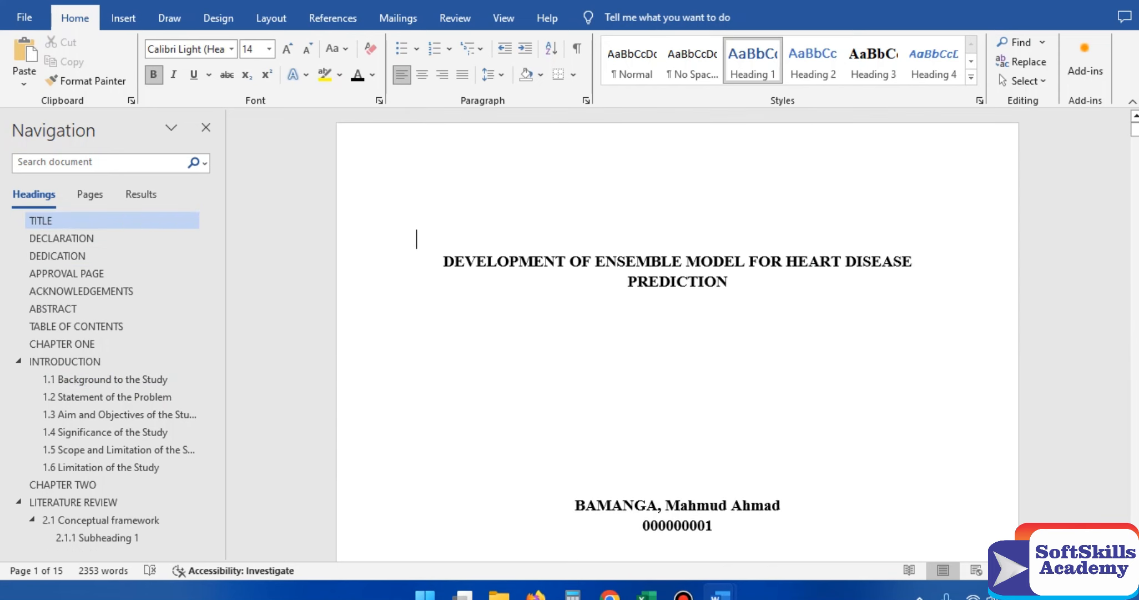
key("Page_Down")
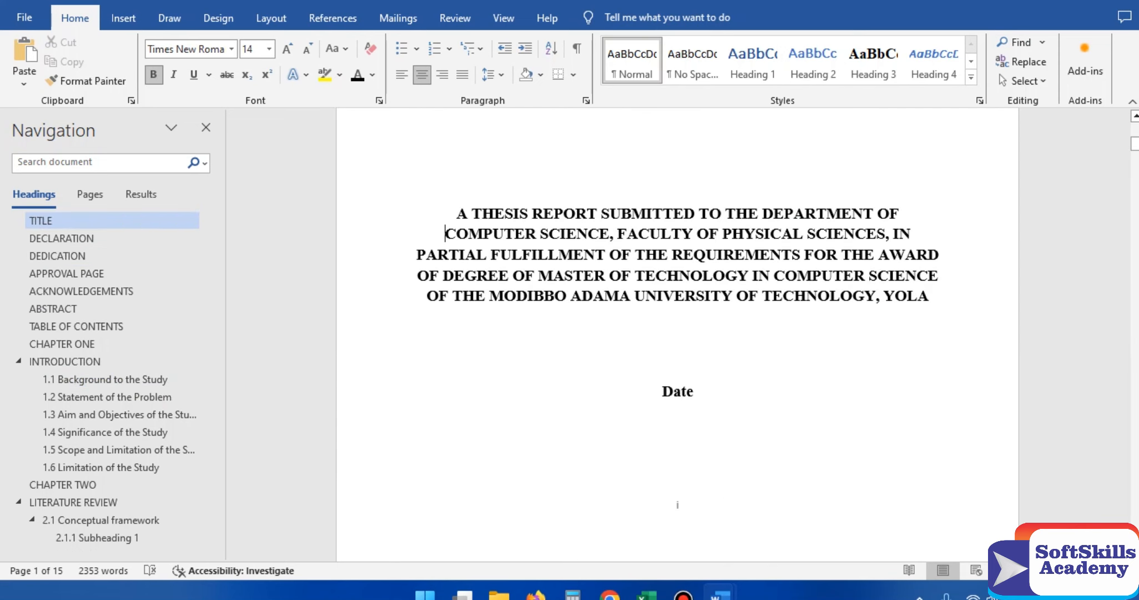